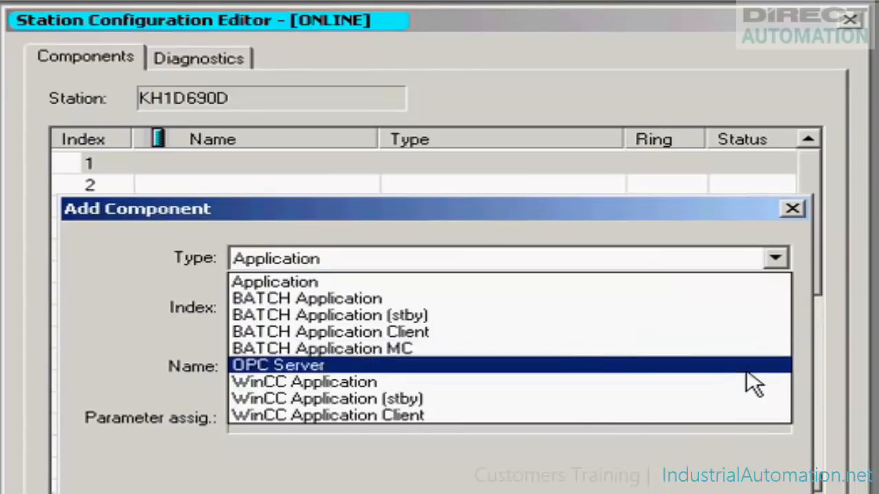
Step: Add a WinCC Application component at index 1 of the PC station and close the station configuration
click(752, 382)
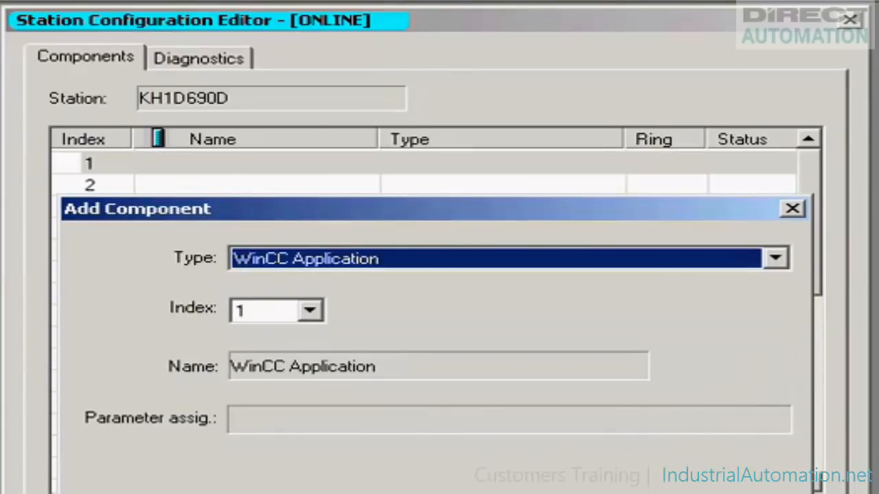
click(208, 492)
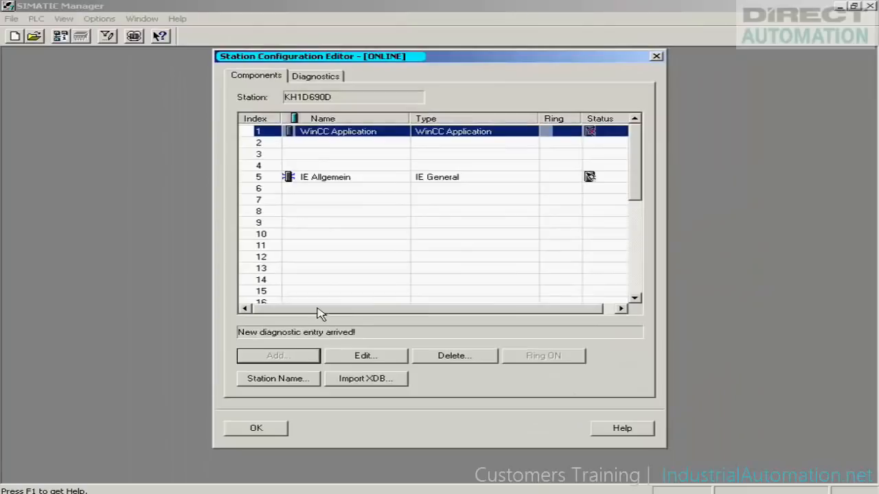
click(258, 428)
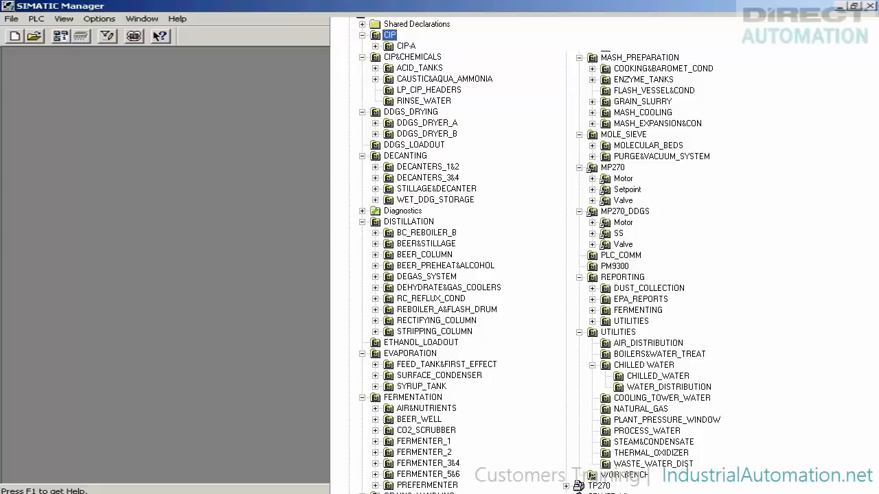
Step: Start a new multiproject with master data library using the New Project wizard, choosing CPU416-2 DP as the CPU
click(11, 18)
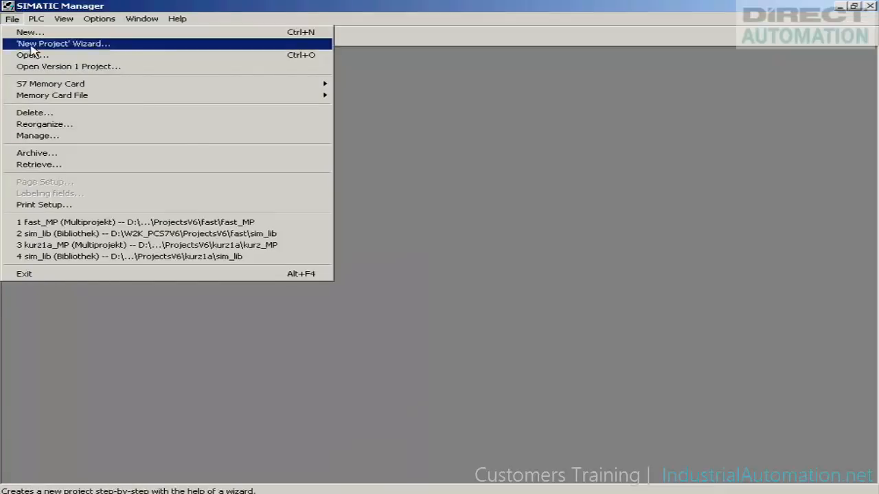
click(31, 44)
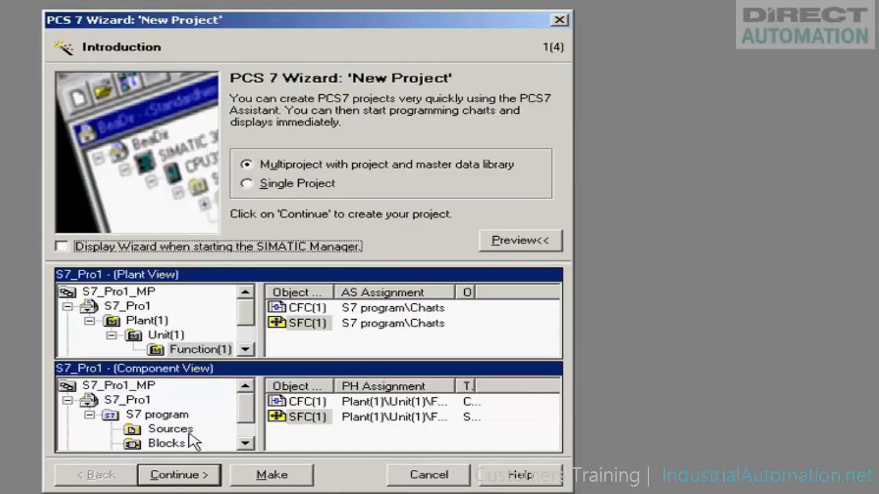
click(187, 476)
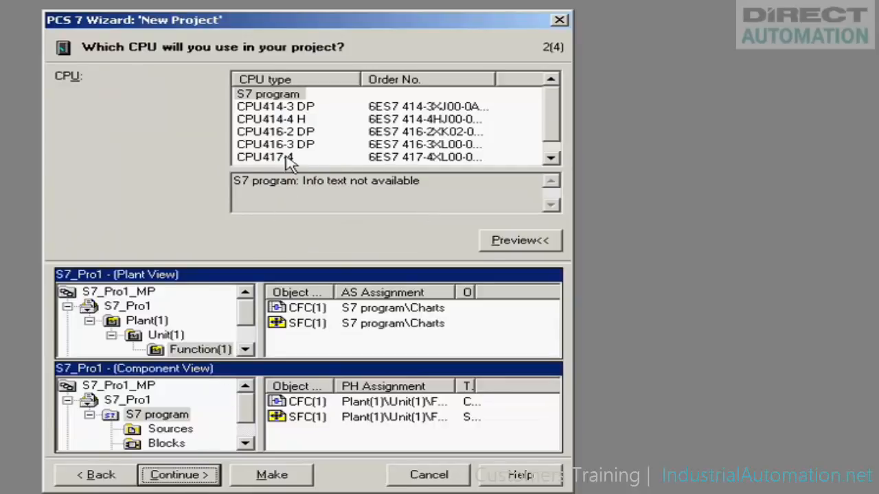
click(298, 134)
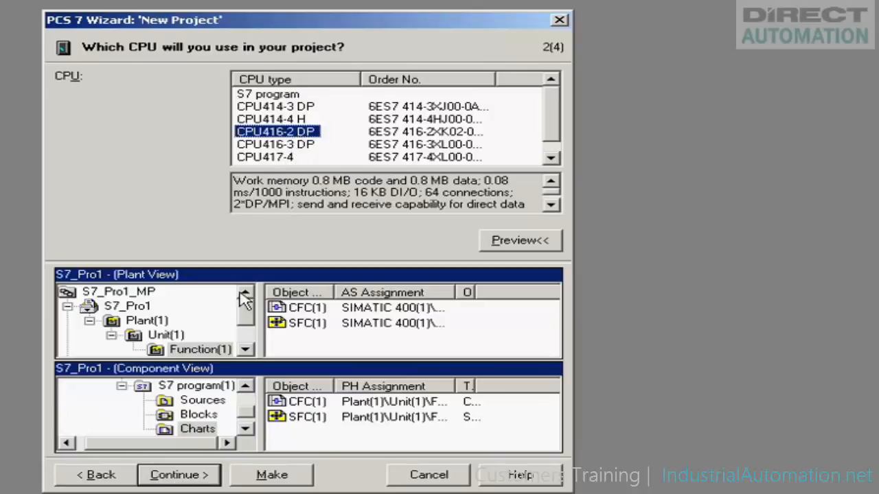
click(185, 475)
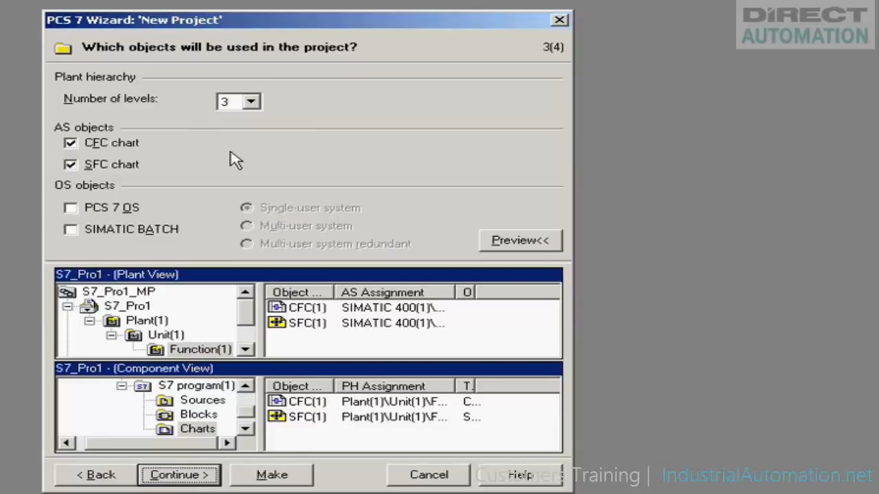
Step: Set the plant hierarchy to 3 levels and include a PCS 7 OS as a single-user system alongside the CFC and SFC charts
click(251, 103)
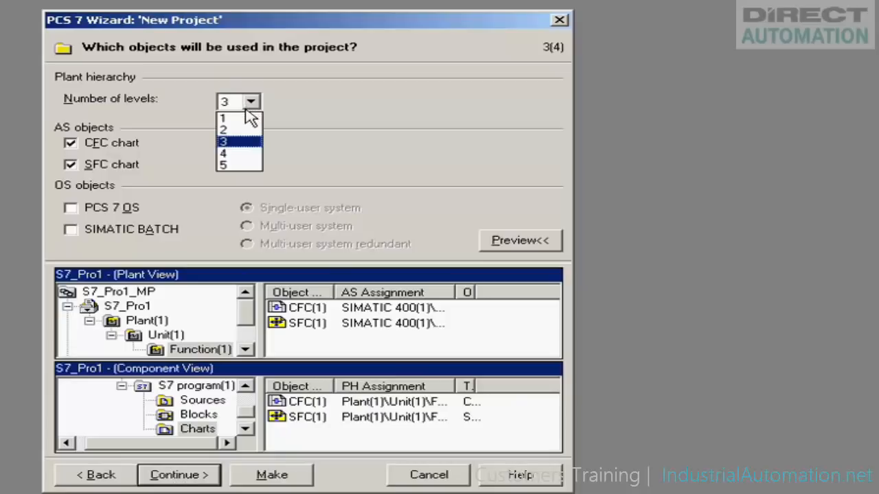
click(247, 144)
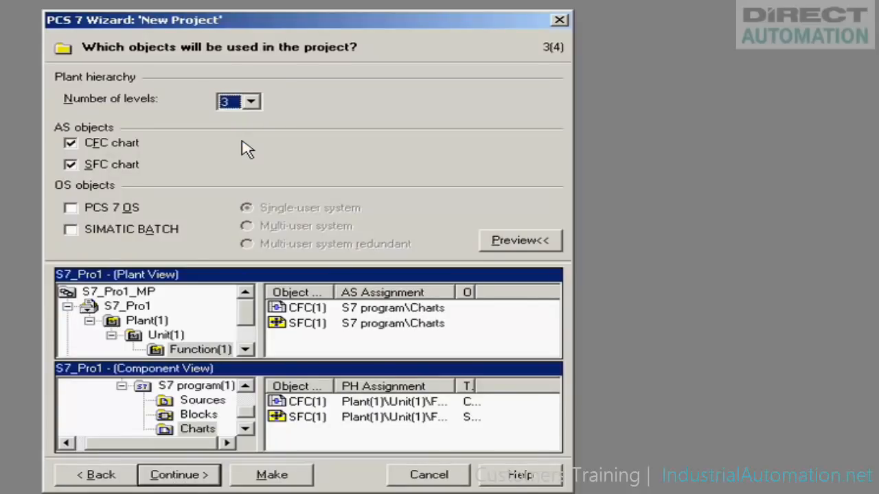
click(250, 104)
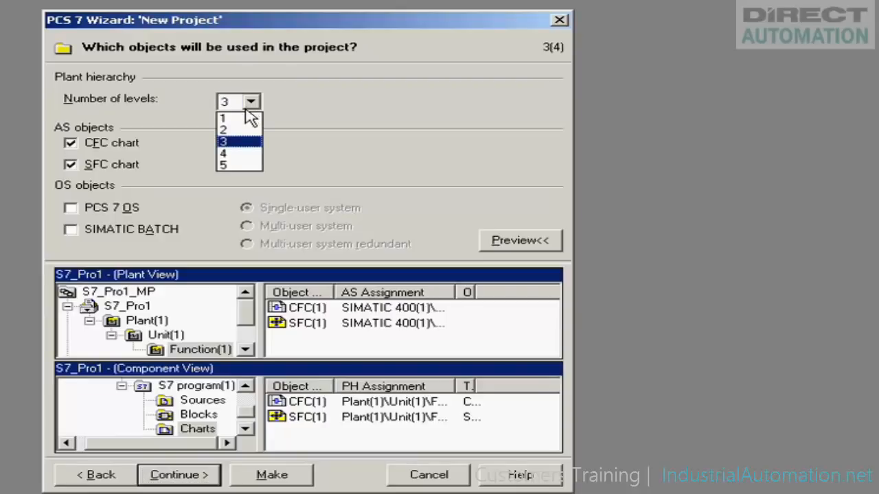
click(245, 149)
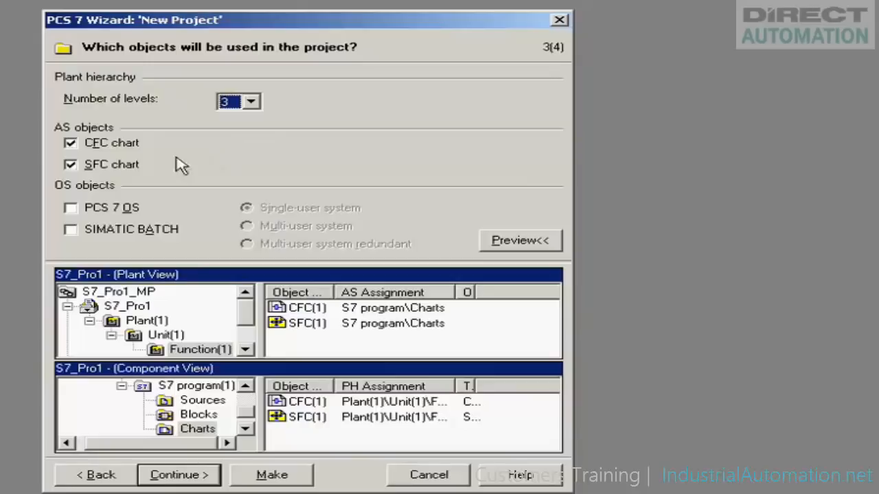
click(71, 165)
click(71, 209)
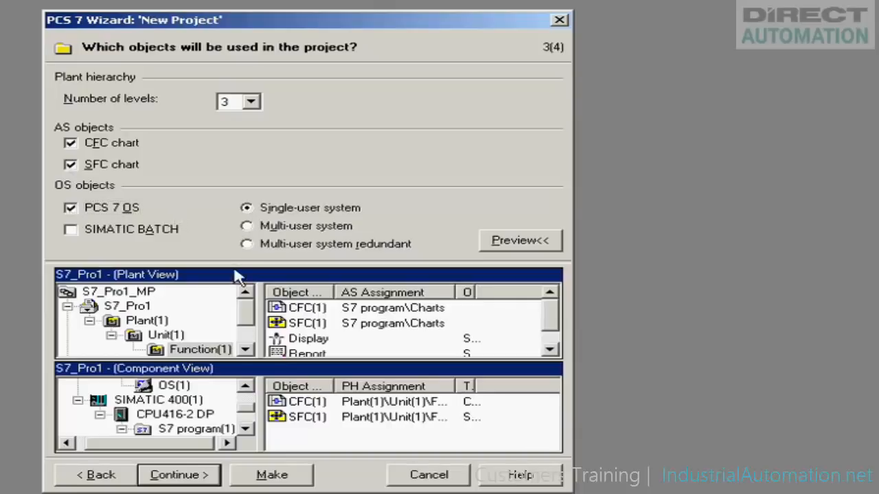
click(173, 479)
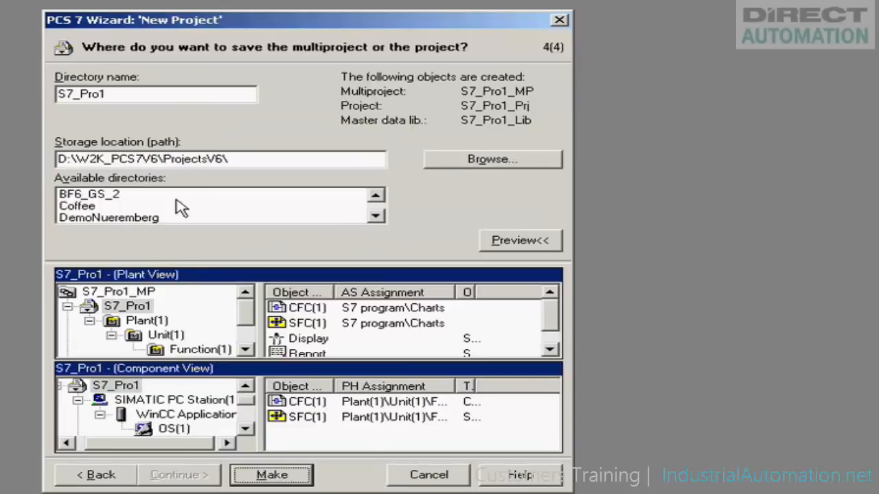
Step: Name the project directory fast_e and create the multiproject in the existing storage location
drag(131, 92, 48, 85)
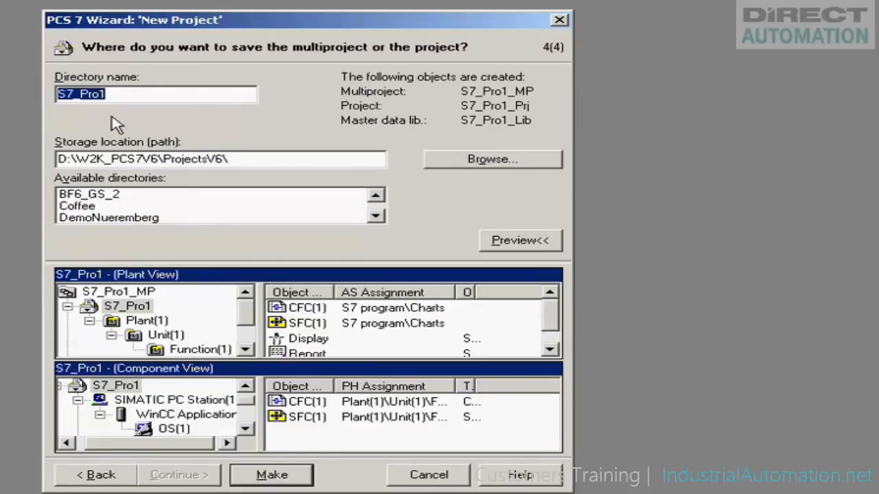
text(fast_e)
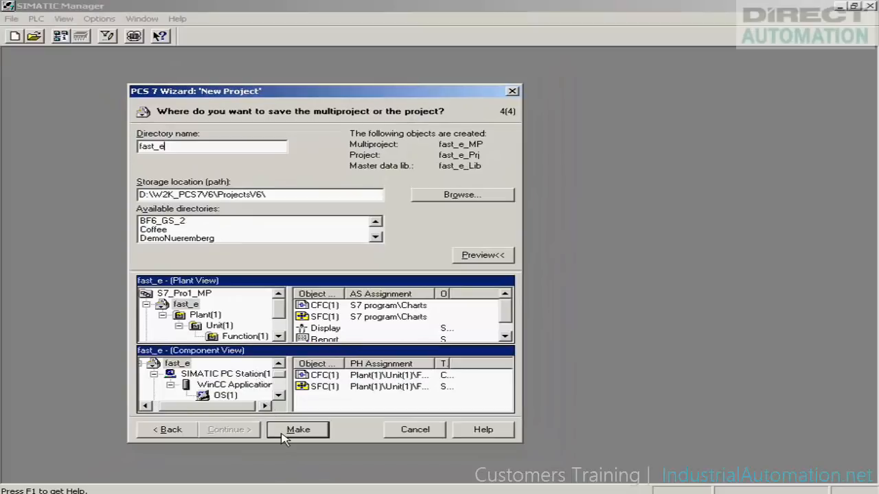
click(283, 434)
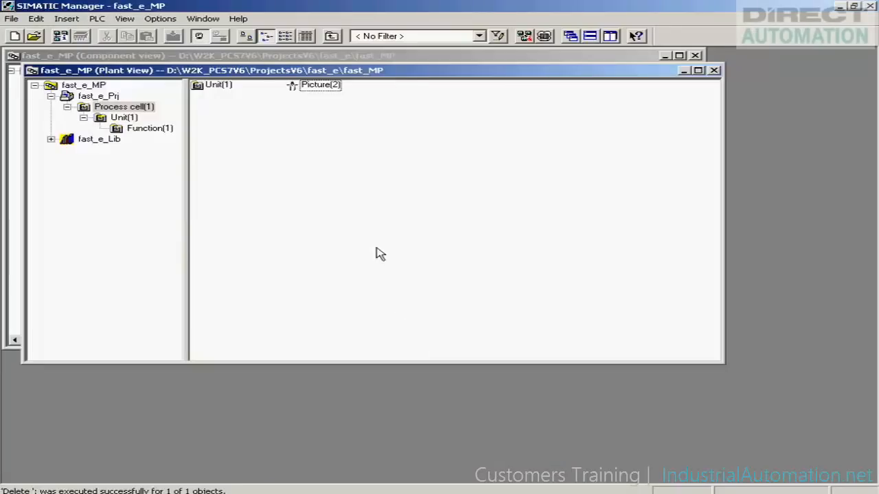
Step: Arrange the plant view and component view windows horizontally
click(207, 20)
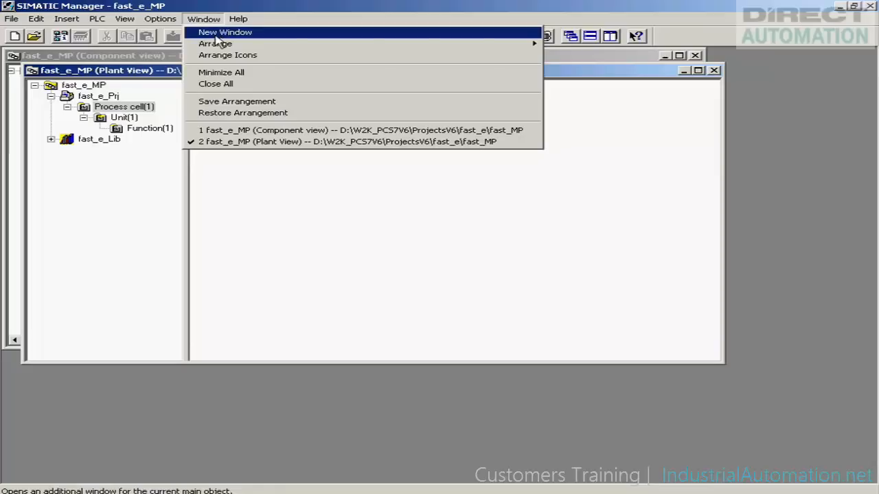
click(208, 19)
click(208, 19)
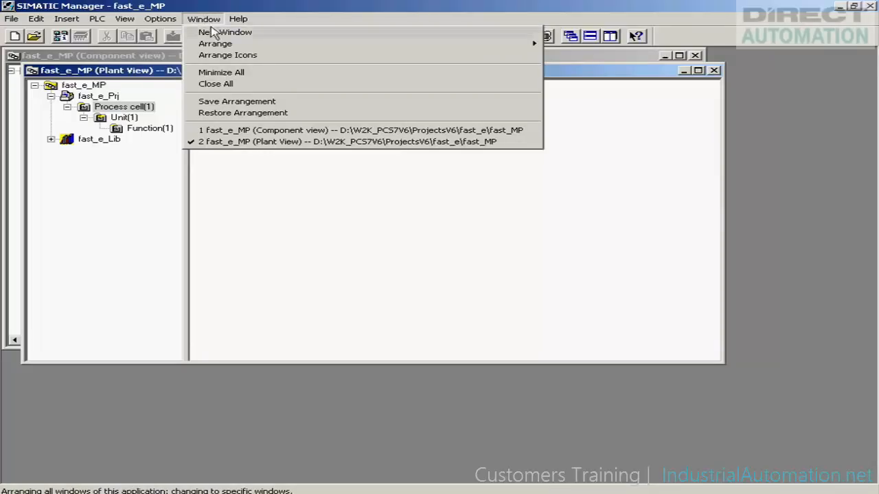
mouse_move(219, 44)
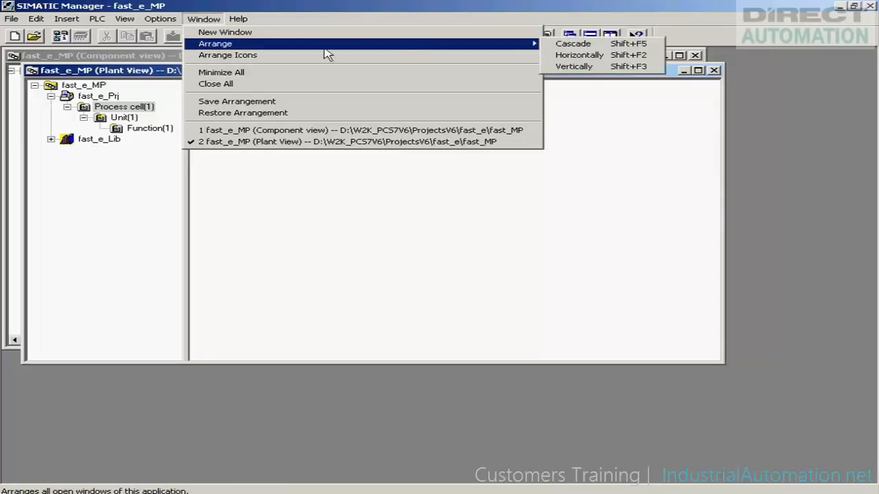
click(572, 58)
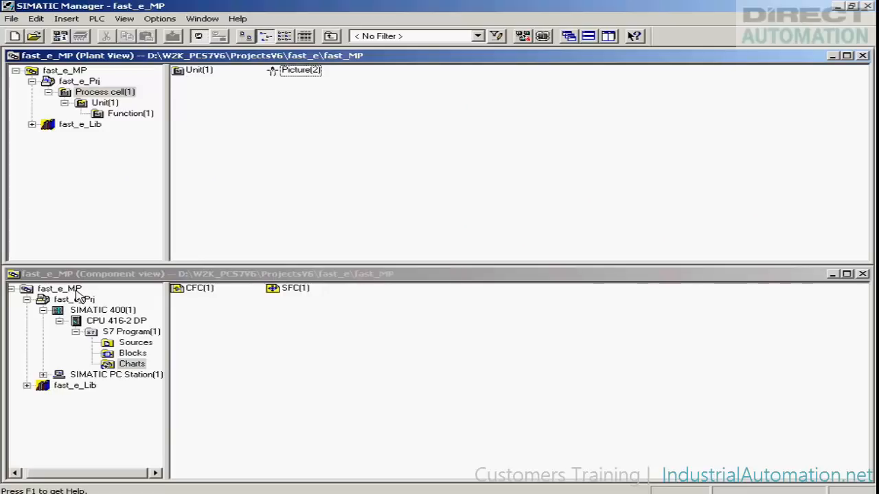
Step: Expand the SIMATIC PC station down to its OS in the component view and rename the station to KH1D690D
click(42, 375)
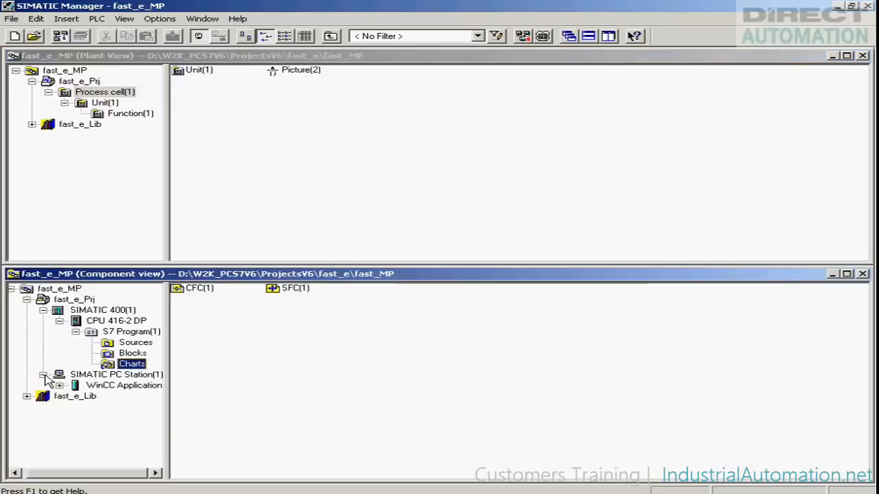
click(59, 385)
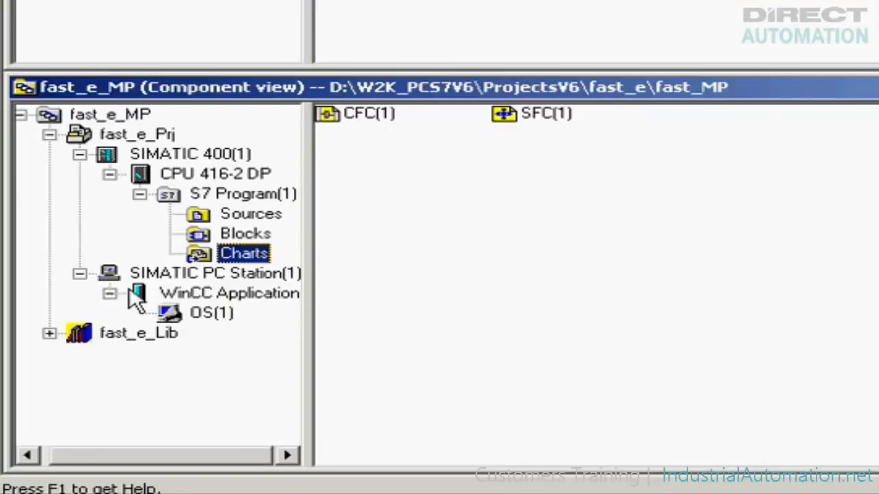
click(195, 276)
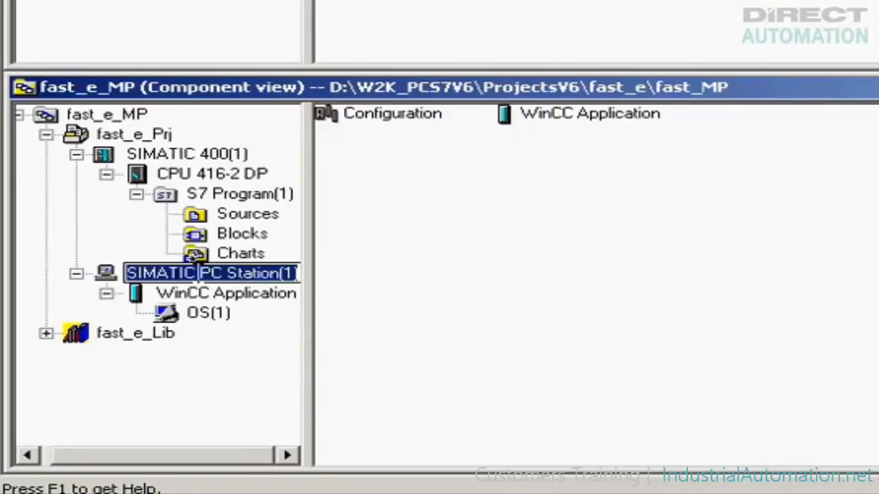
click(206, 280)
text(KH1)
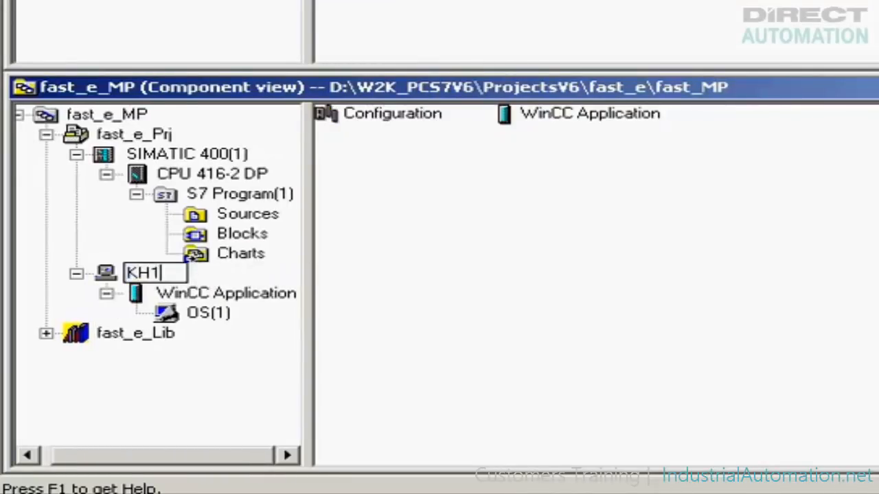
text(D690D)
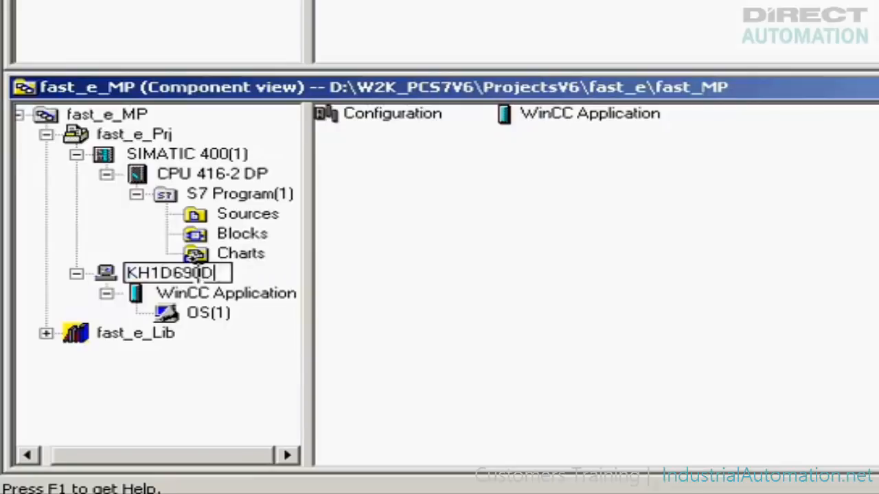
key(Return)
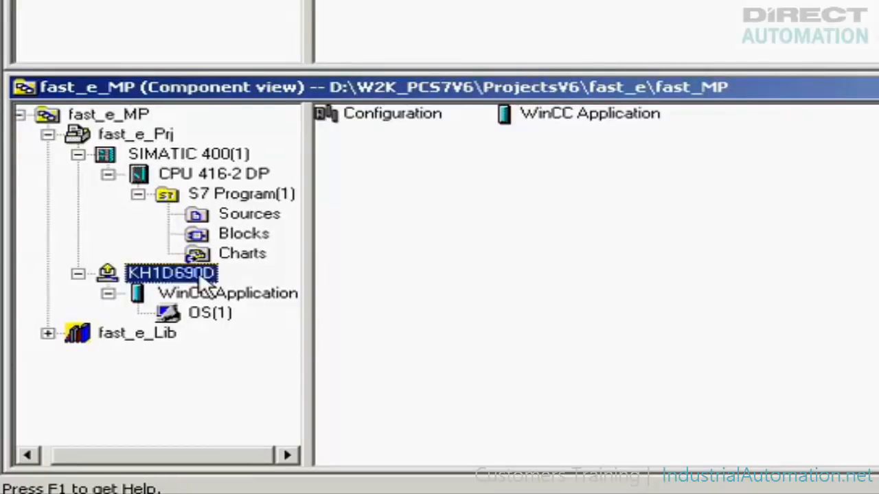
Step: Open the PC station's hardware configuration, enlarge the rack and insert an IE General Industrial Ethernet module in slot 5
double_click(389, 113)
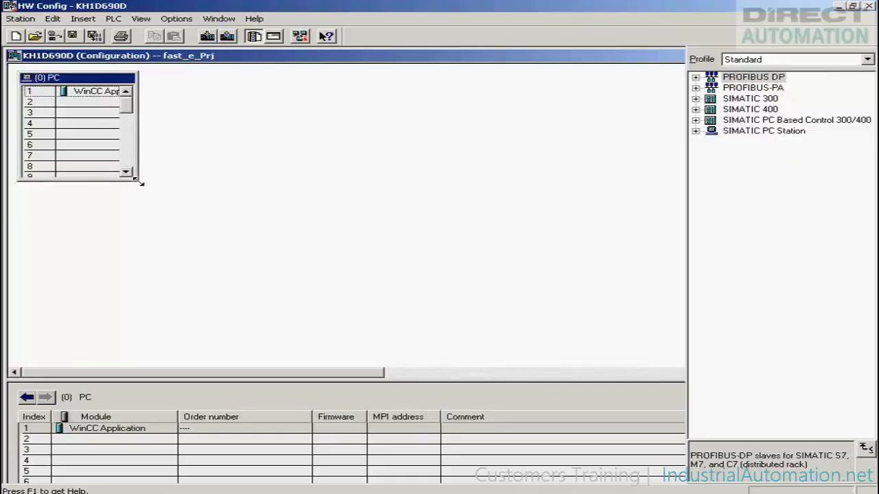
drag(139, 181, 260, 219)
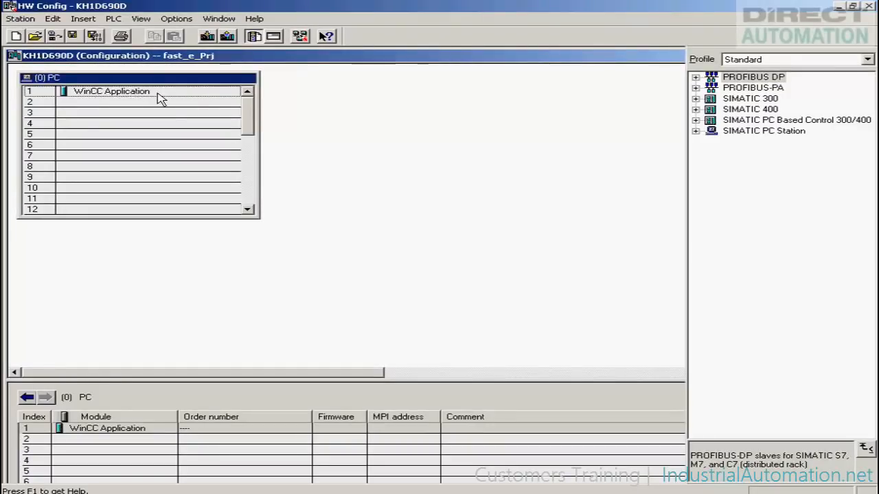
click(695, 131)
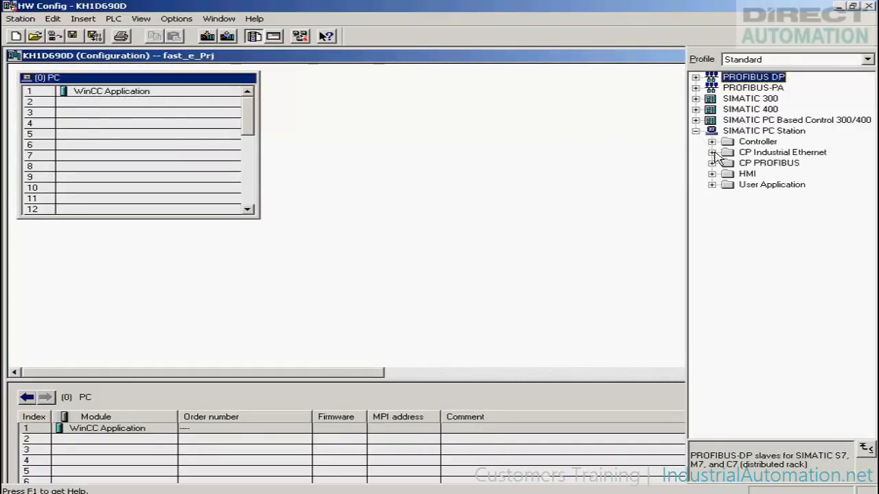
click(714, 153)
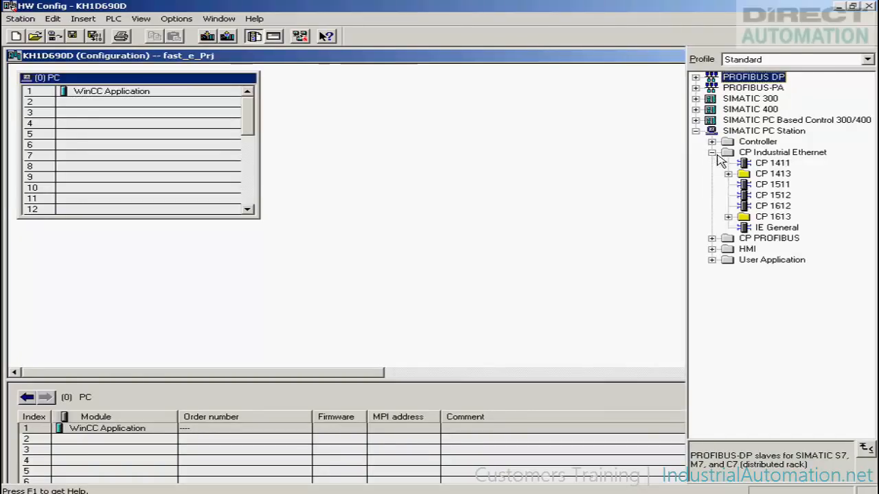
click(759, 229)
drag(757, 231, 250, 137)
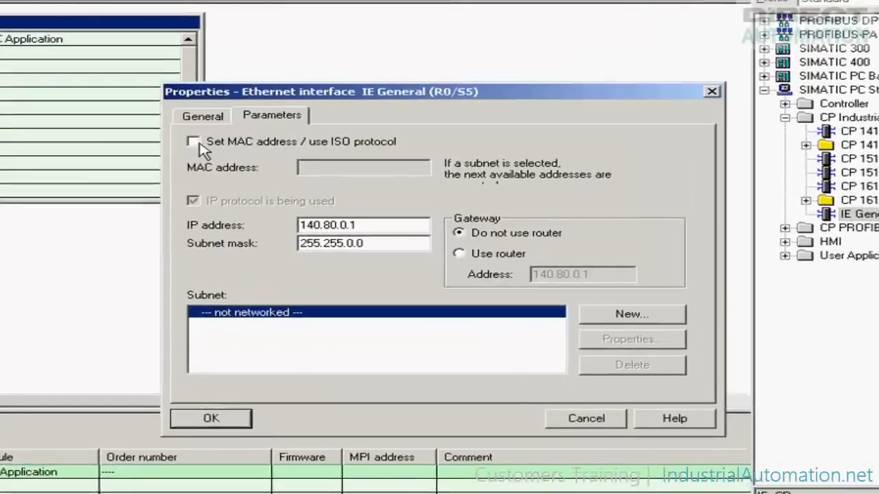
Step: Enable the ISO protocol for the IE General interface with MAC address 00-20-E0-C1-32-4C and disable the IP protocol
click(252, 172)
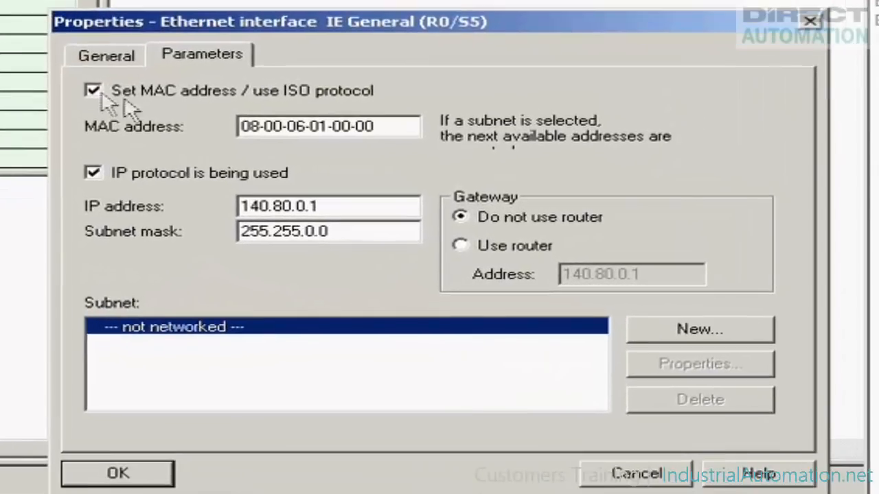
drag(381, 127, 230, 123)
text(00)
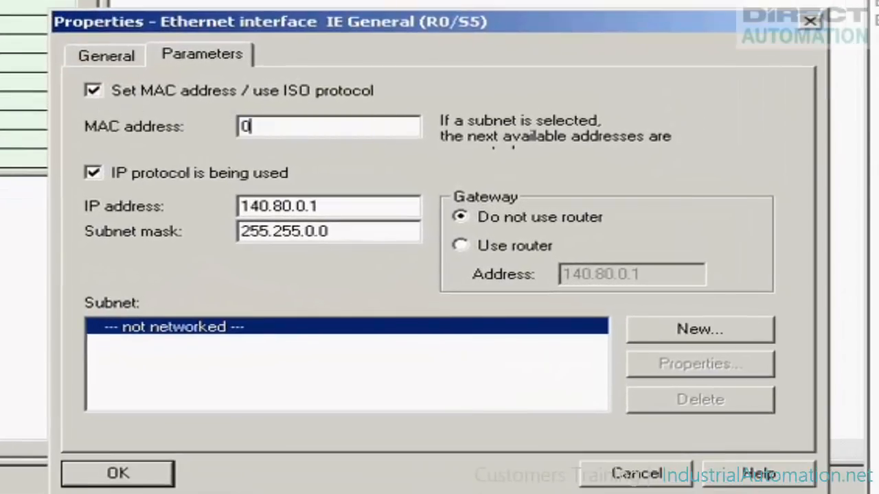
text(-20-E)
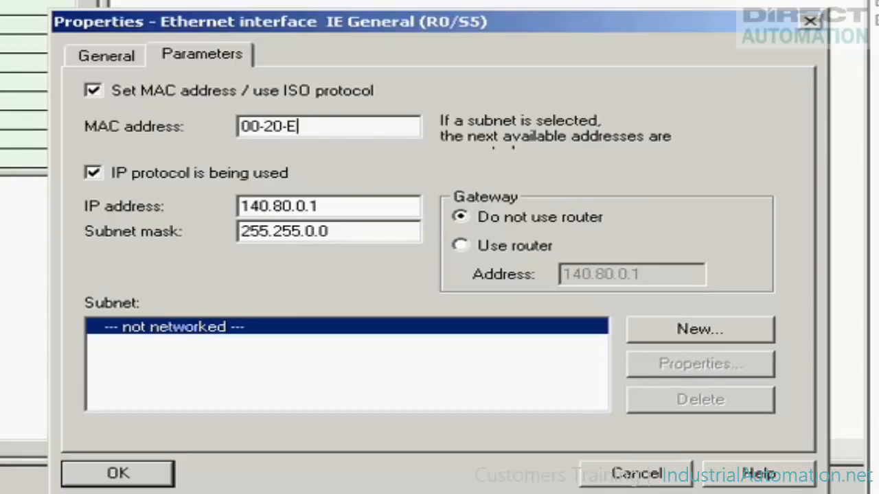
text(0-C1-32-4C)
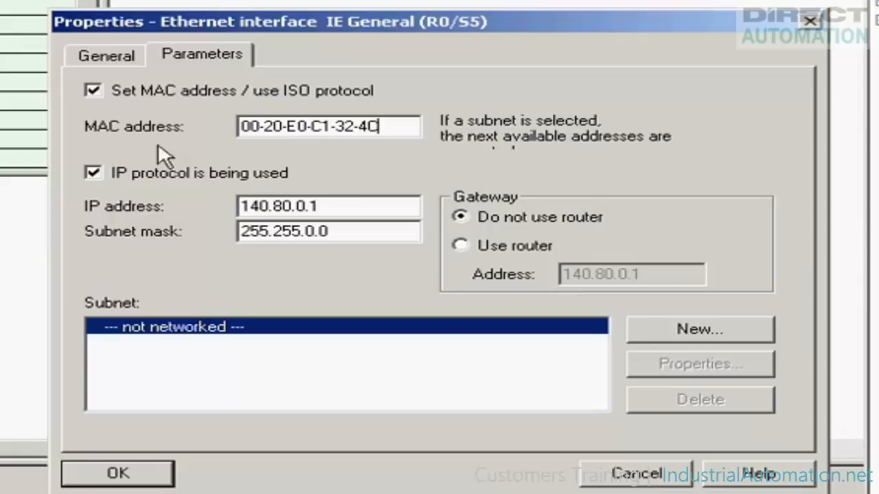
click(93, 173)
Step: Create a new Industrial Ethernet subnet named Systembus for the IE General interface and apply the interface properties
click(654, 338)
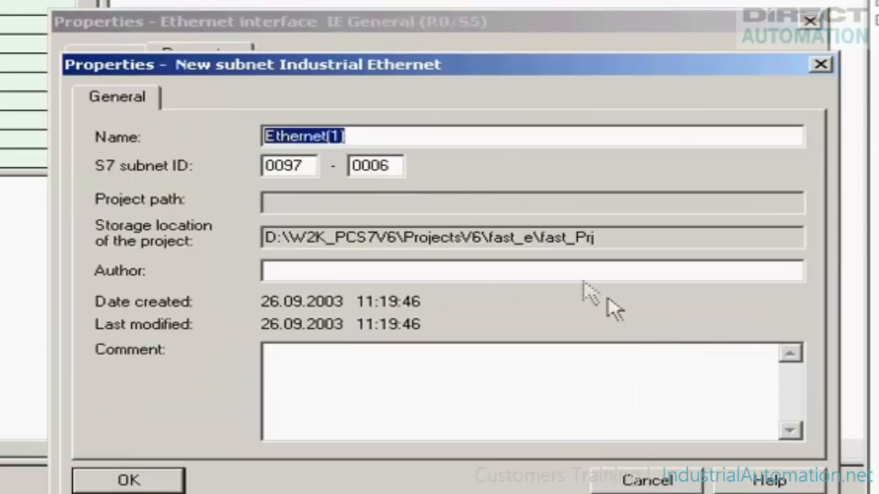
text(Systembus)
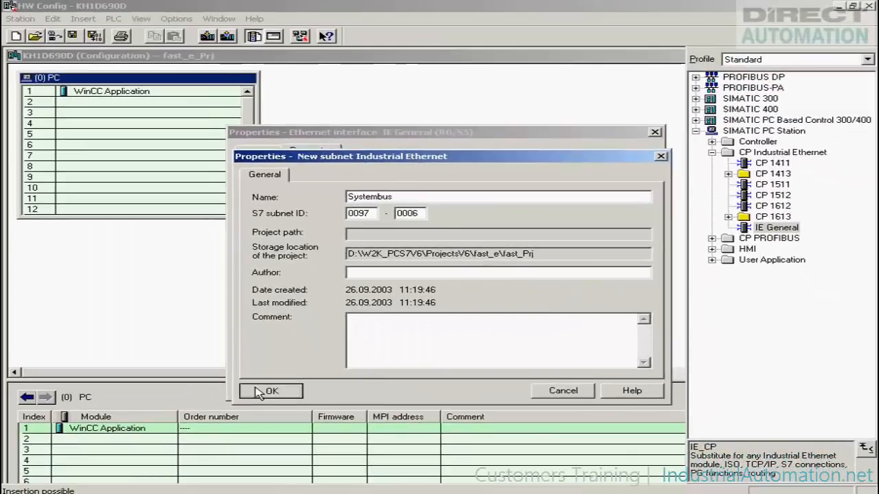
click(259, 391)
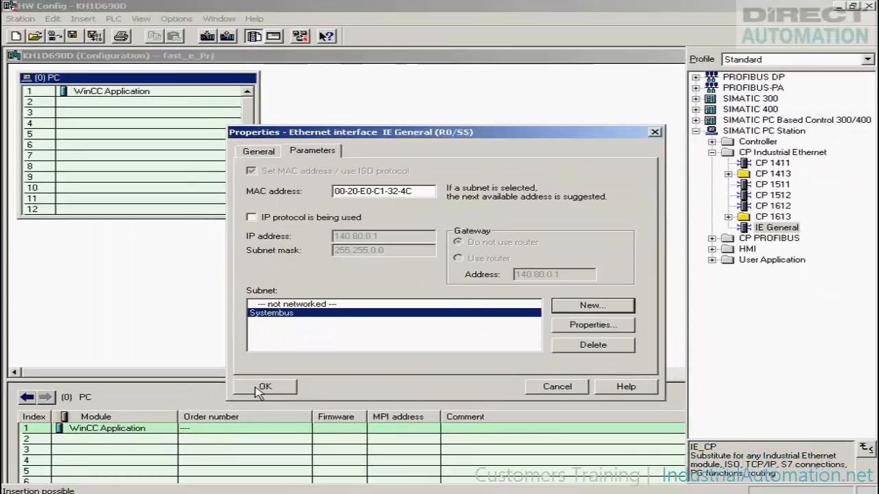
click(258, 387)
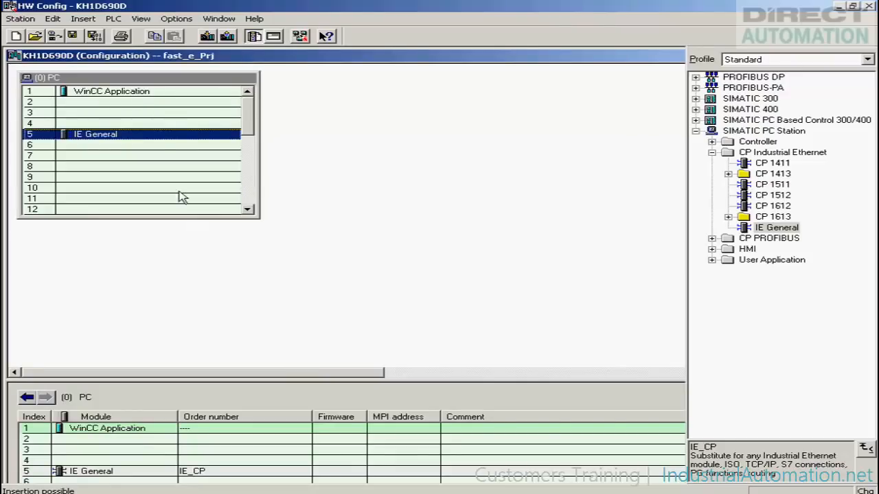
Step: Save and compile the PC station configuration and download it to the WinCC Application, IE General and Station Manager modules
click(97, 36)
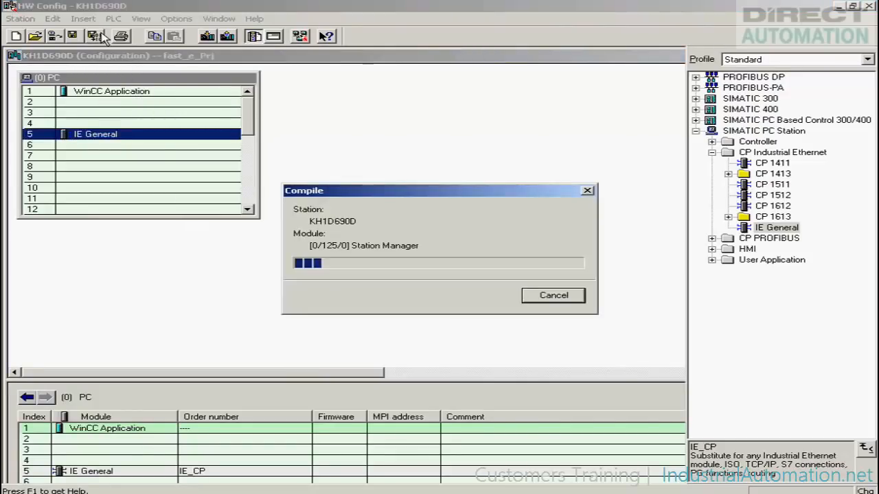
click(207, 35)
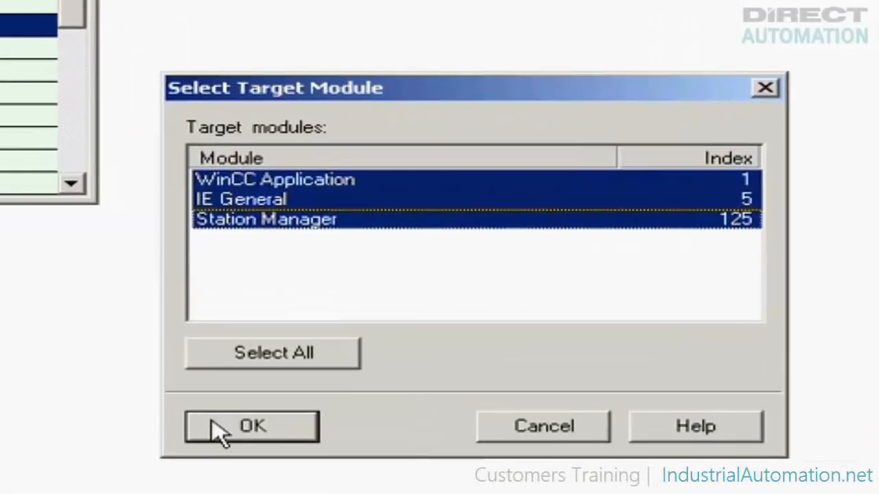
click(315, 348)
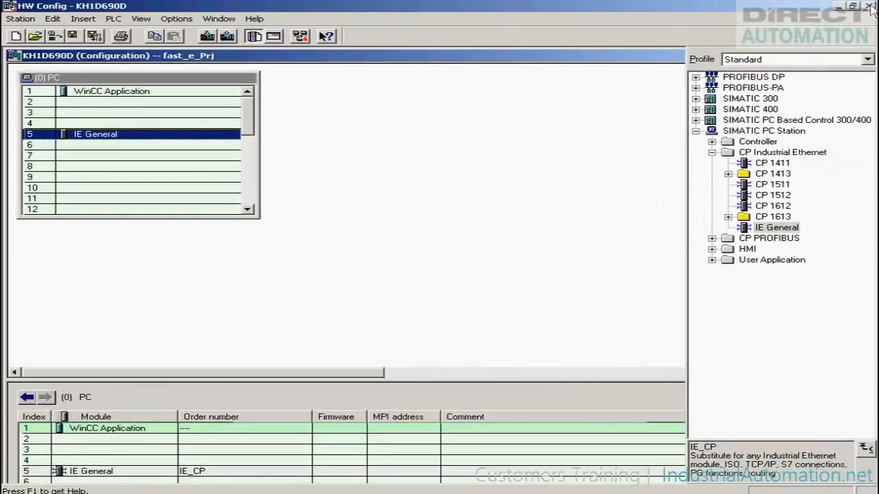
click(870, 6)
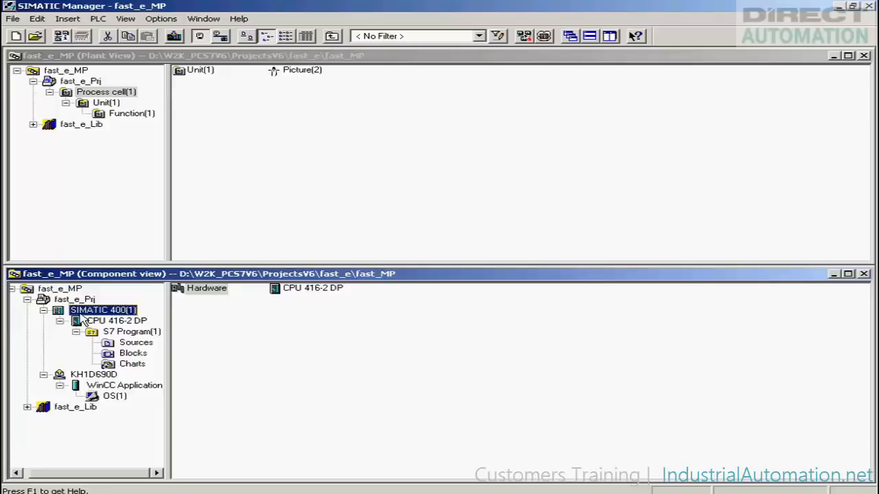
Step: Rename the SIMATIC 400 station to AS1 and its S7 program to AS1_Prog in the component view
click(80, 312)
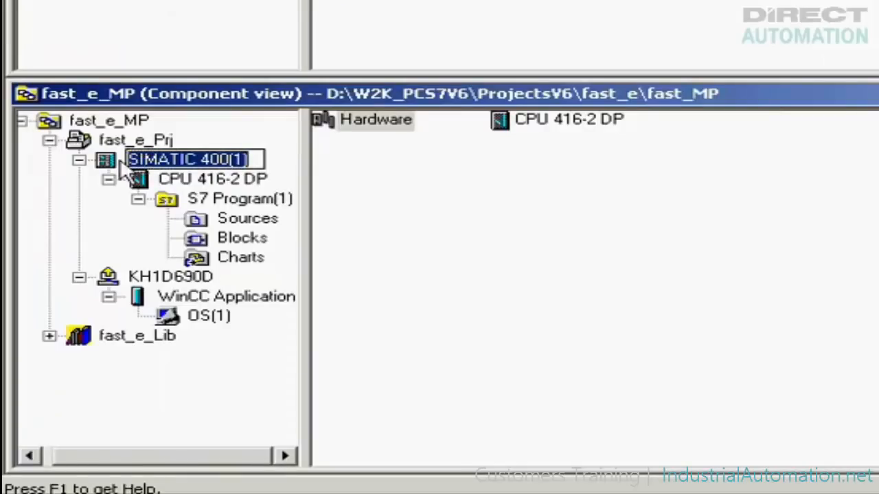
text(AS1)
key(Return)
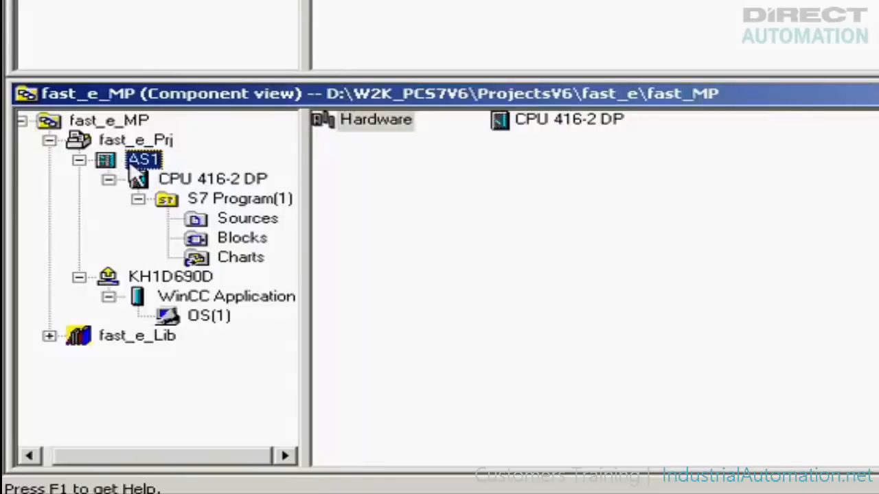
click(206, 203)
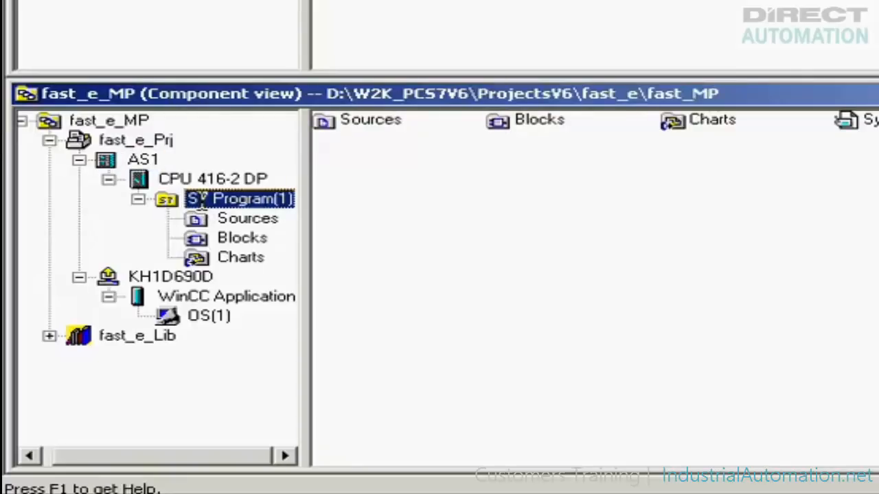
click(200, 199)
text(AS1_Prog)
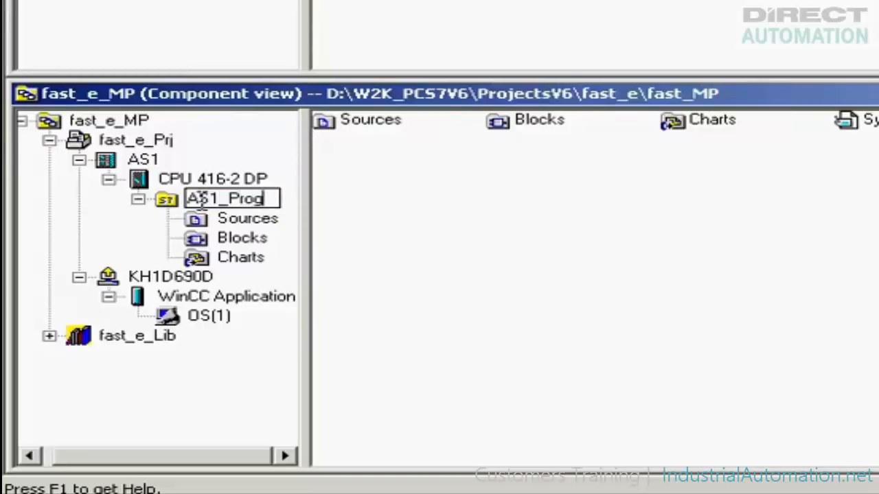
key(Return)
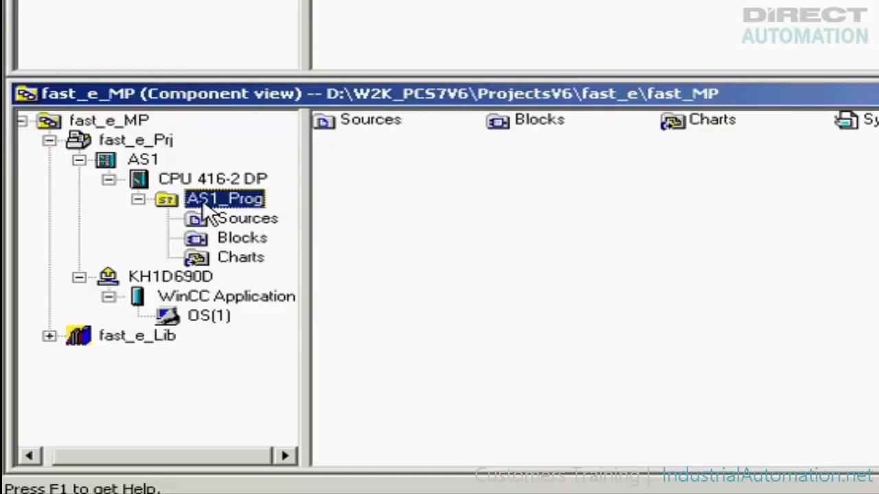
Step: Open the hardware configuration of the AS1 station
click(156, 168)
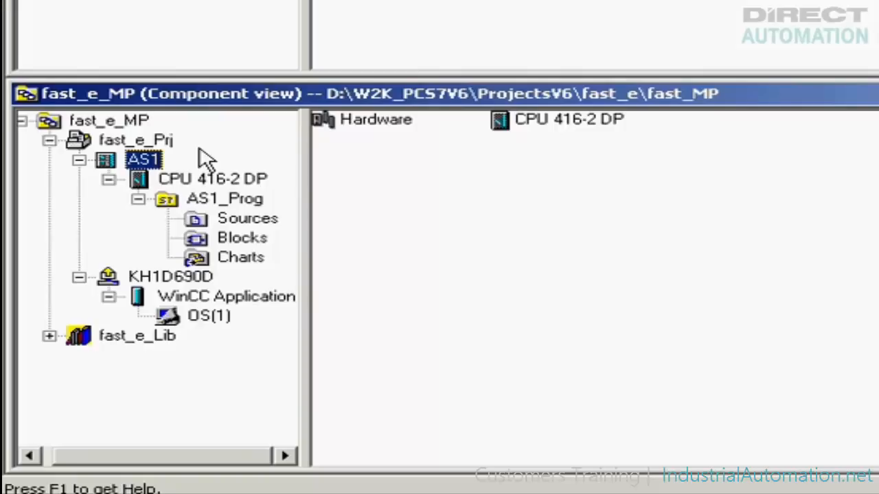
click(369, 131)
double_click(368, 130)
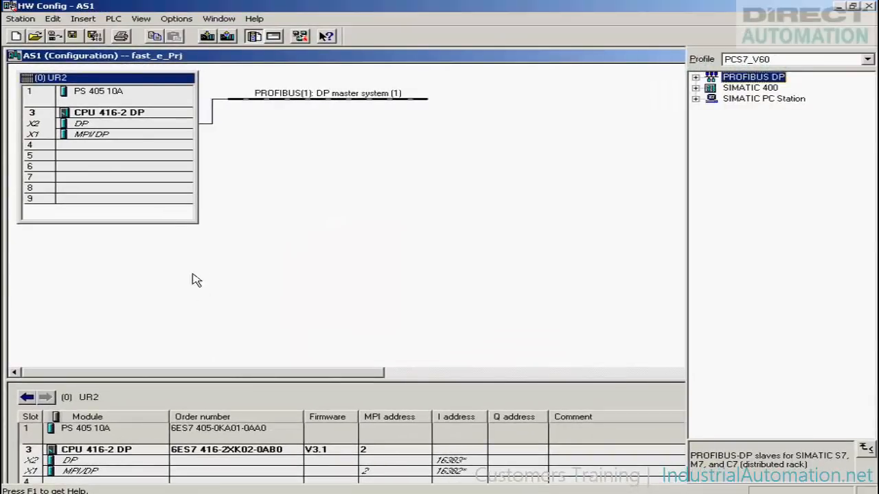
Step: Check the description and order number in the UR2 rack's object properties
click(120, 86)
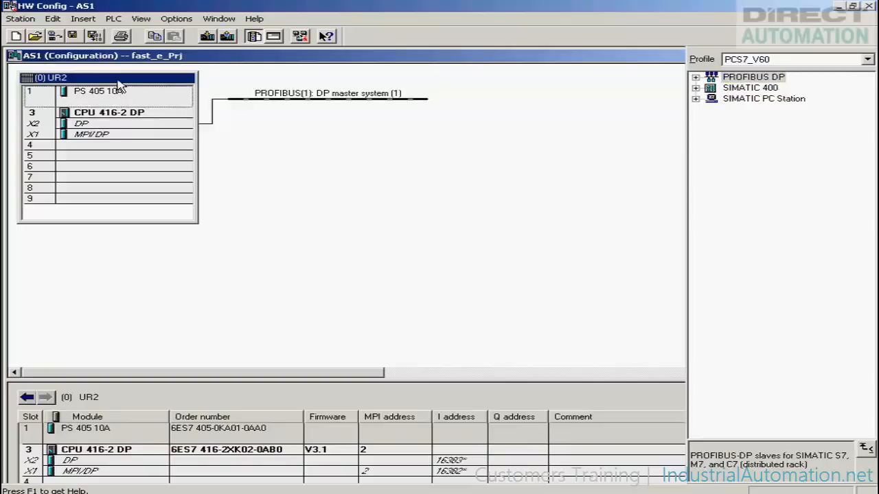
right_click(120, 85)
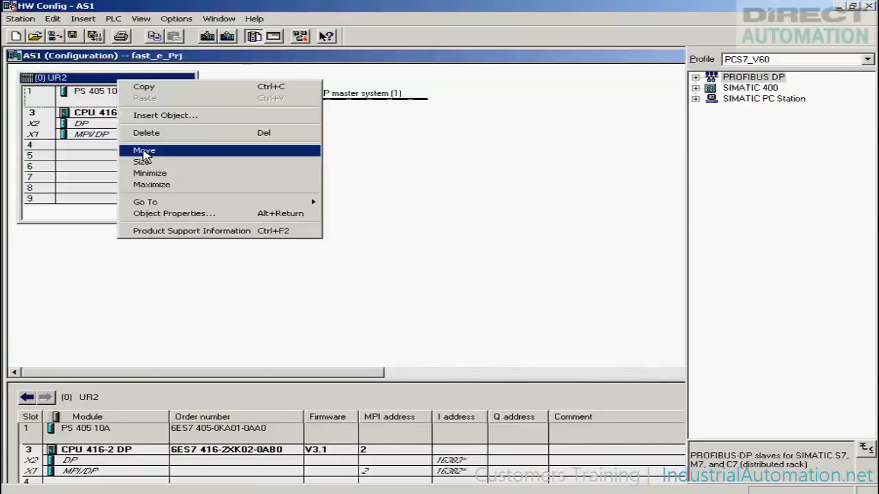
click(165, 214)
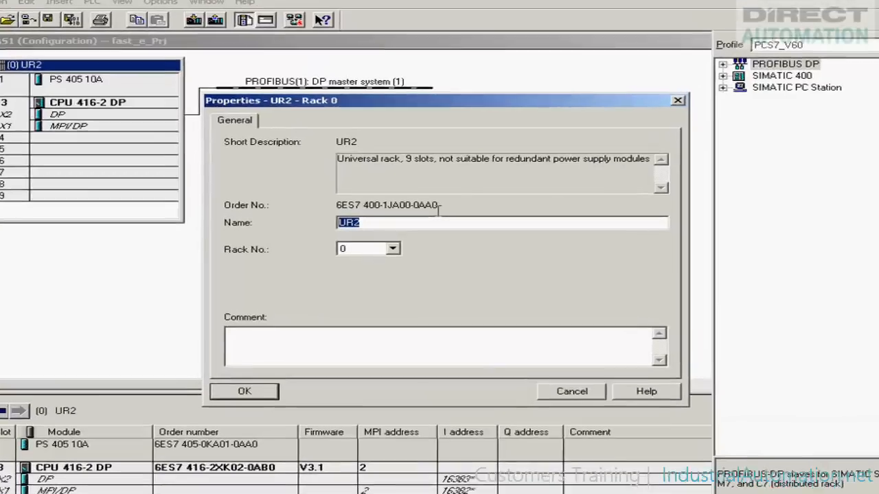
key(Escape)
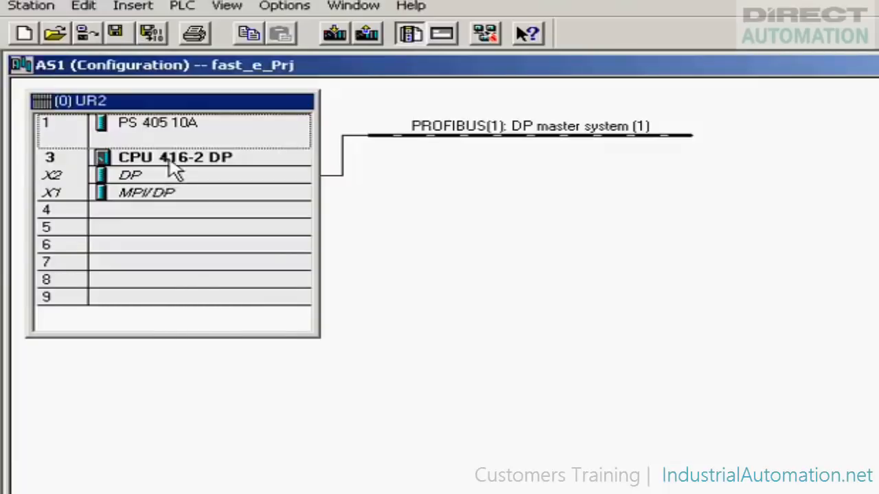
Step: Replace the PS 405 10A power supply in slot 1 of the UR2 rack with a standard PS 407 10A
click(163, 137)
right_click(167, 143)
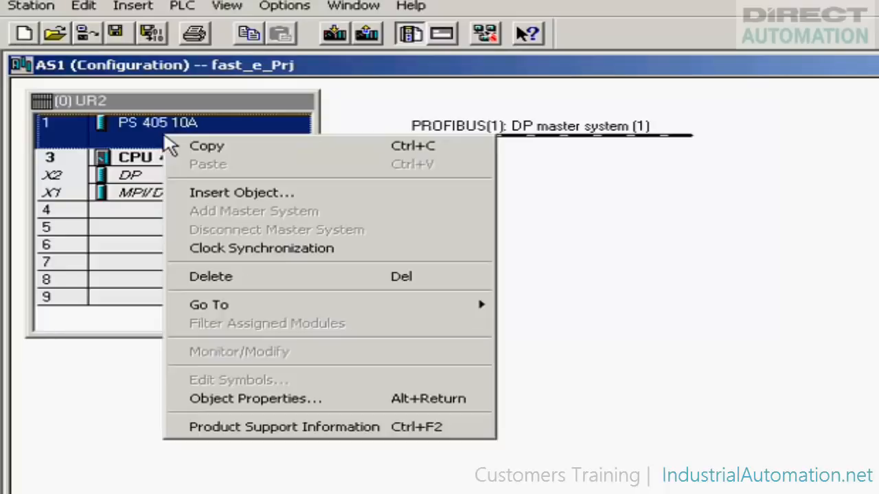
click(211, 276)
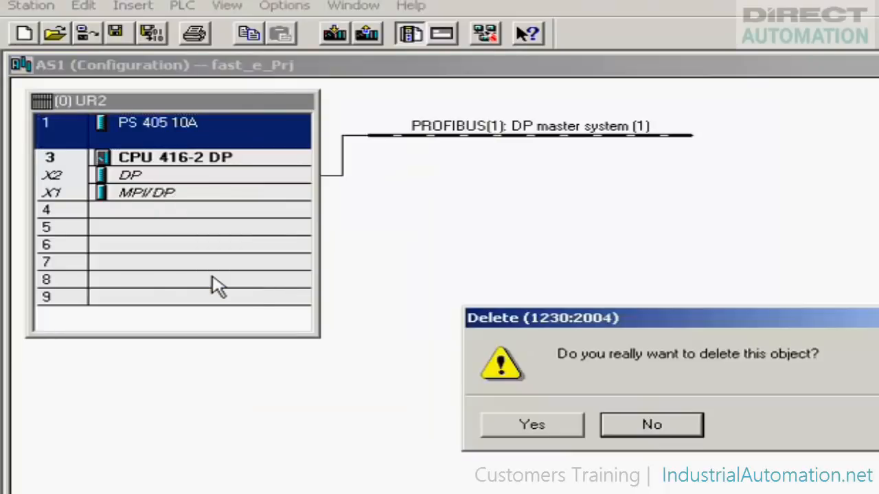
click(530, 426)
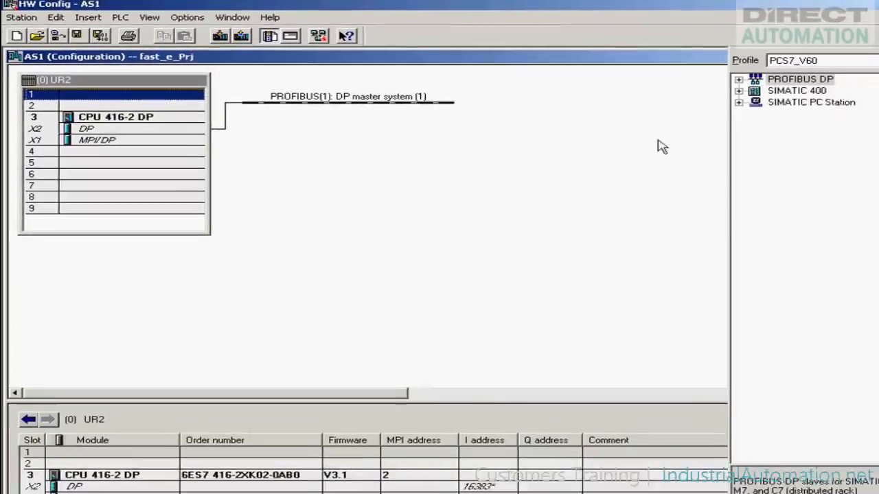
click(695, 88)
click(711, 130)
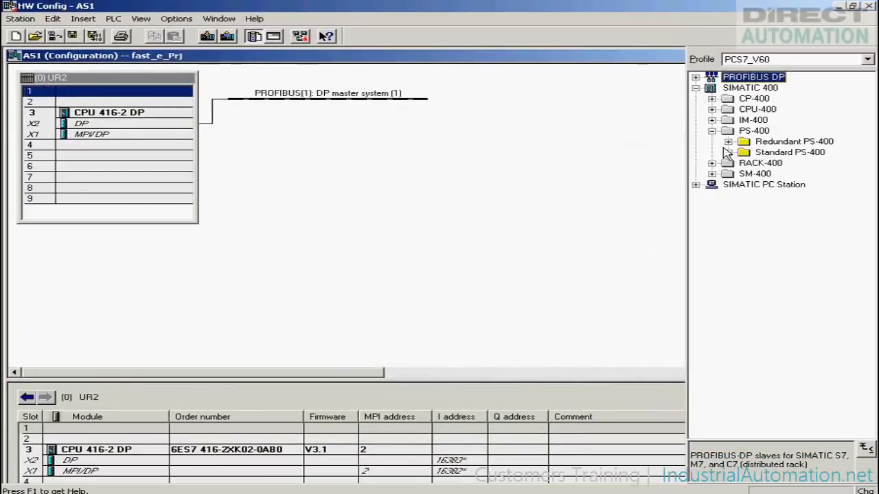
click(728, 152)
double_click(790, 184)
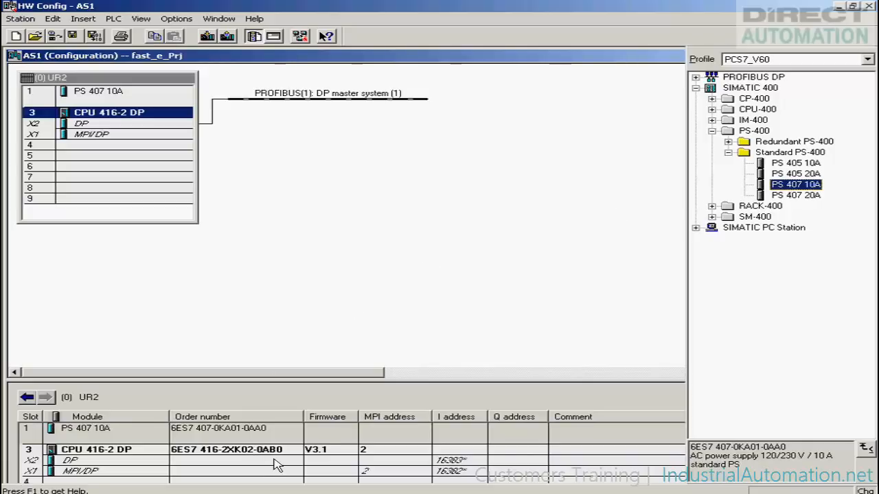
Step: Enlarge the rack's detail table and insert a CP 443-1 Industrial Ethernet module, version V2.x, in slot 4
drag(289, 380, 292, 330)
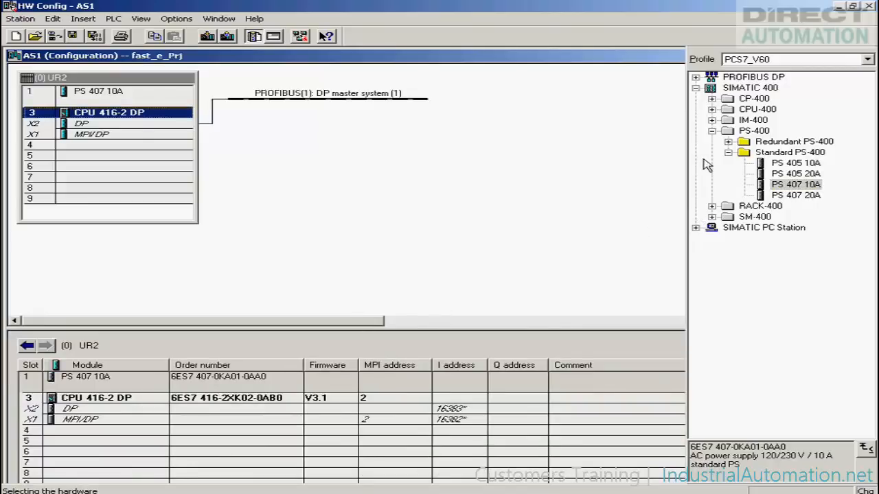
click(712, 99)
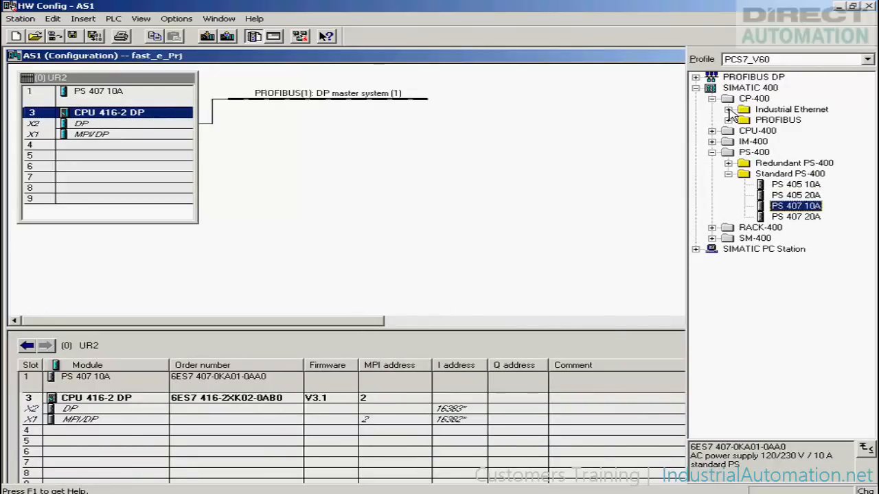
click(728, 109)
click(745, 120)
click(760, 131)
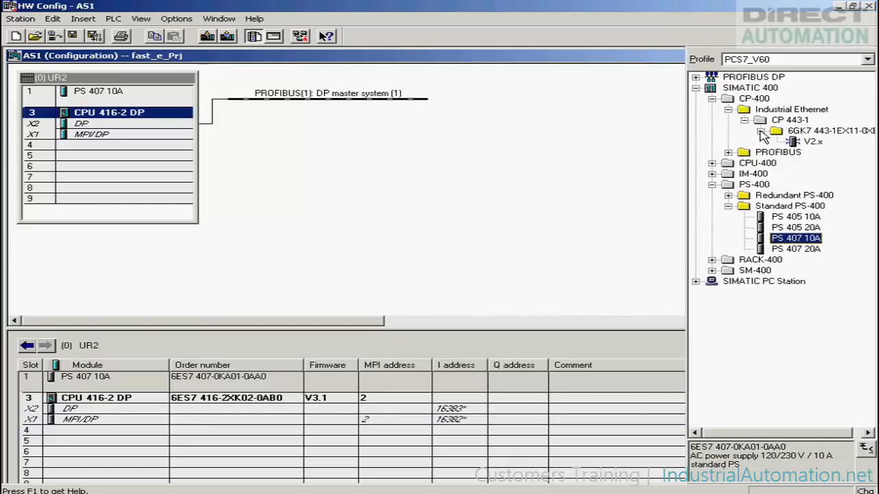
drag(810, 142, 186, 151)
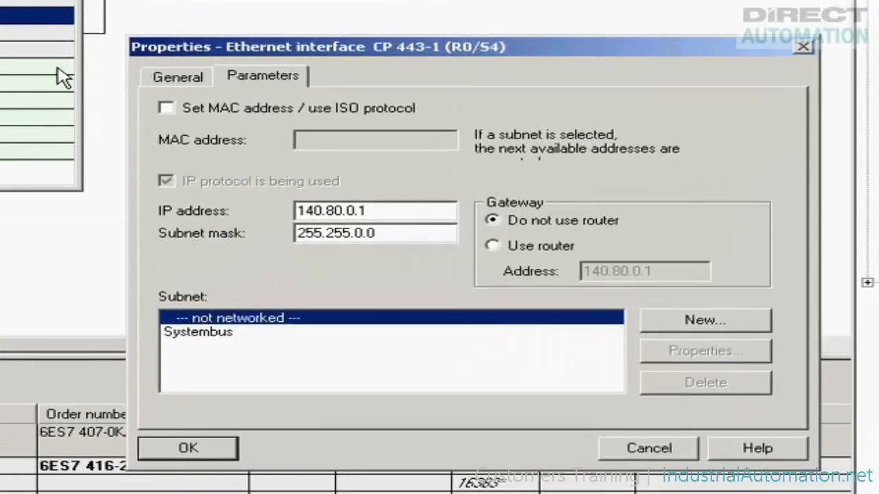
click(166, 108)
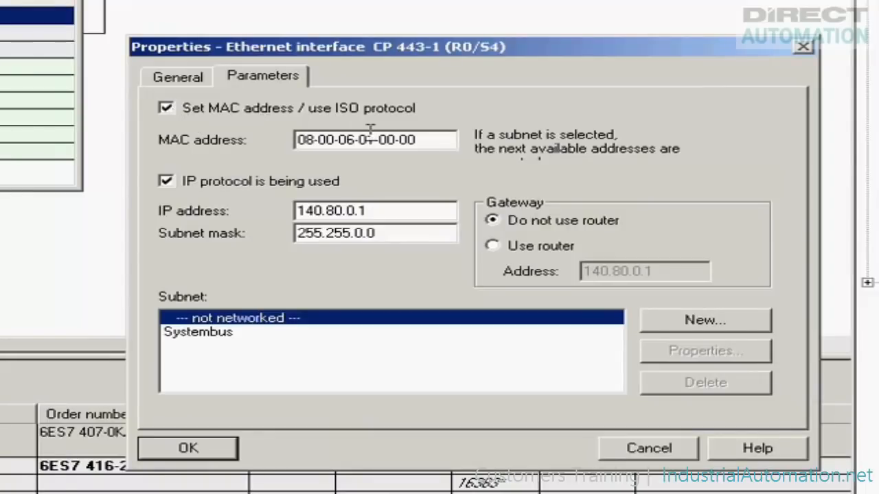
click(422, 139)
key(BackSpace)
key(BackSpace)
text(10)
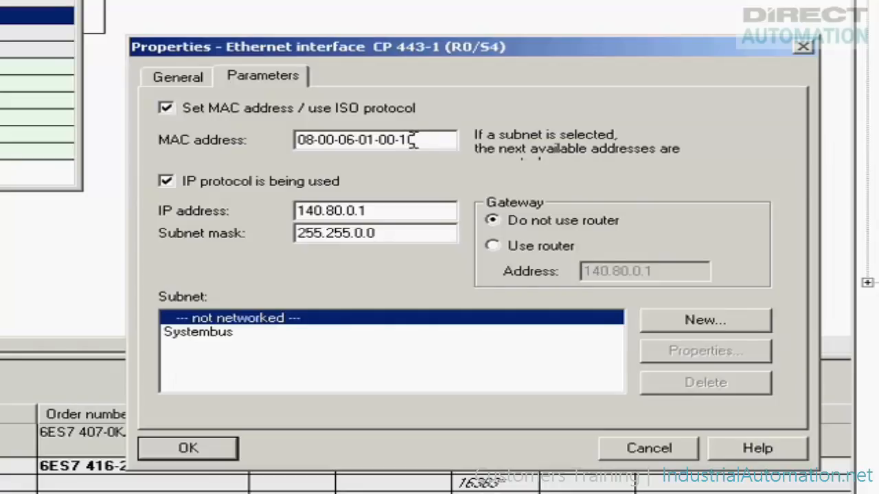
click(166, 182)
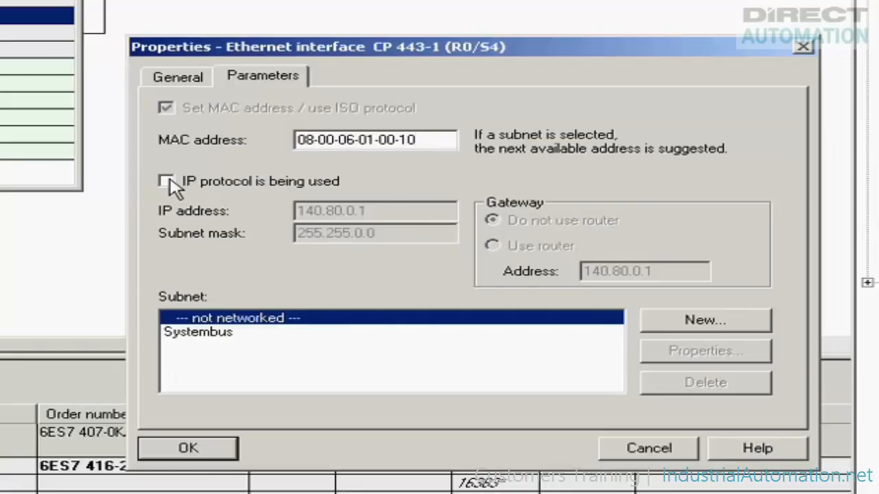
Step: Network the CP 443-1 Ethernet interface to the Systembus subnet and accept its interface properties
click(198, 333)
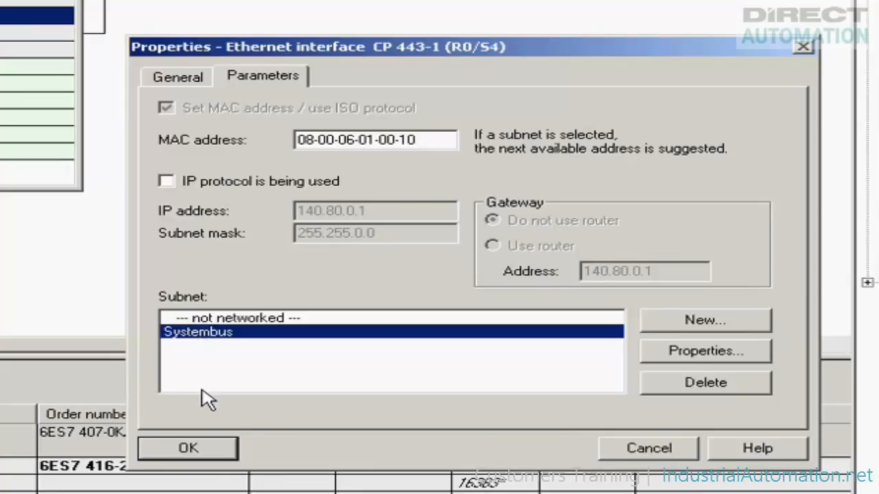
click(200, 451)
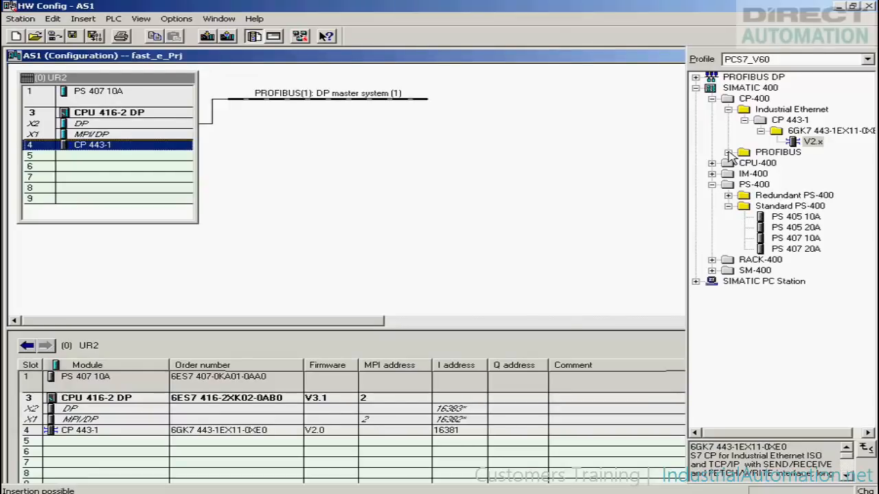
Step: Insert a CP 443-5 Extended PROFIBUS module, version V5.0, in slot 5 of the UR2 rack
click(728, 152)
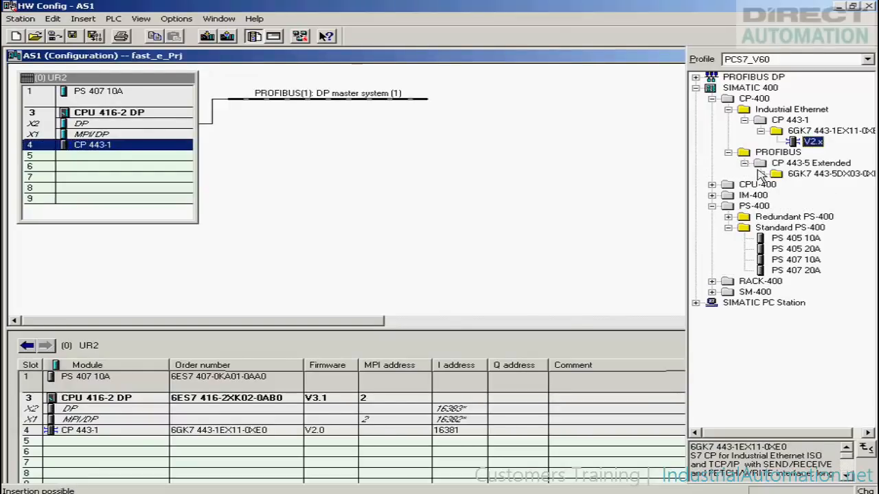
double_click(758, 168)
drag(810, 185, 185, 163)
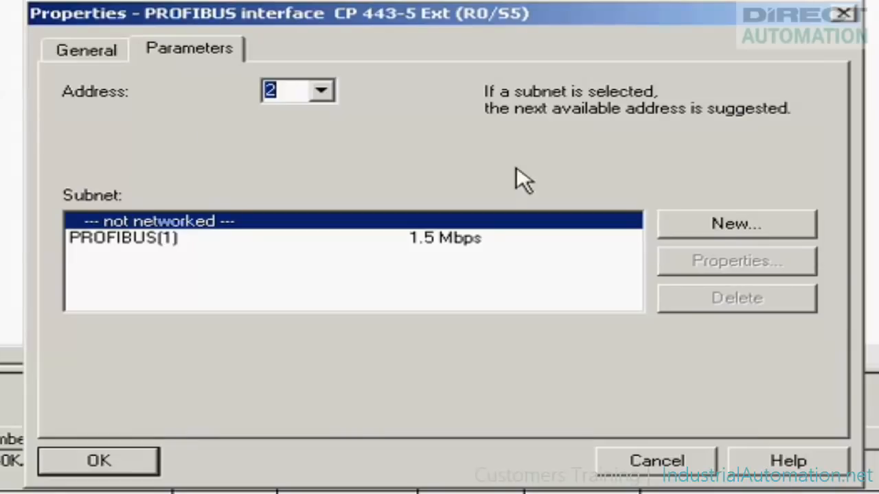
Step: Create a new PROFIBUS subnet named DP1 and network the CP 443-5 Extended interface to it
click(732, 227)
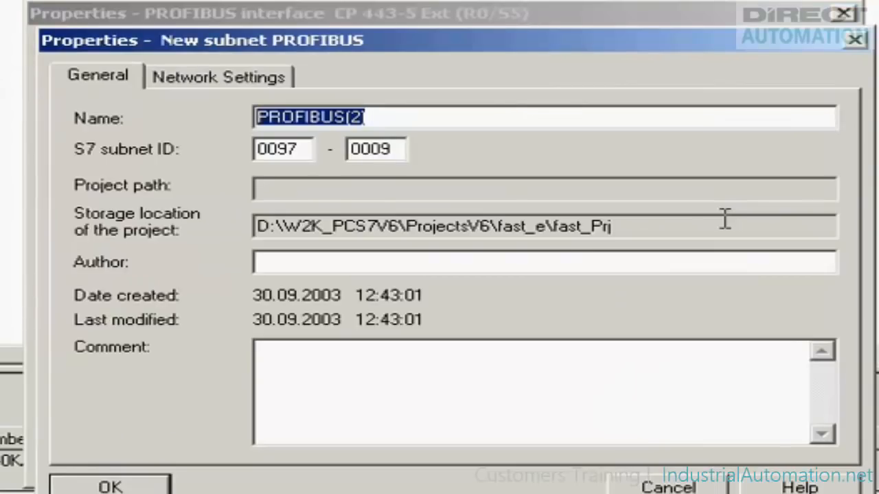
text(DP1)
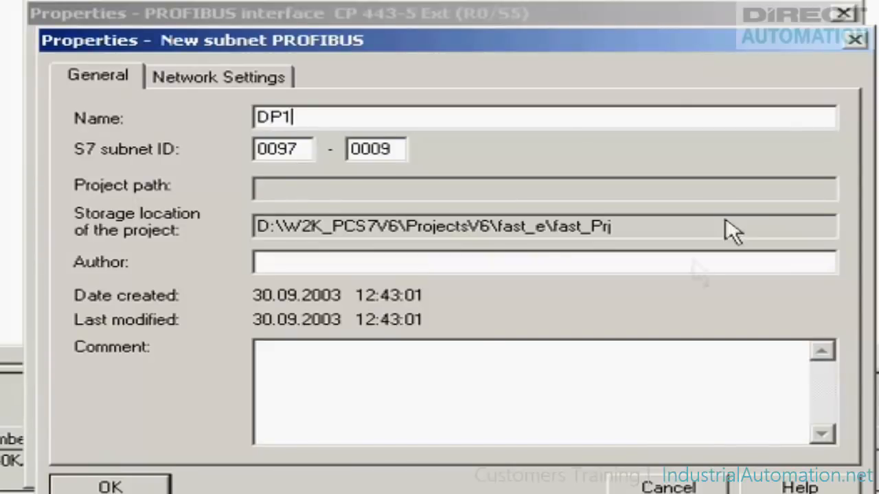
click(160, 477)
click(122, 461)
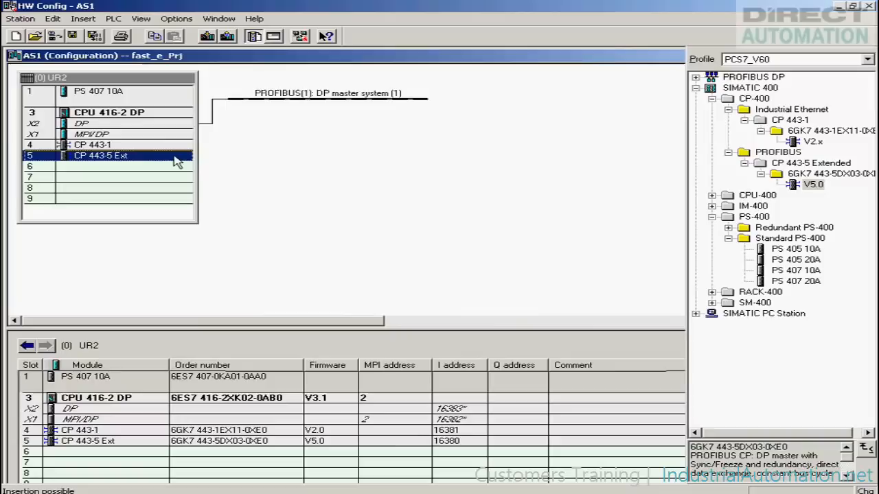
Step: Set the operating mode of the CP 443-5 Ext in slot 5 to DP master
right_click(177, 161)
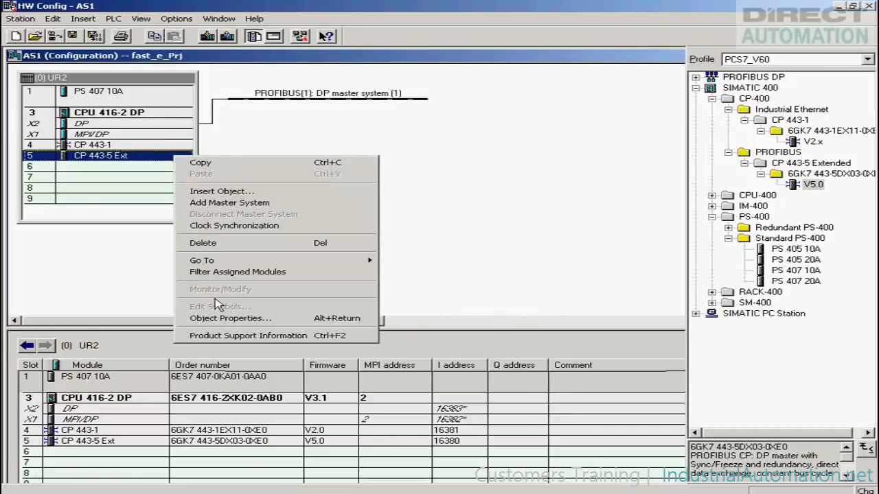
click(227, 318)
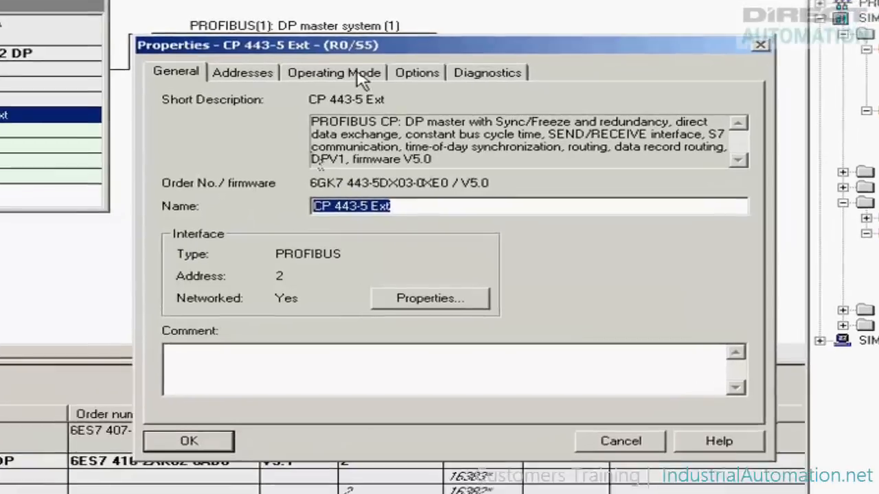
click(370, 126)
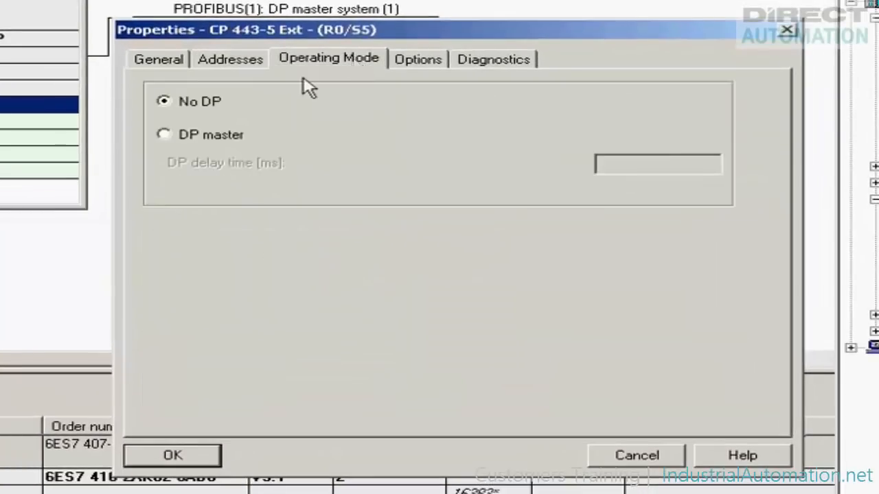
click(165, 135)
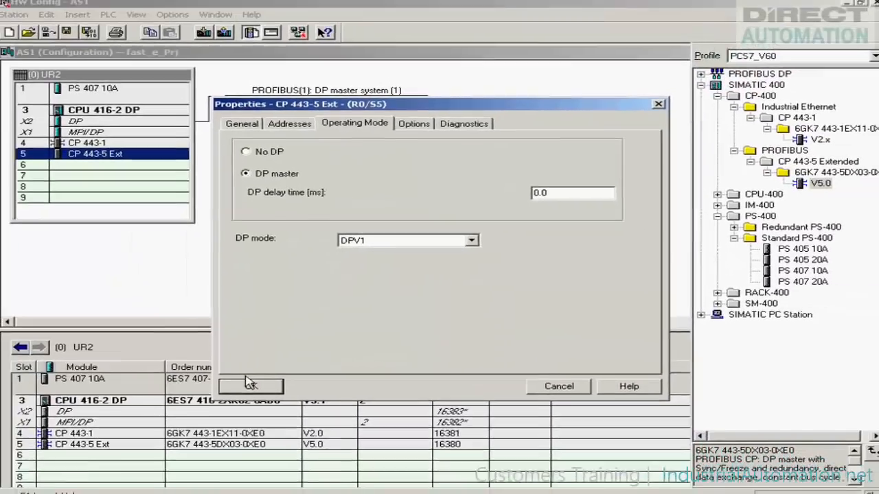
click(173, 455)
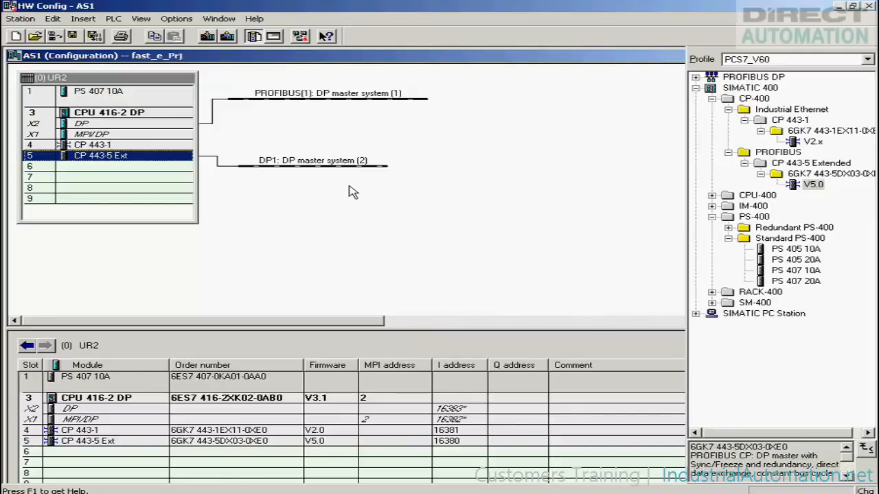
Step: Attach an ET 200M IM 153-2 HF interface module to the DP1 master system with PROFIBUS address 3
click(695, 88)
click(695, 77)
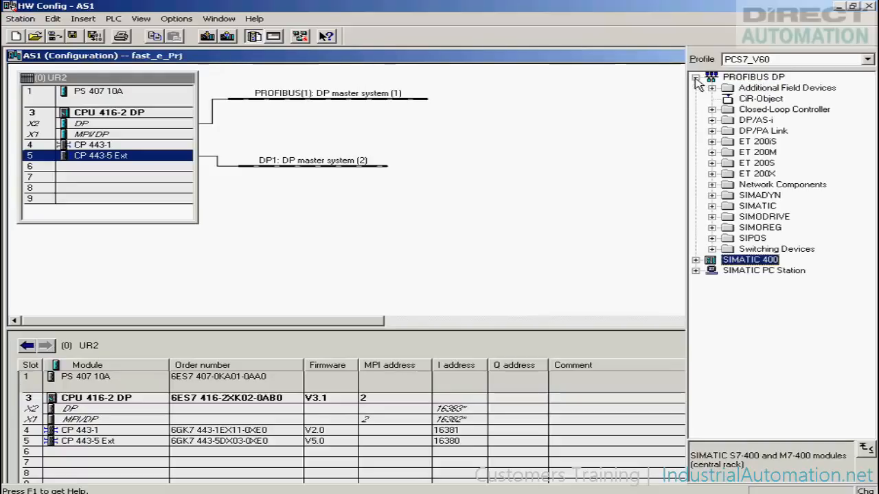
click(712, 153)
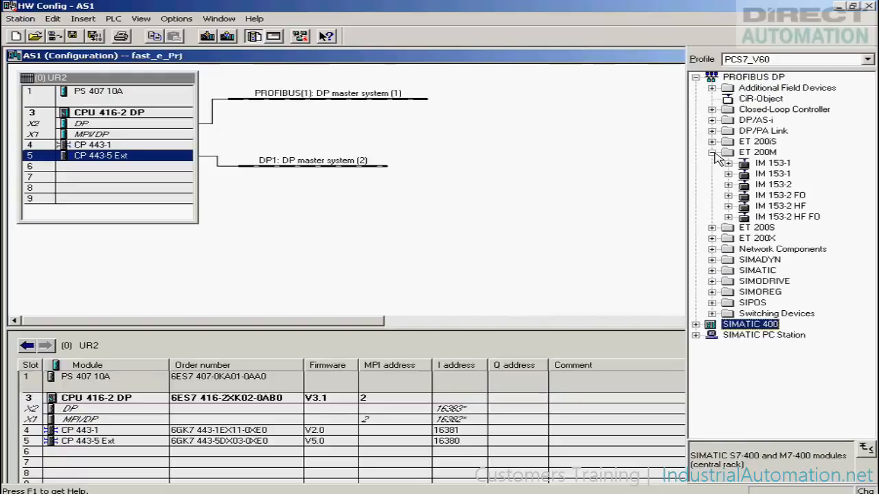
click(765, 206)
drag(783, 206, 241, 158)
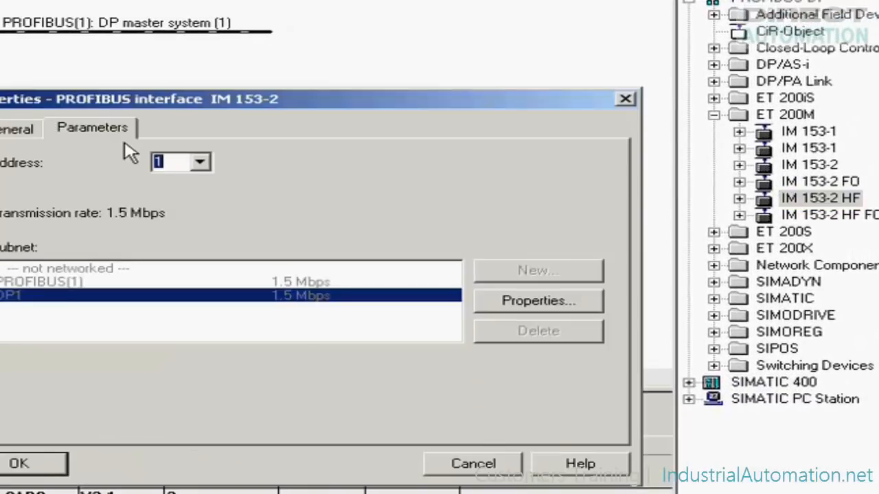
click(199, 161)
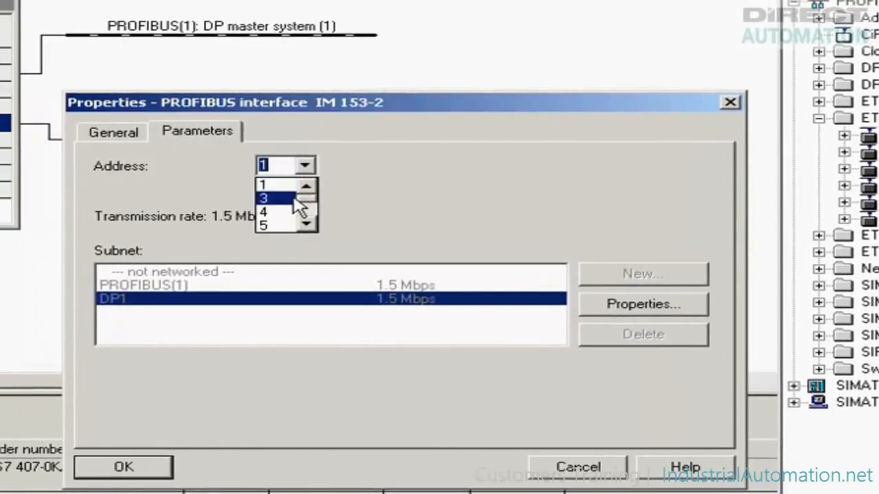
click(292, 197)
click(103, 465)
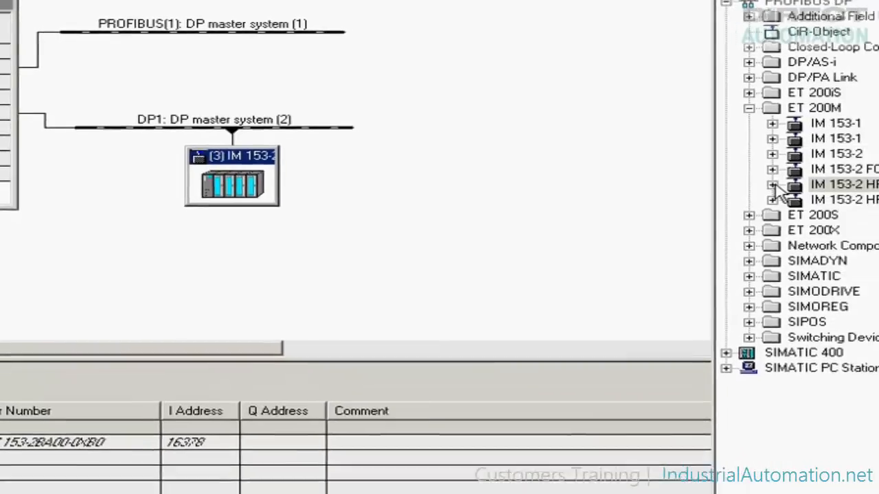
Step: Insert the SM 331 AI8x12Bit analog input module 6ES7 331-7KF01-0AB0 in slot 4 of the IM 153-2 station
click(772, 184)
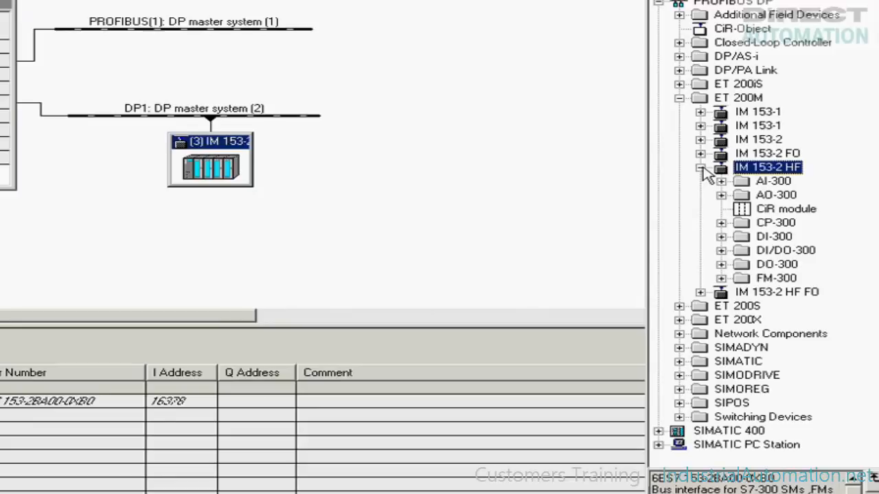
click(721, 181)
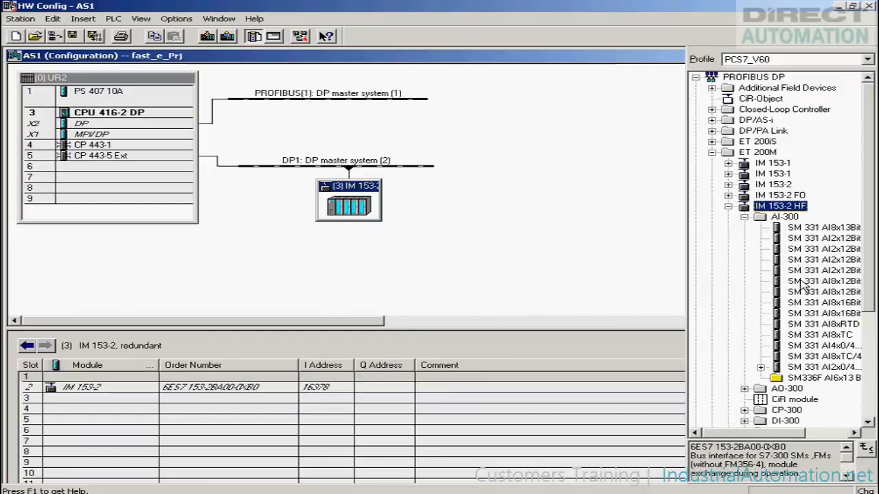
click(803, 282)
drag(800, 284, 283, 416)
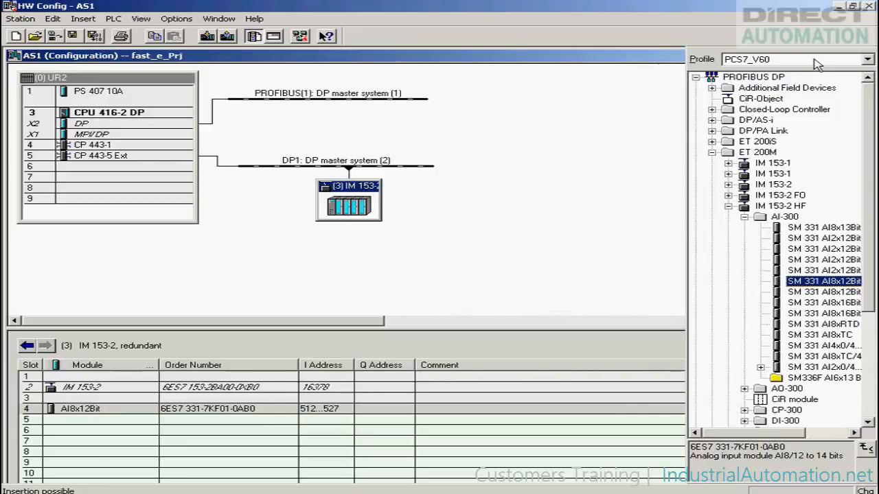
Step: Switch the hardware catalog to the Standard profile and insert the SM 332 AO4x12Bit module 6ES7 332-5HD01-0AB0 in slot 5 of the IM 153-2
click(849, 60)
click(845, 71)
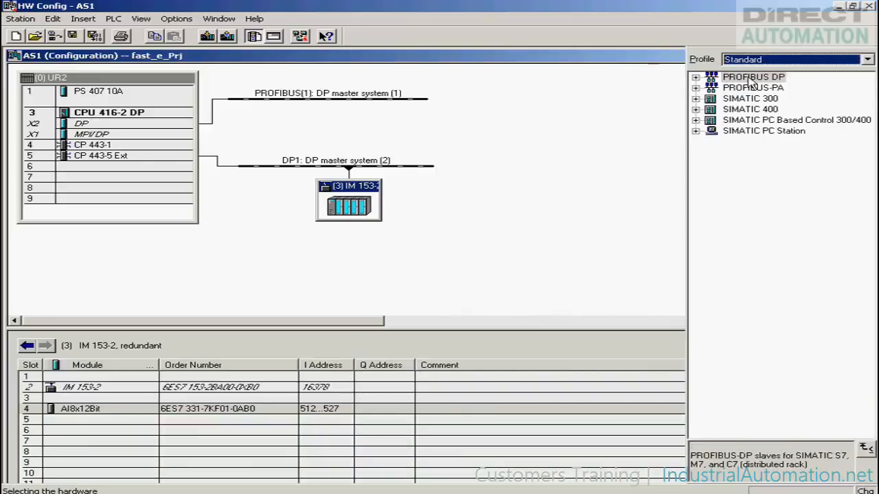
click(696, 78)
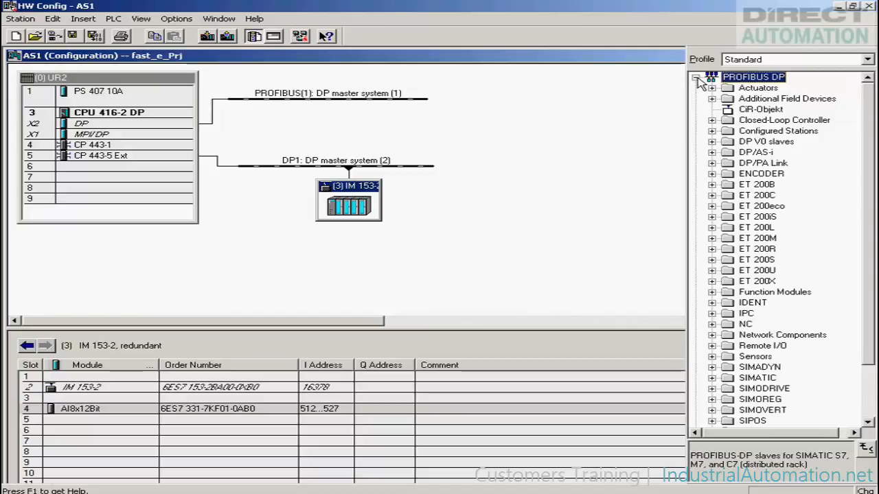
click(712, 239)
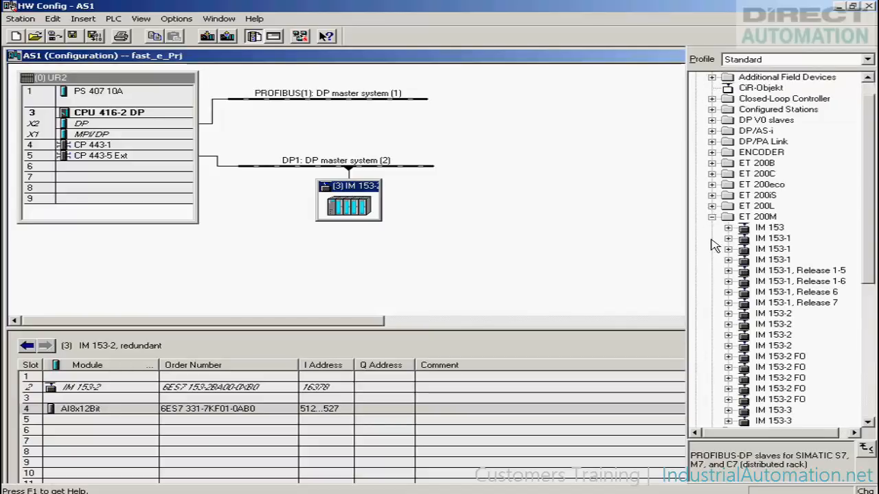
click(751, 335)
click(729, 335)
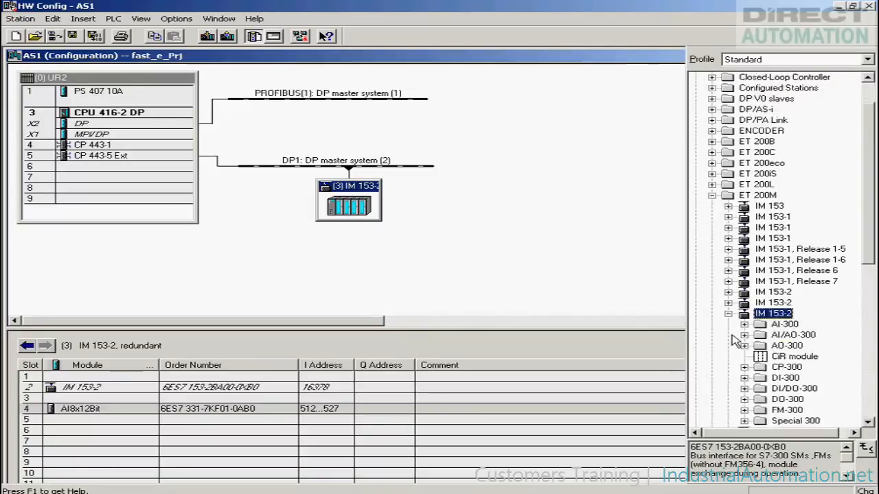
click(745, 337)
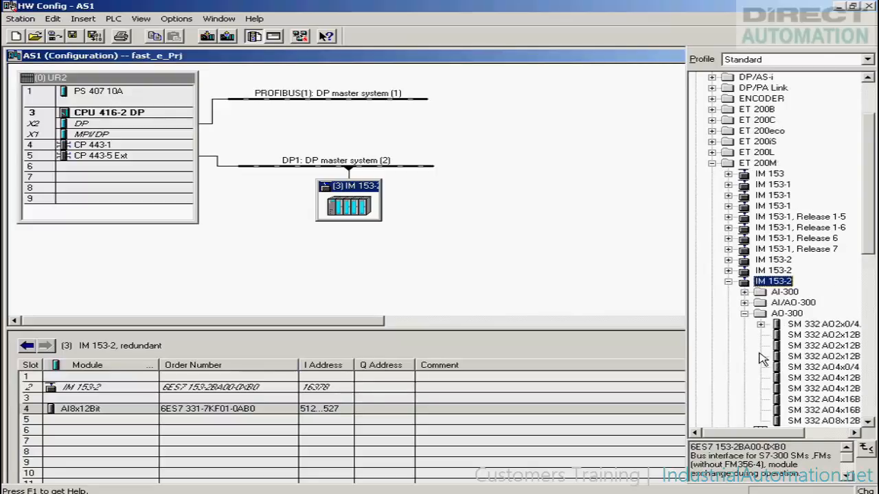
click(789, 390)
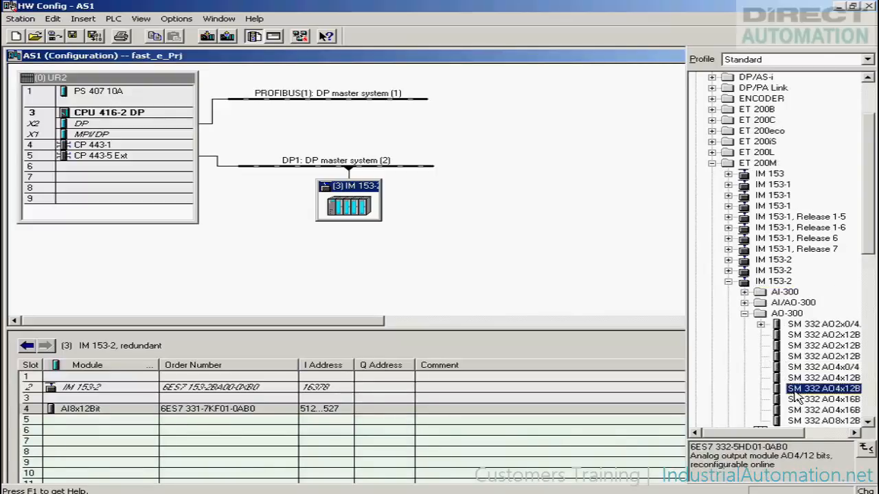
drag(795, 394, 658, 426)
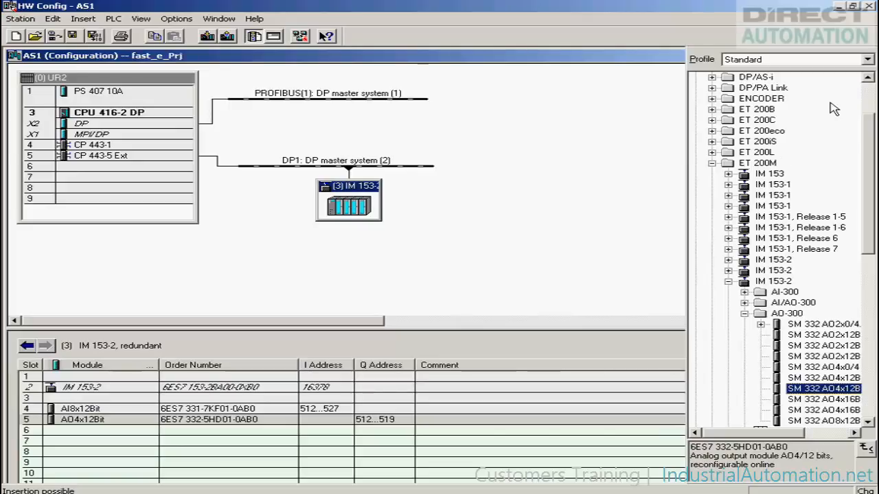
Step: Return the catalog to the PCS7_V60 profile and insert the SM 321 DI16xDC24V, Interrupt module 6ES7 321-7BH00-0AB0 in slot 6 of the IM 153-2
click(868, 60)
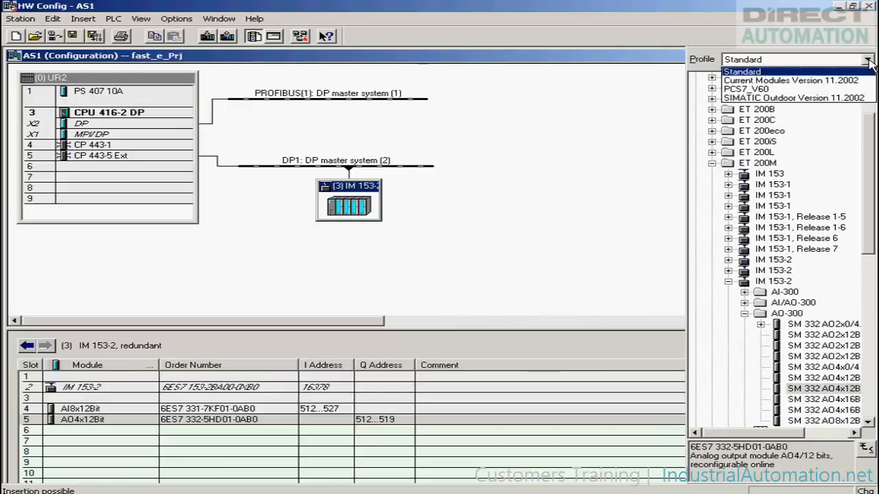
click(850, 90)
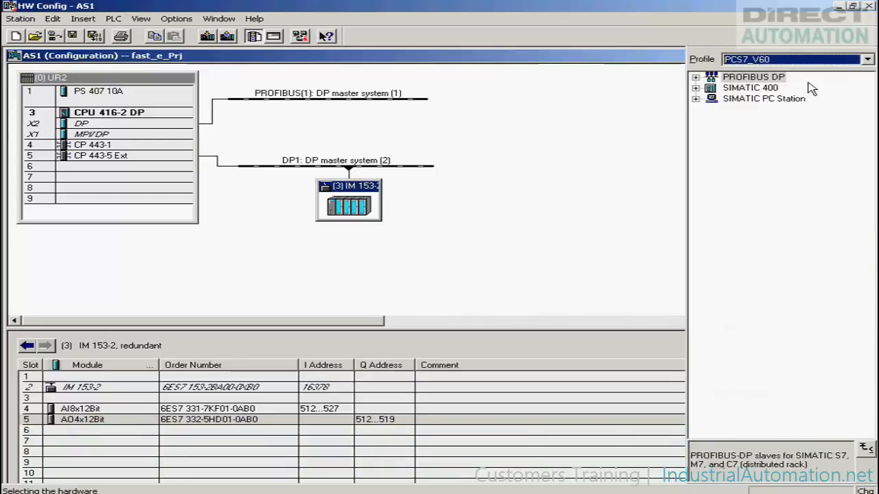
click(695, 78)
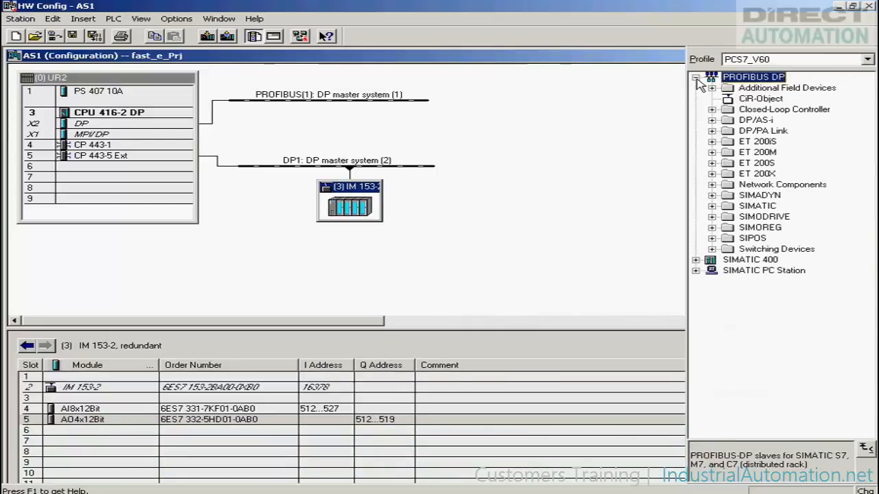
click(712, 152)
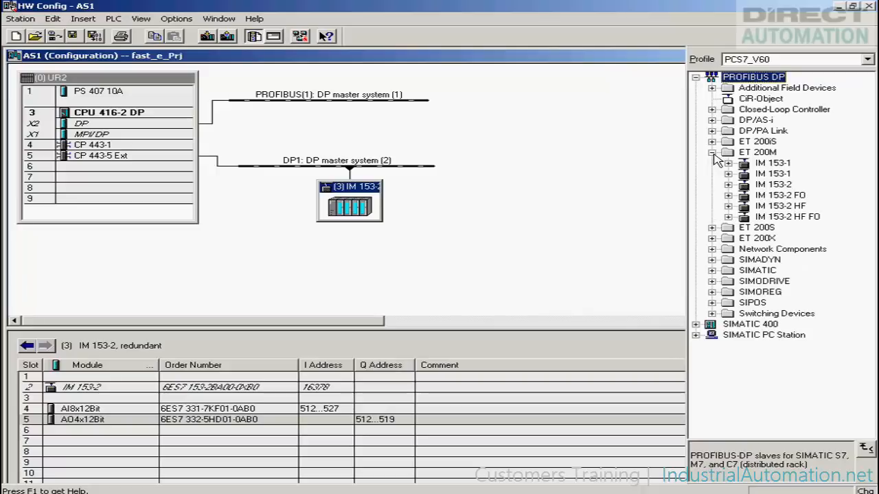
click(728, 206)
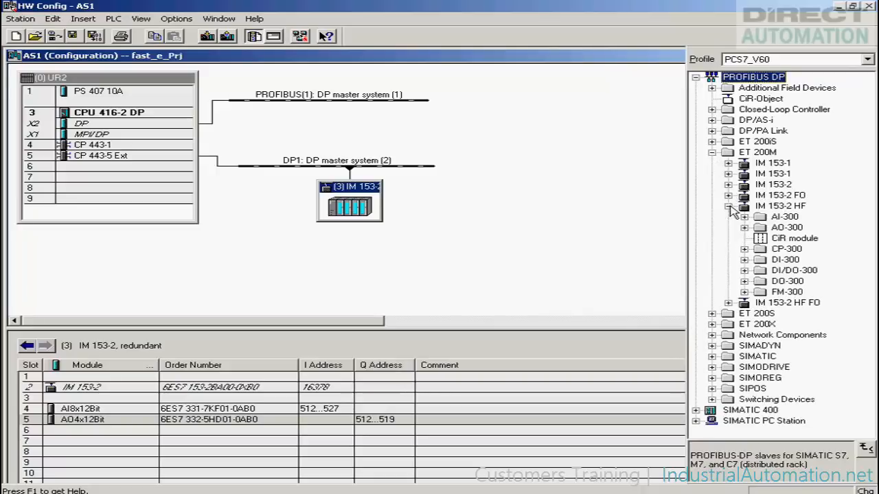
click(744, 260)
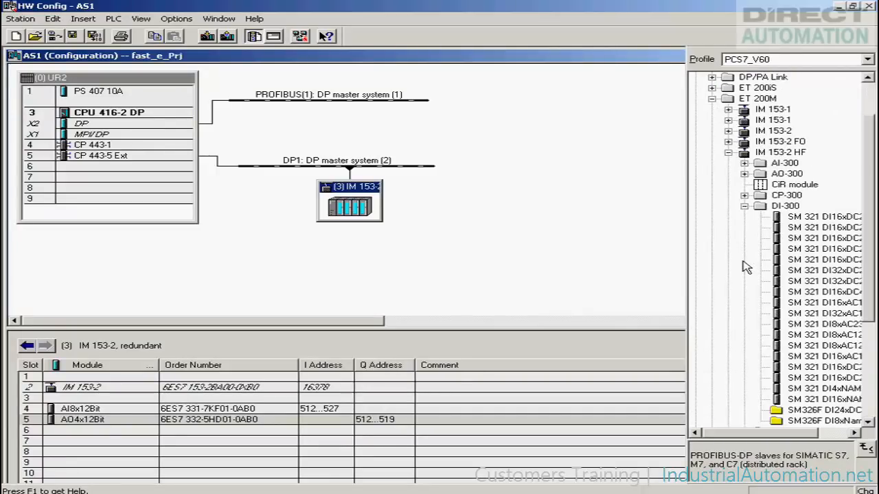
drag(820, 367, 576, 436)
Step: Insert the SM 322 DO8xDC24V/0.5A digital output module 6ES7 322-8BF00-0AB0 in slot 7 of the IM 153-2
click(744, 206)
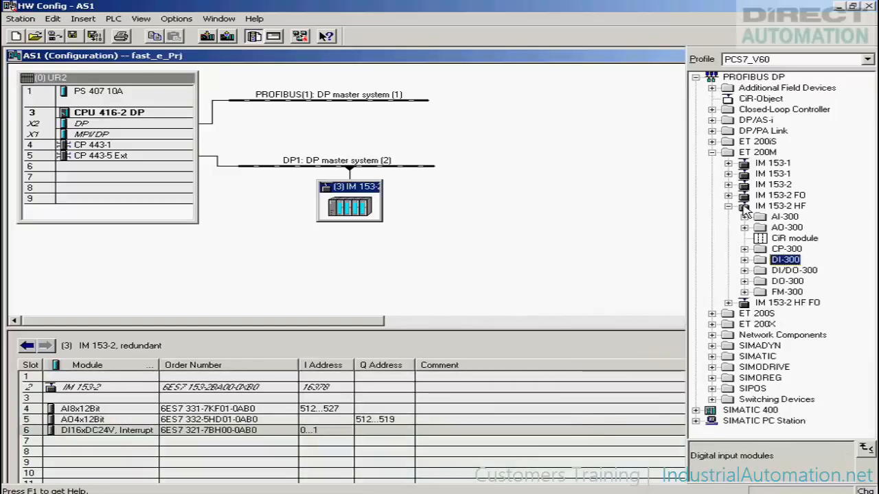
click(745, 281)
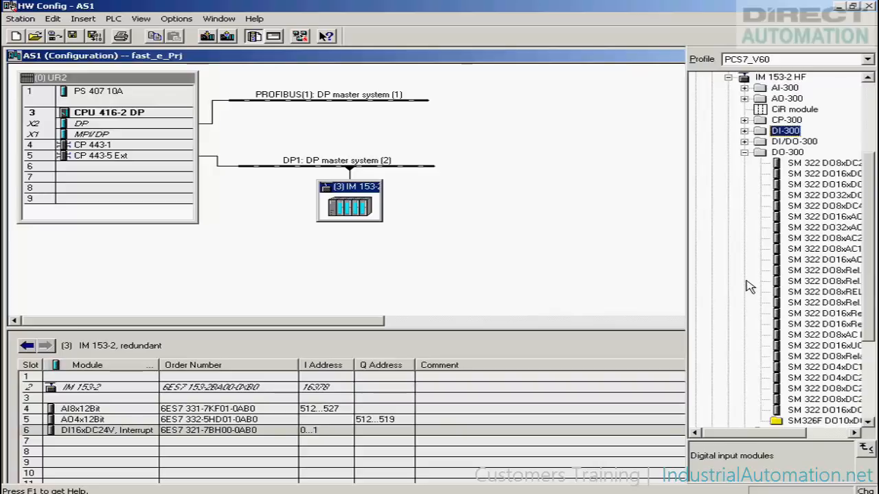
drag(802, 389, 626, 443)
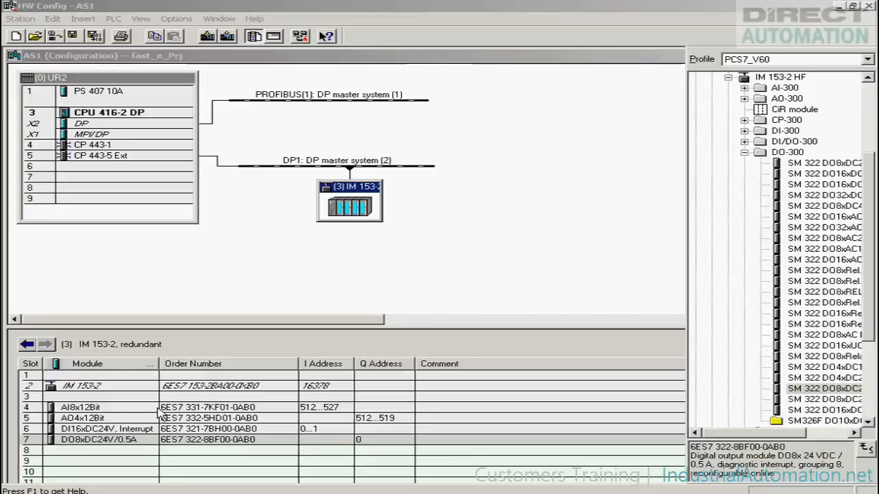
Step: In the AI8x12Bit module's symbols, name input word IW 512 PIDCTRL1-PV_IN and enter the same text as its comment
right_click(159, 407)
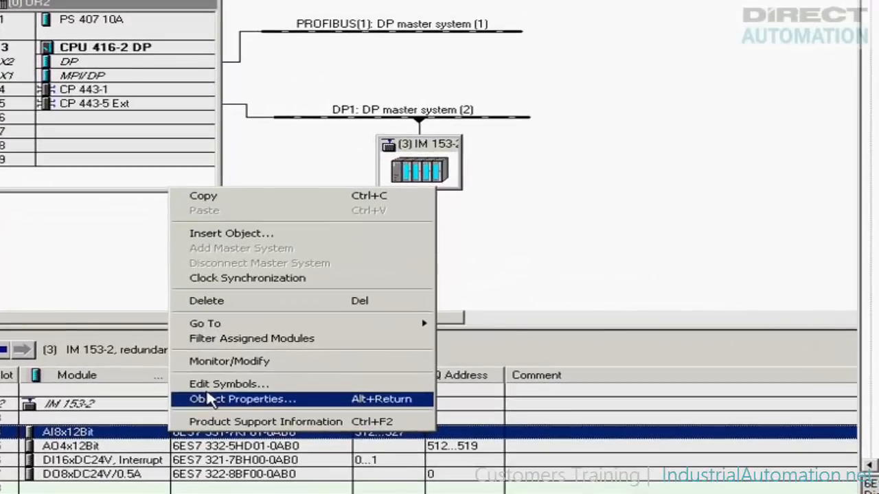
click(211, 382)
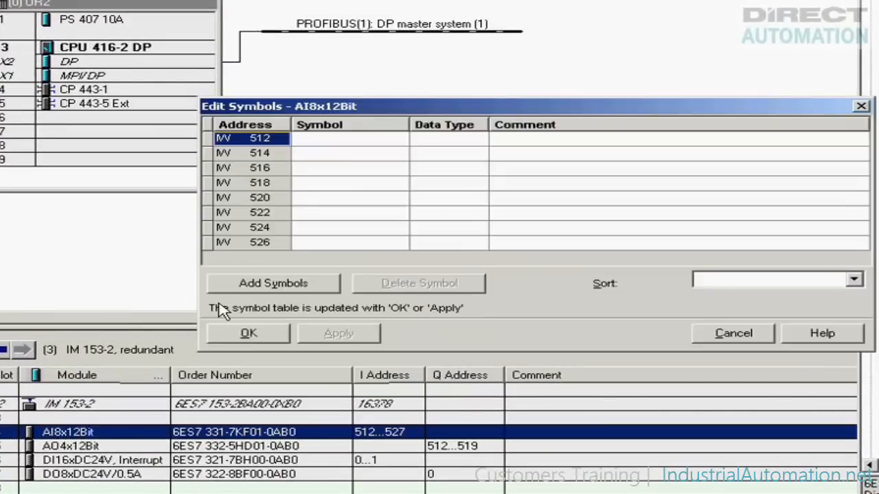
click(348, 138)
text(PIDC)
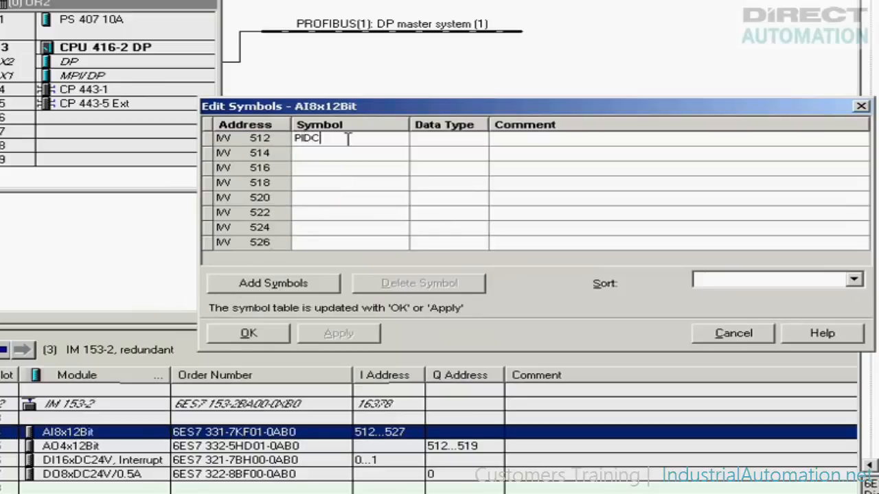
text(TRL1_PV_IN)
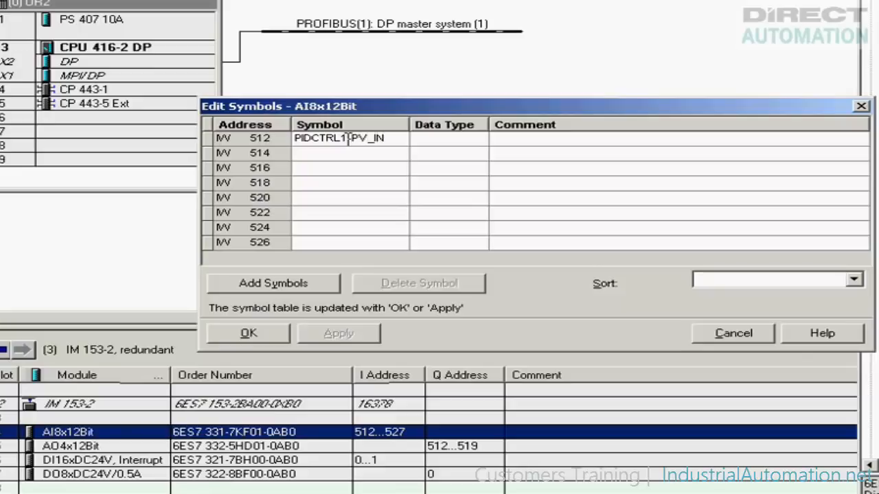
drag(388, 138, 293, 140)
key(ctrl+c)
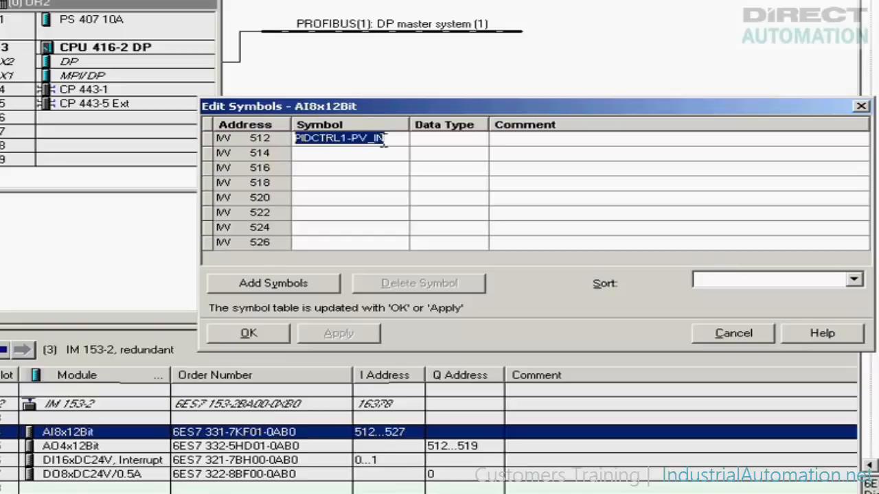
click(510, 139)
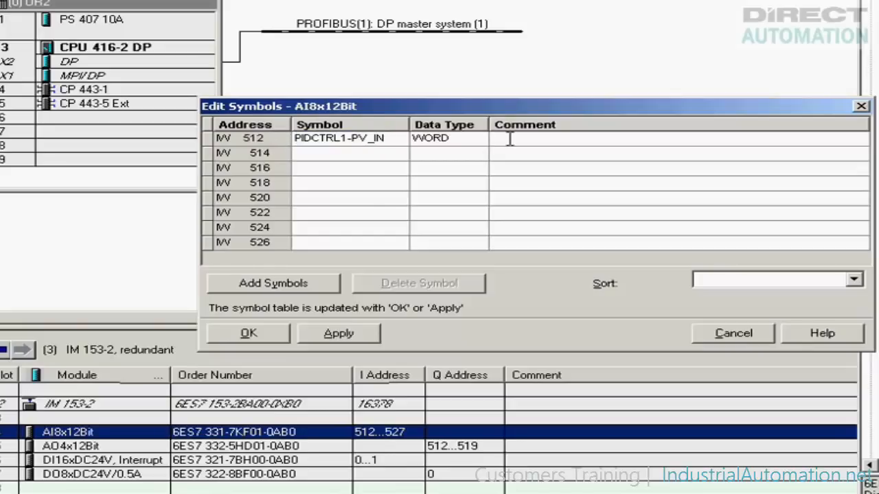
key(ctrl+v)
Step: Assign the symbol PIDCTRL2-PV_IN to input word IW 514 and repeat it as the comment
click(379, 154)
key(ctrl+v)
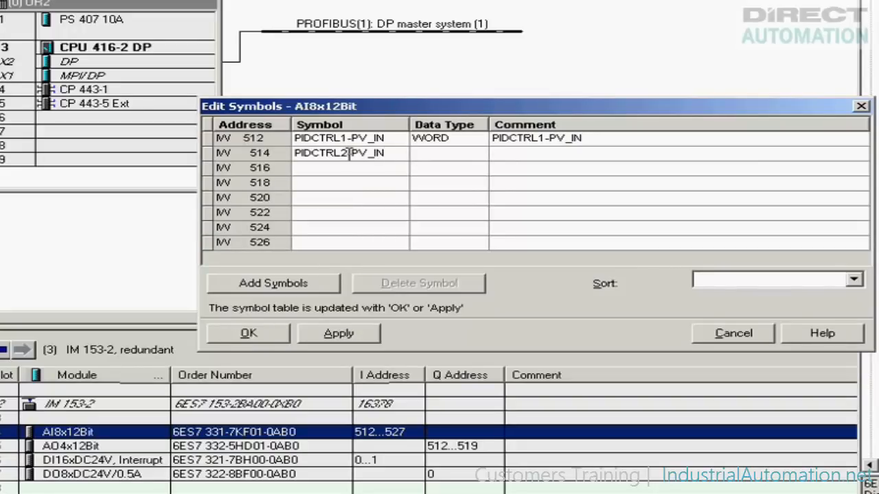
drag(390, 152, 293, 156)
key(ctrl+c)
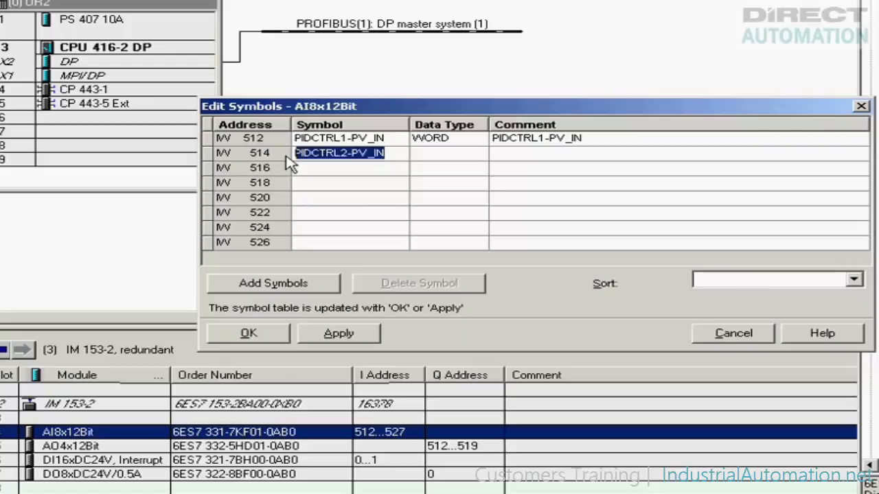
click(502, 153)
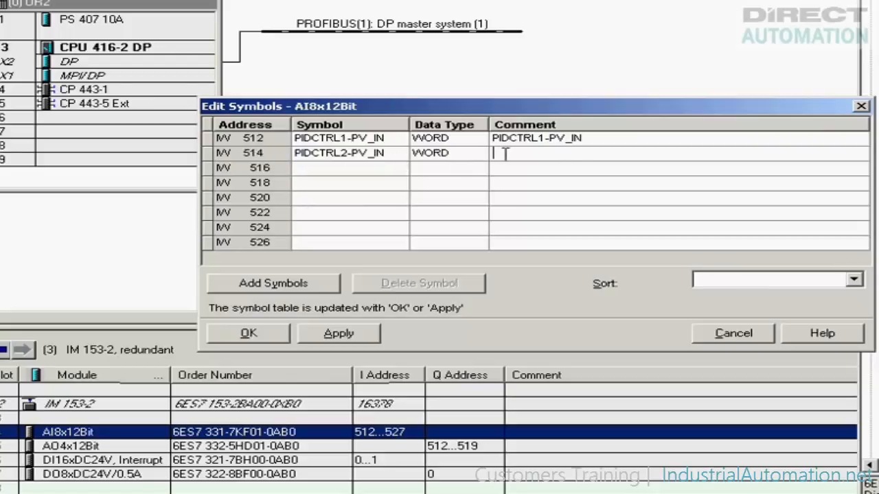
key(ctrl+v)
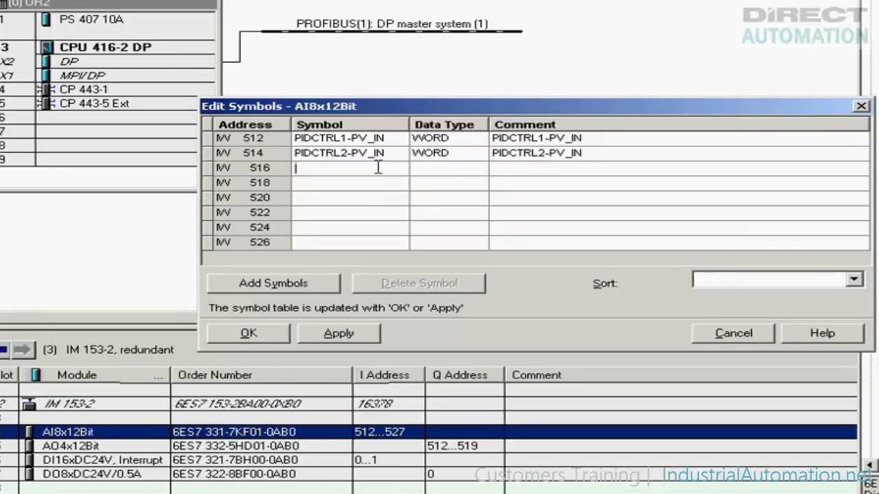
Step: Assign the symbol PIDCTRL1-LMNR_IN to input word IW 516 with an identical comment
text(PIDCTRL1-LMNR_IN)
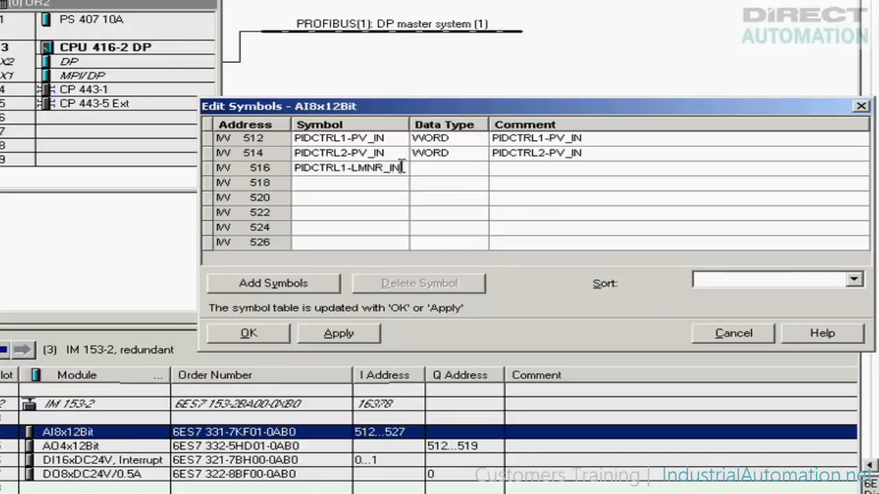
drag(405, 168, 296, 172)
key(ctrl+c)
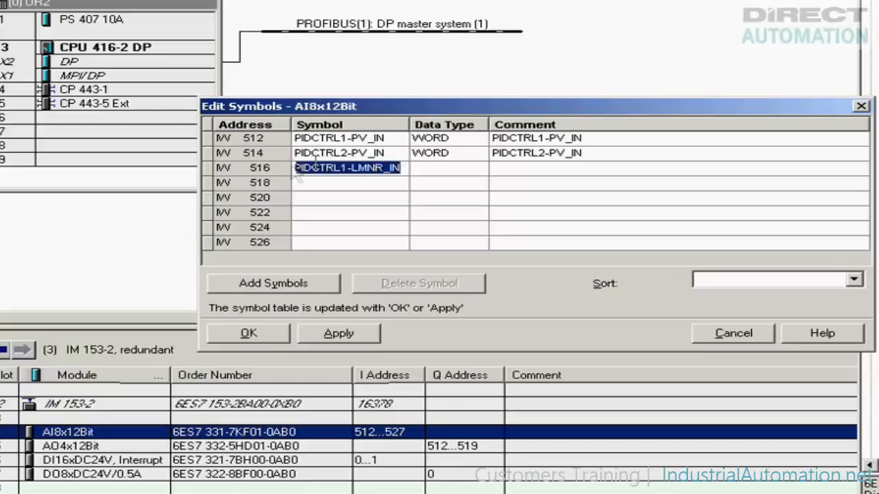
click(500, 171)
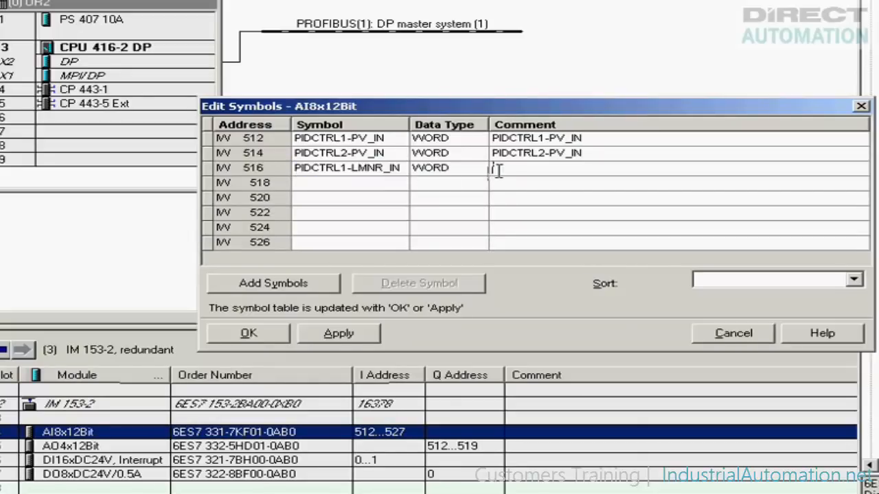
key(ctrl+v)
Step: Assign the symbol and comment PIDCTRL2-LMNR_IN to input word IW 518, and save the AI8x12Bit symbols
click(386, 183)
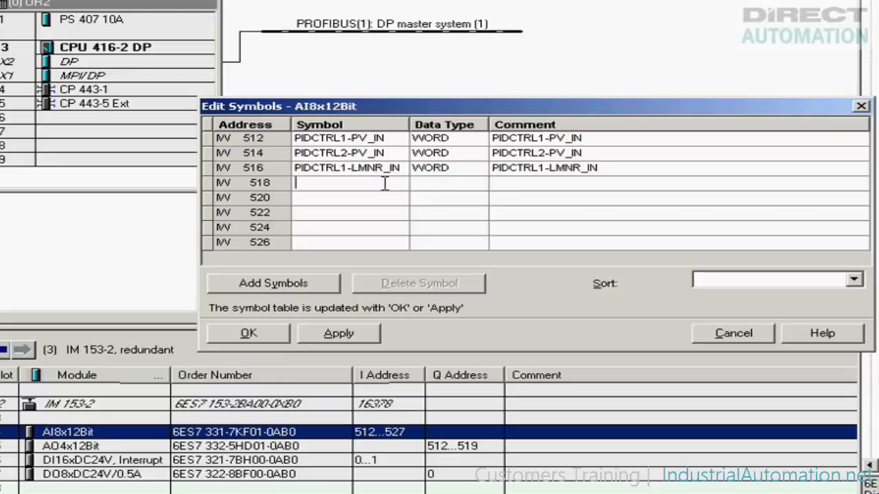
key(ctrl+v)
click(348, 183)
key(BackSpace)
text(2)
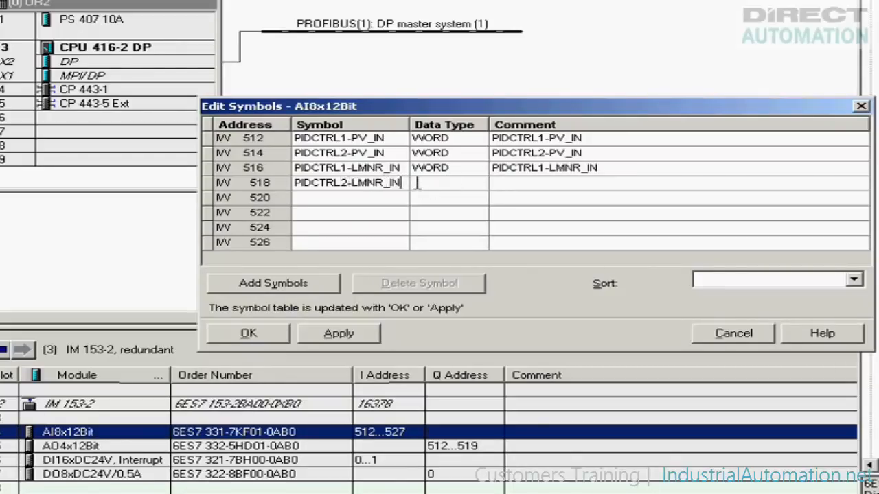
click(512, 190)
key(ctrl+v)
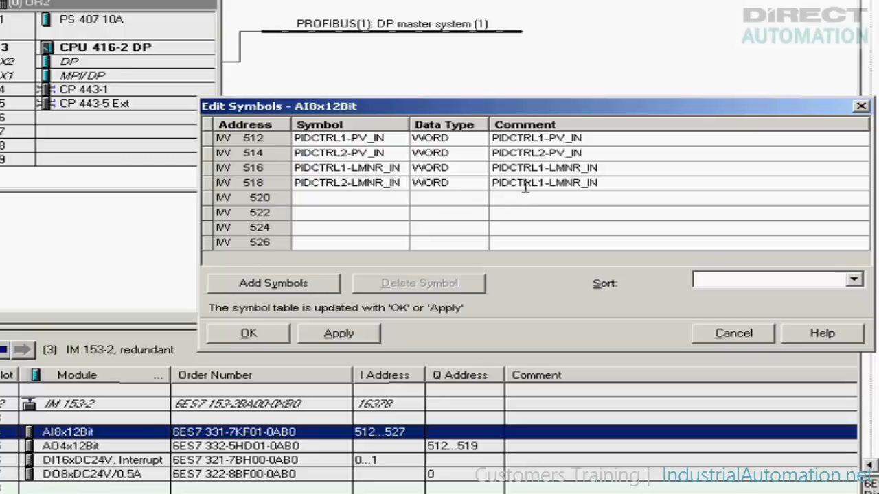
click(544, 182)
key(BackSpace)
text(2)
click(249, 335)
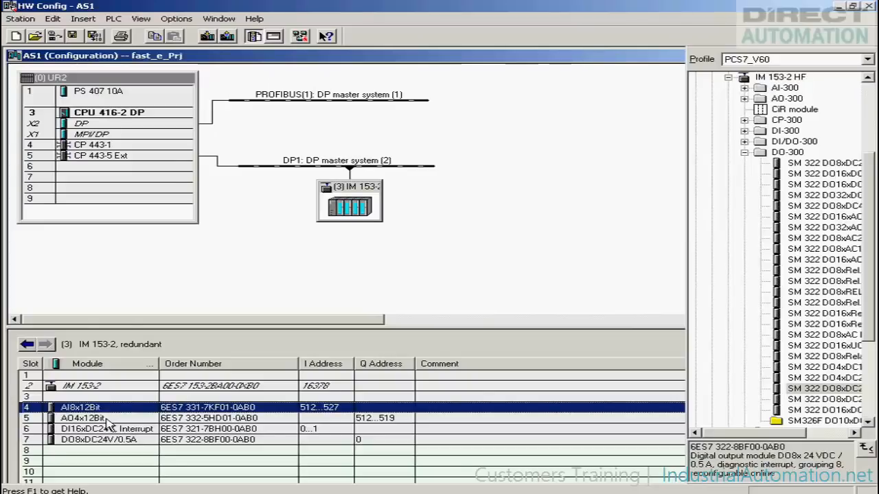
Step: In the AO4x12Bit module's symbols, name output word QW 512 PIDCTRL1-OUT and give it the same comment
right_click(108, 424)
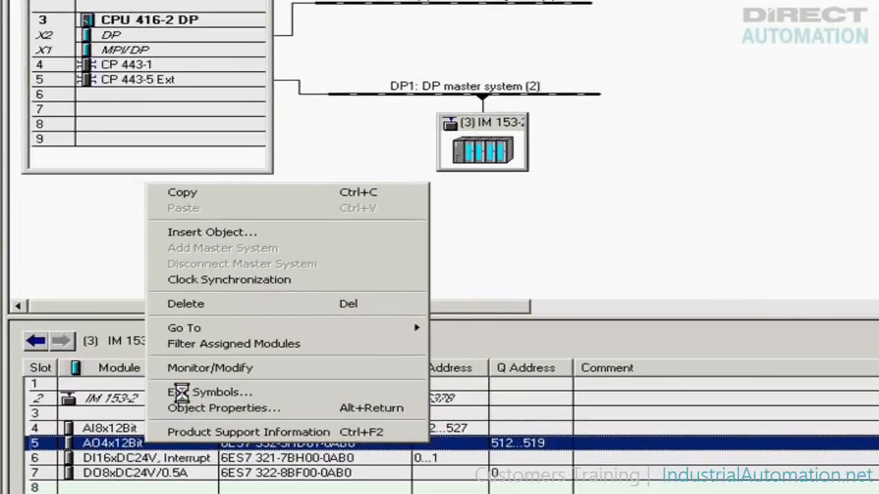
click(180, 392)
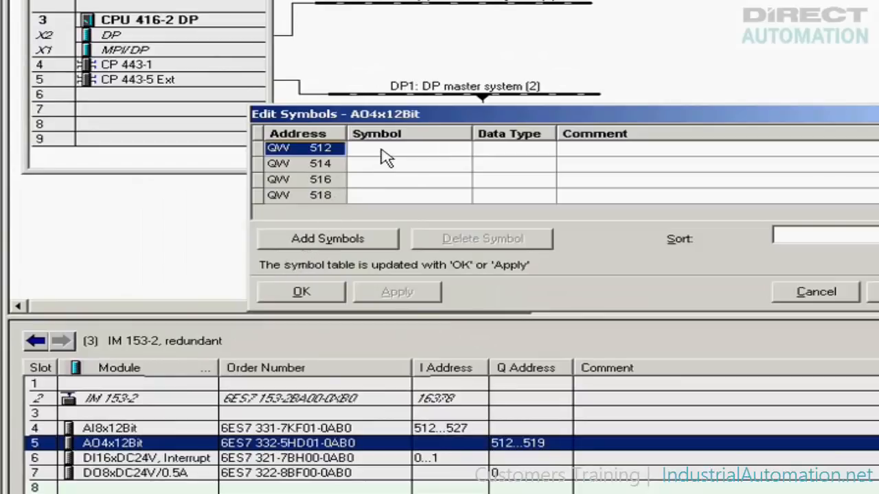
click(357, 148)
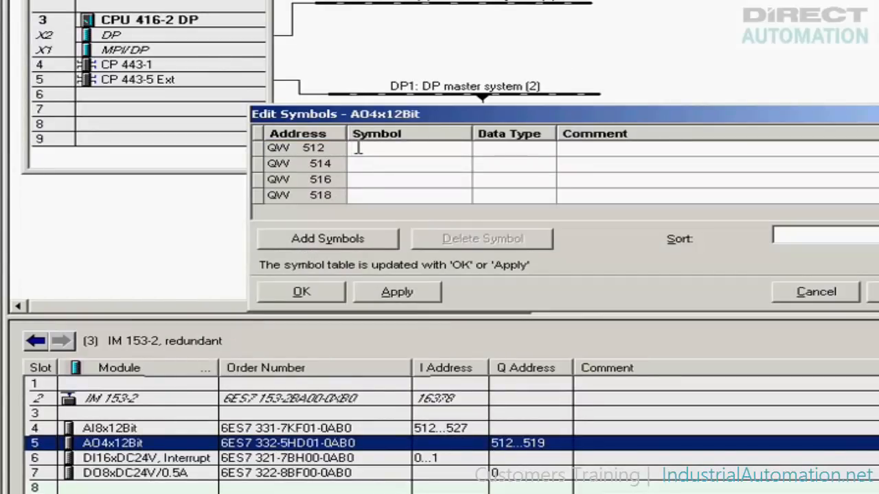
text(P_DCTRL1-OUT)
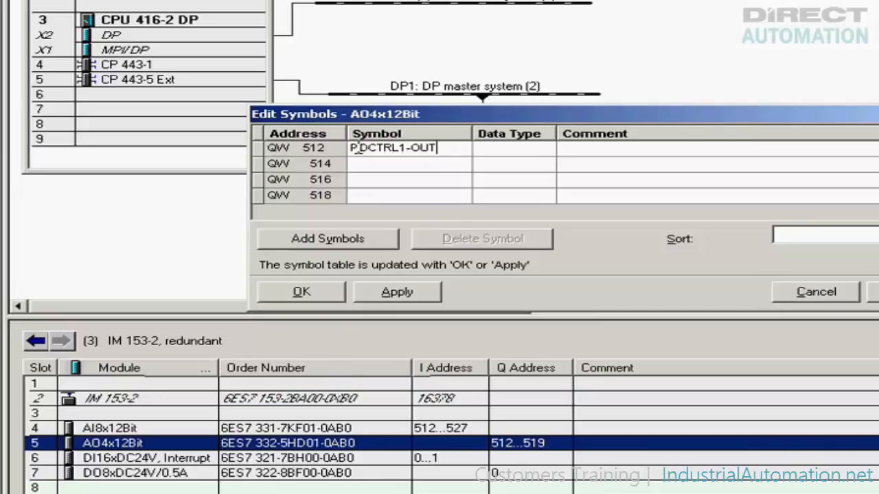
drag(437, 148, 345, 158)
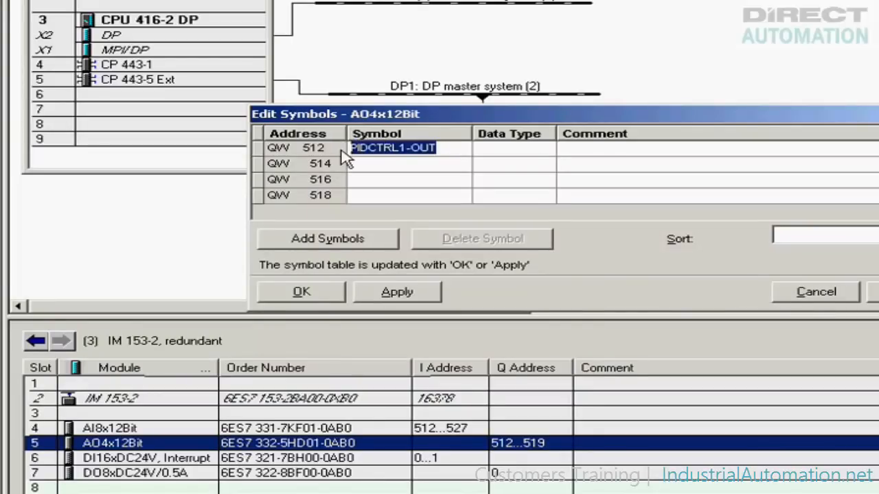
click(569, 164)
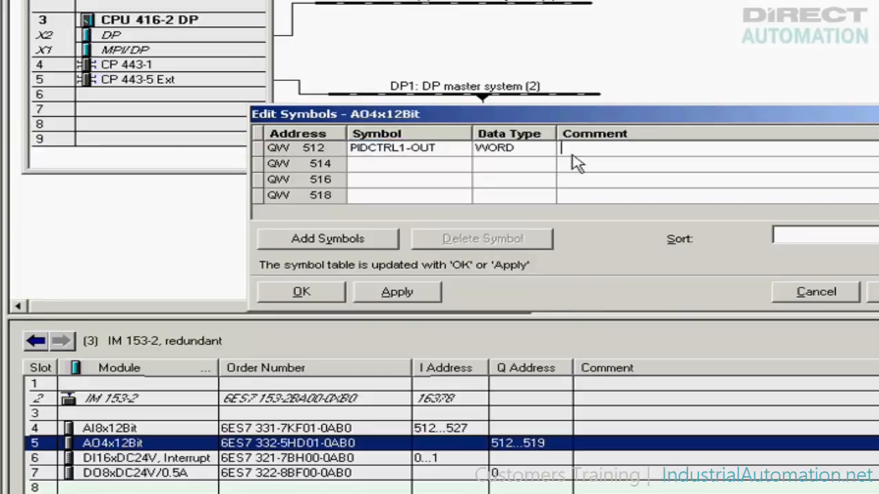
text(PIDCTRL1-OUT)
Step: Assign the symbol and comment PIDCTRL2-OUT to output word QW 514, and save the AO4x12Bit symbols
click(461, 167)
text(PIDCTRL1-OUT)
click(406, 163)
key(BackSpace)
text(2)
click(579, 170)
text(PIDCTRL1-OUT)
click(617, 164)
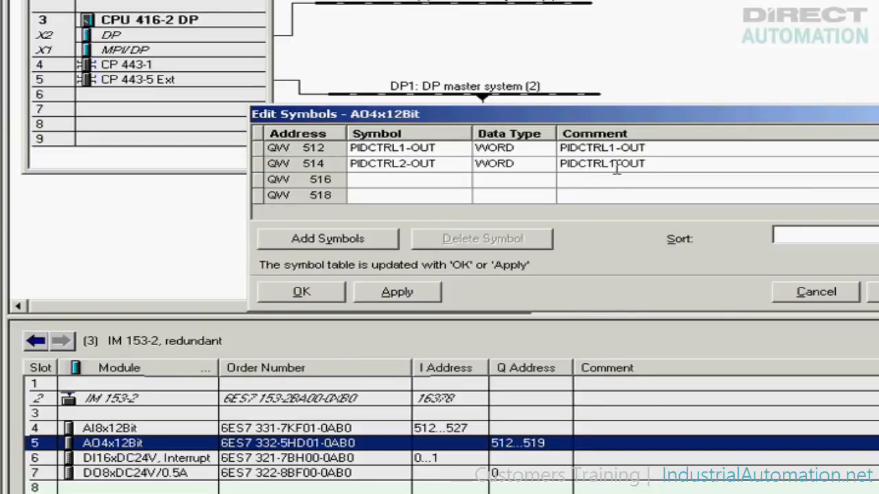
key(BackSpace)
text(2)
click(302, 292)
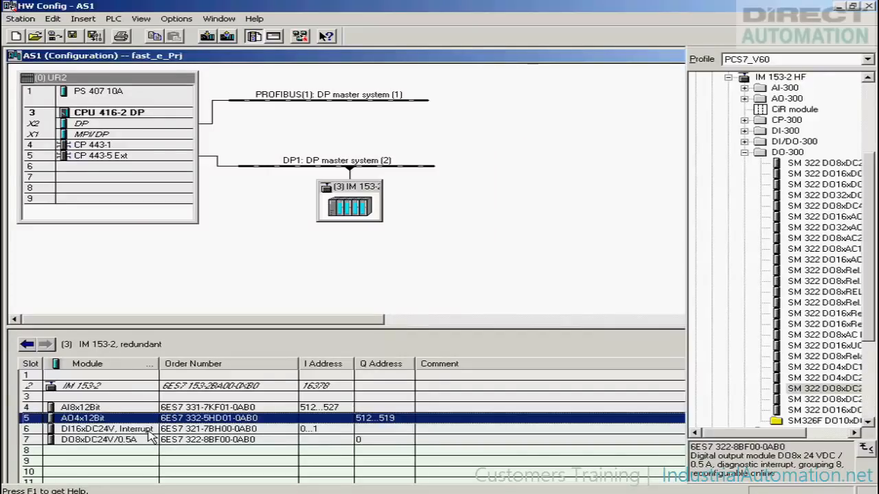
Step: In the DI16xDC24V module's symbols, name input I 0.0 MOTOR1-FB_ON and copy the name into its comment
right_click(152, 432)
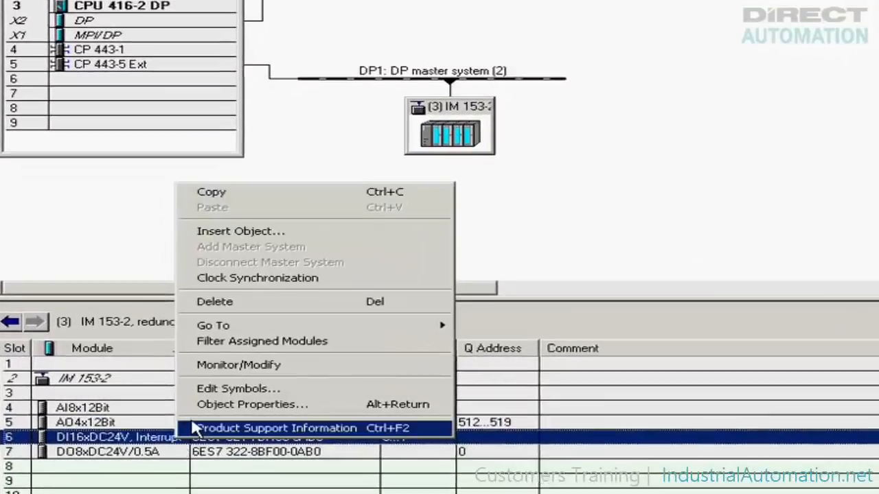
click(192, 392)
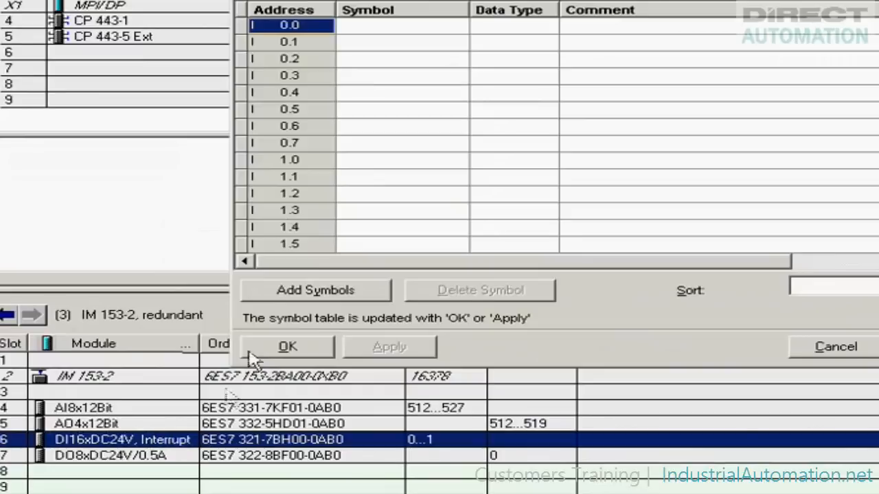
click(413, 28)
text(MOTOR1-FB_ON)
drag(445, 25, 333, 34)
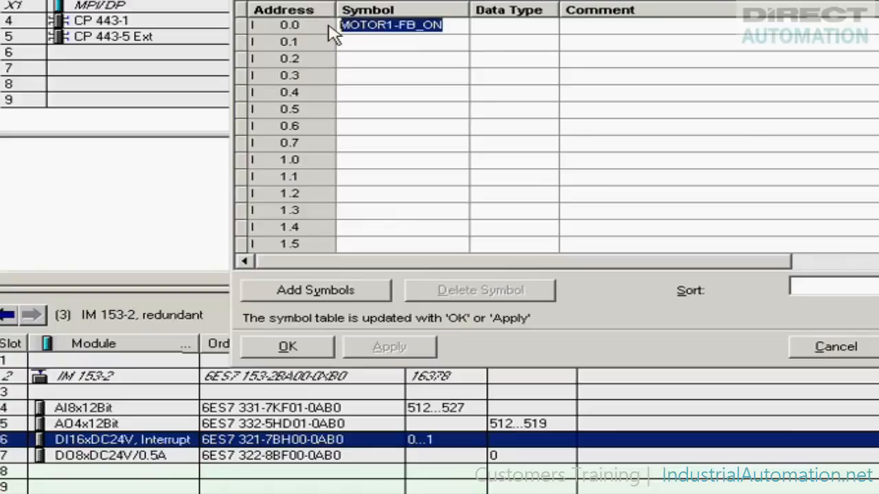
key(ctrl+c)
click(579, 28)
key(ctrl+v)
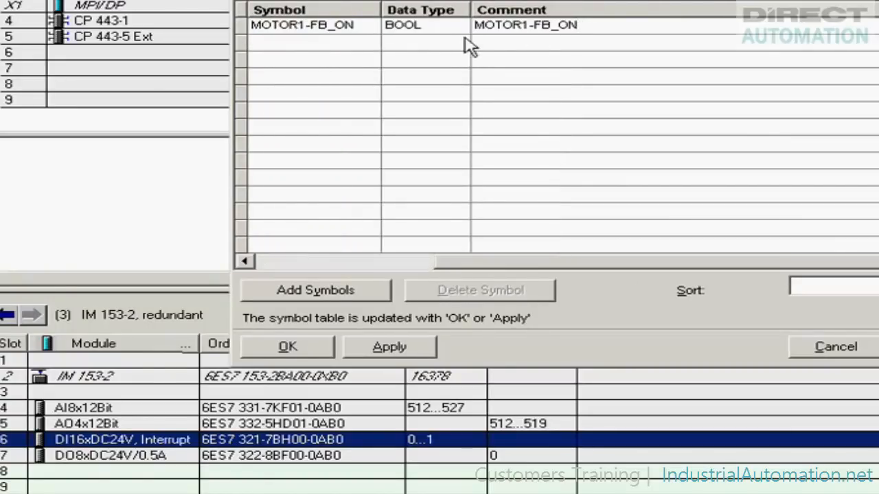
Step: Assign the symbol and comment MOTOR2-FB_ON to digital input I 0.1
click(350, 40)
key(ctrl+v)
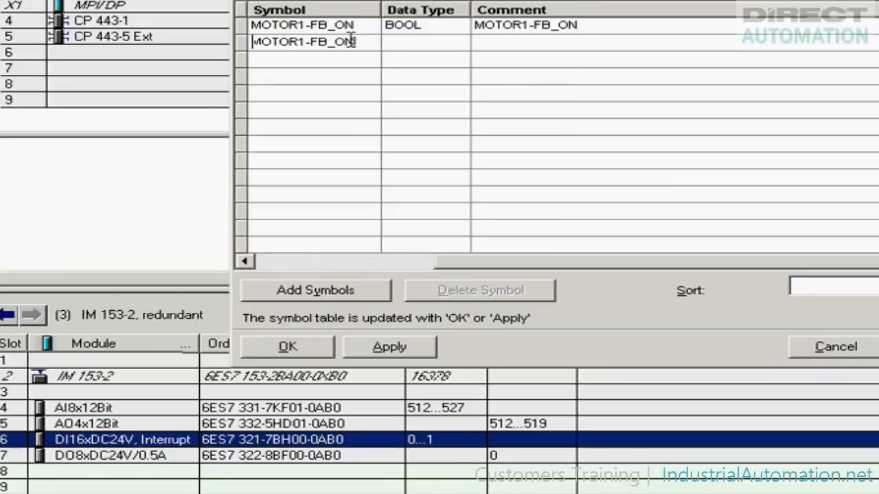
click(306, 41)
key(BackSpace)
text(2)
click(484, 42)
key(ctrl+v)
click(526, 42)
key(BackSpace)
text(2)
Step: Assign the symbol and comment VALVE1-FB_OPEN to digital input I 0.2
click(348, 58)
text(VALVE1-FB_ON)
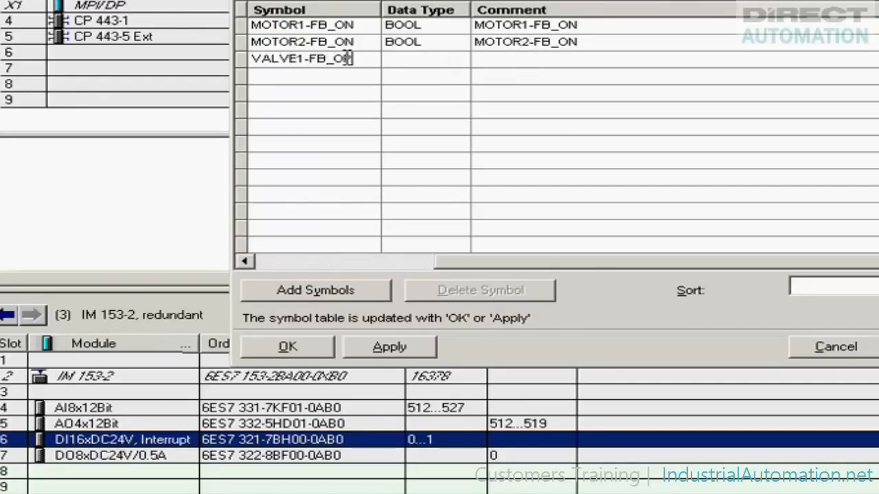
drag(371, 59, 239, 62)
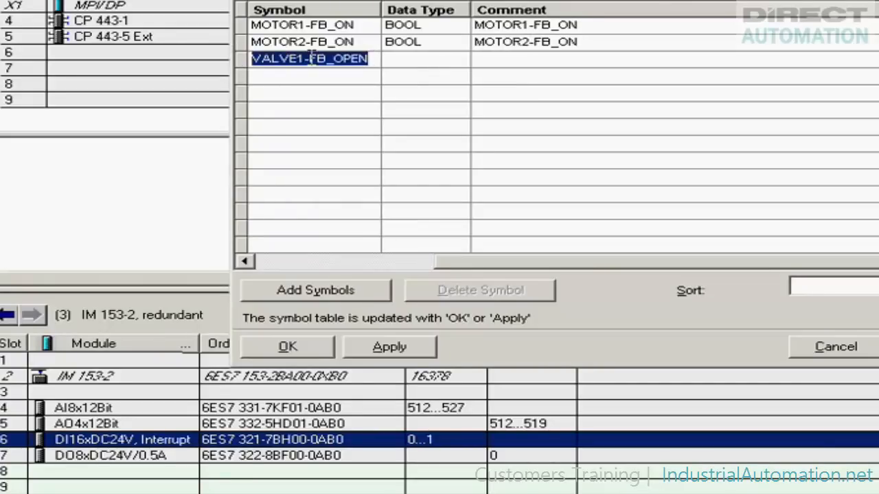
click(485, 59)
key(ctrl+v)
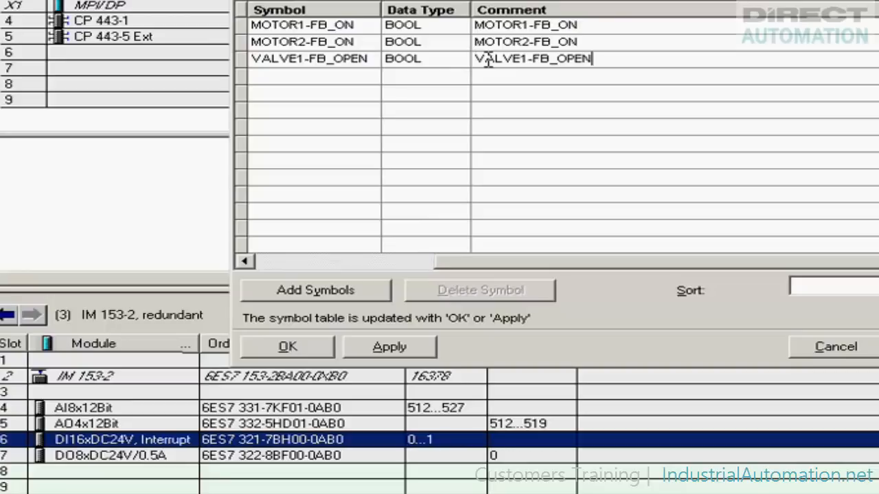
Step: Name digital input I 0.3 VALVE1-FB_CLSD and copy the name into its comment
click(325, 73)
key(ctrl+v)
key(BackSpace)
key(BackSpace)
key(BackSpace)
text(CLSD)
drag(372, 75, 247, 75)
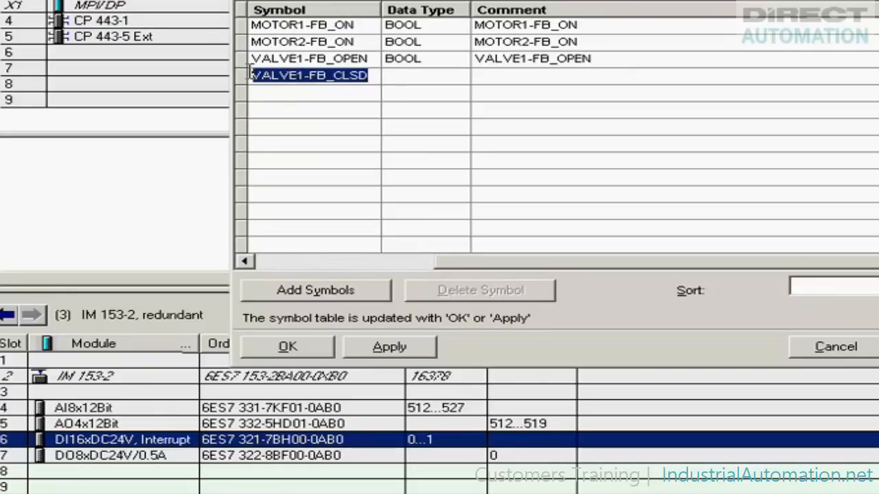
click(492, 78)
key(ctrl+v)
Step: Assign the symbol and comment VALVE2-FB_OPEN to digital input I 0.4
click(349, 96)
key(ctrl+v)
click(308, 93)
key(BackSpace)
text(2)
click(371, 93)
key(BackSpace)
key(BackSpace)
key(BackSpace)
key(BackSpace)
text(OPEN)
drag(370, 93, 250, 93)
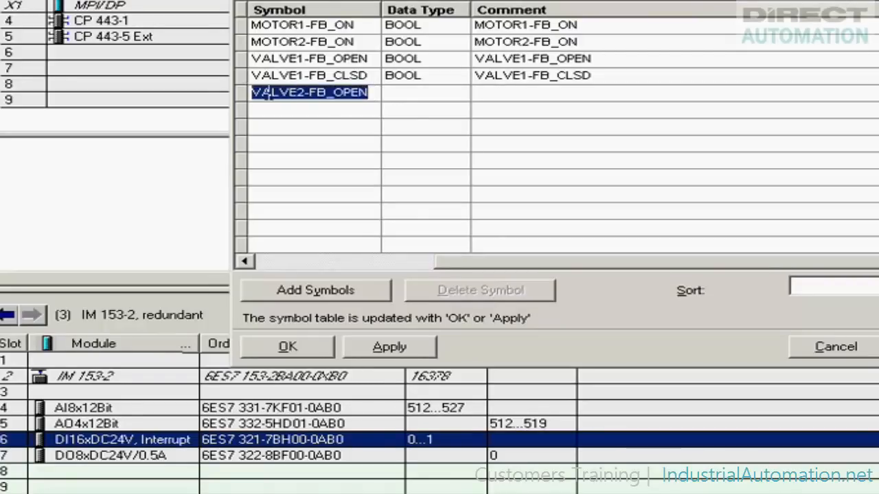
click(492, 94)
key(ctrl+v)
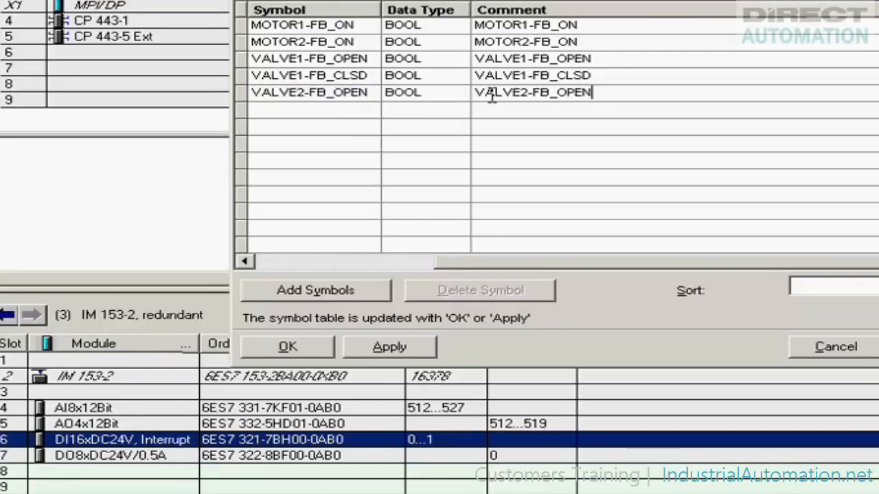
Step: Assign the symbol and comment VALVE2-FB_CLSD to digital input I 0.5, and save the DI16xDC24V symbols
click(356, 110)
key(ctrl+v)
key(BackSpace)
key(BackSpace)
key(BackSpace)
key(BackSpace)
text(CLSD)
drag(370, 109, 246, 110)
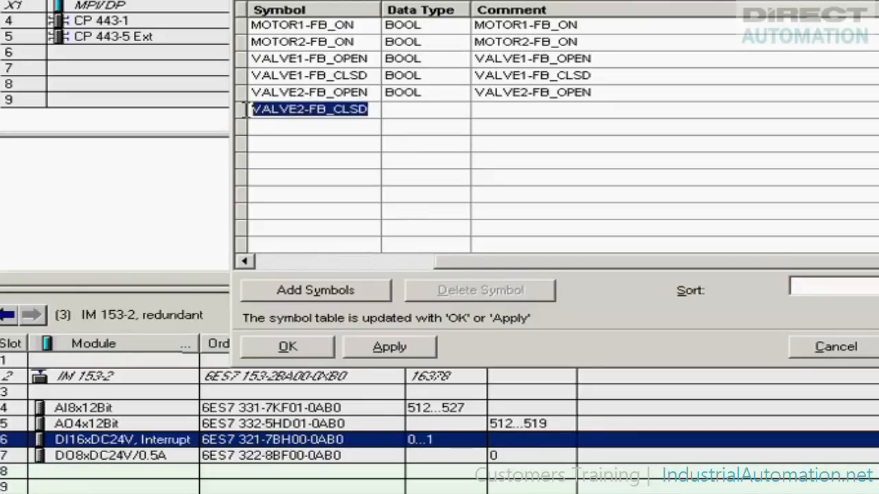
click(493, 115)
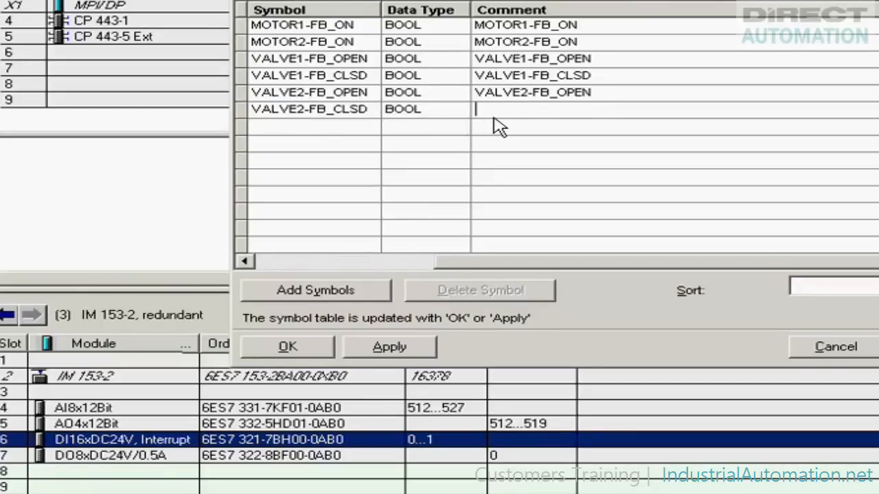
key(ctrl+v)
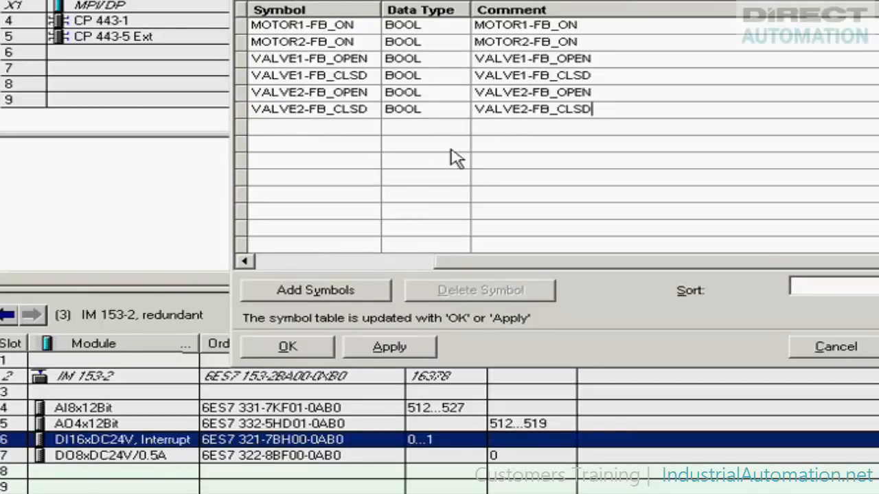
click(273, 349)
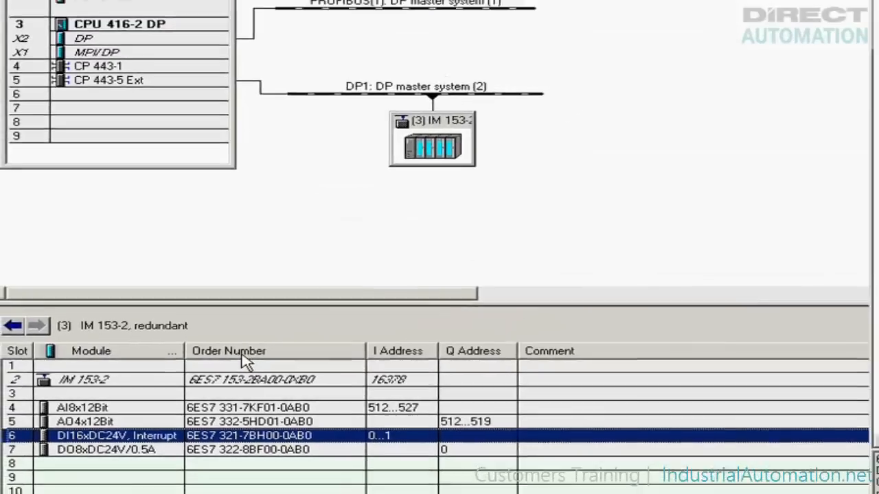
Step: In the DO8xDC24V/0.5A module's symbols, name output Q 0.0 MOTOR1-OUT and copy the name into its comment
drag(173, 421, 136, 443)
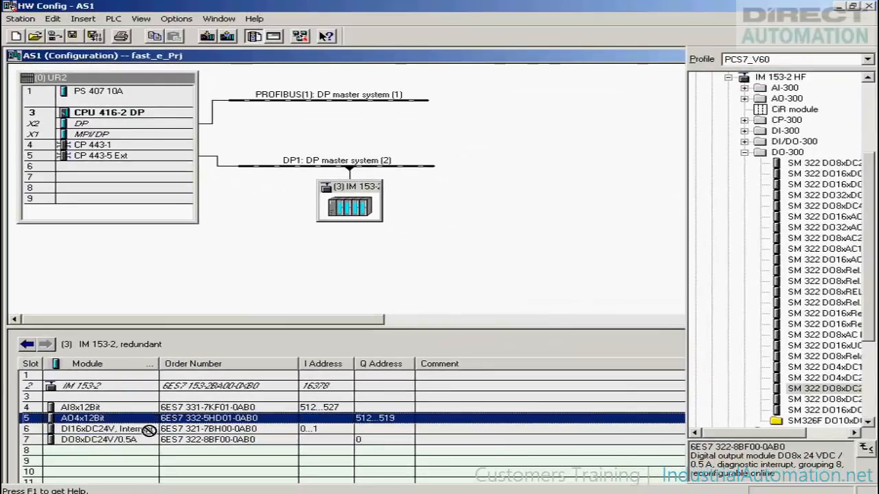
click(136, 444)
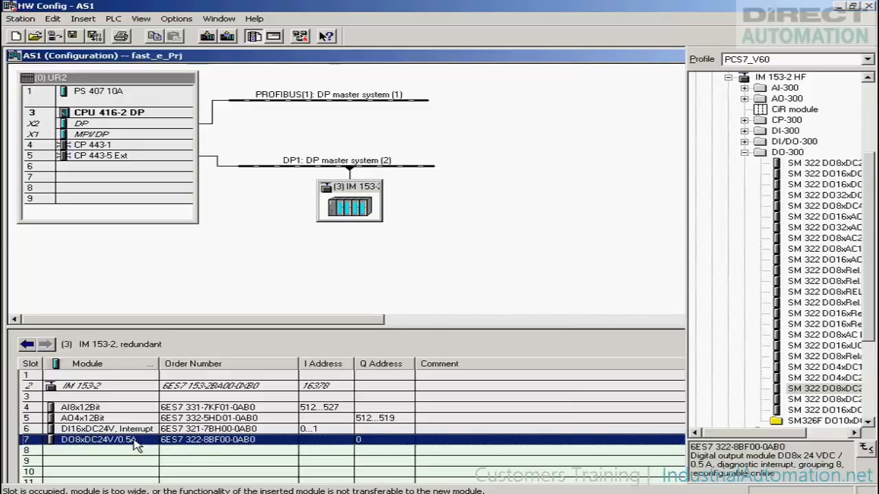
right_click(136, 445)
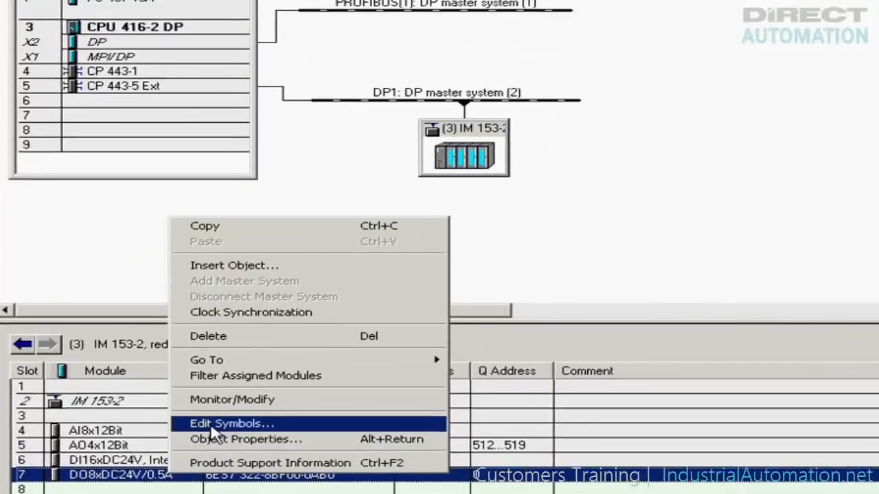
click(168, 403)
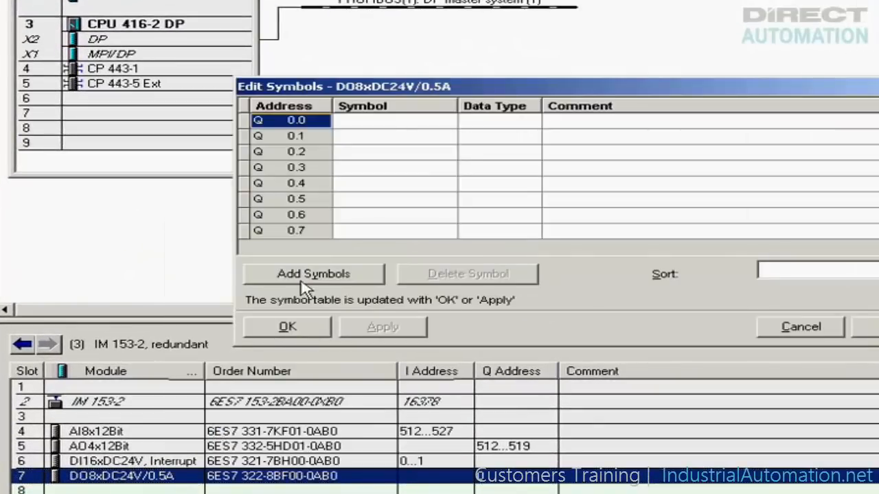
click(403, 118)
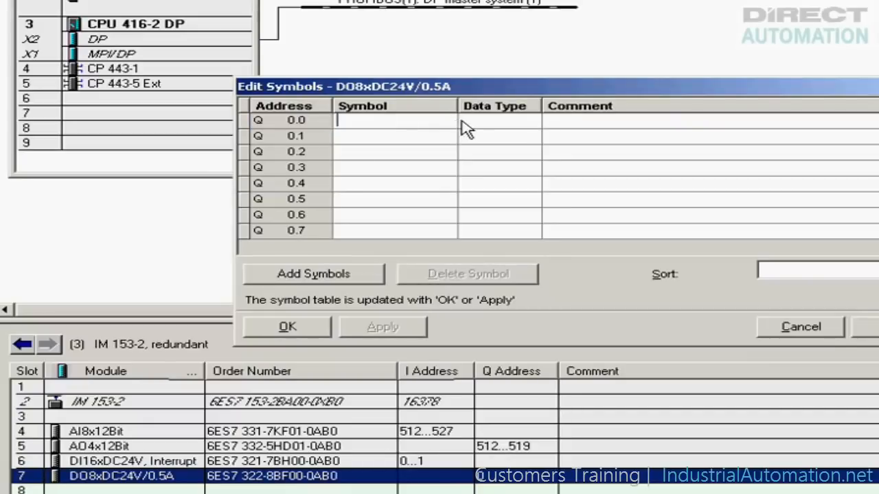
text(MOTOR1-OUT)
drag(426, 120, 317, 122)
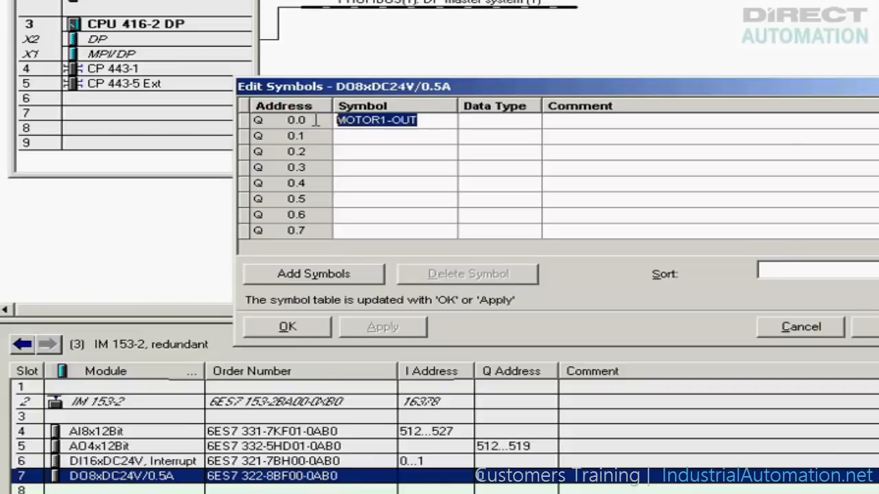
key(ctrl+c)
click(553, 121)
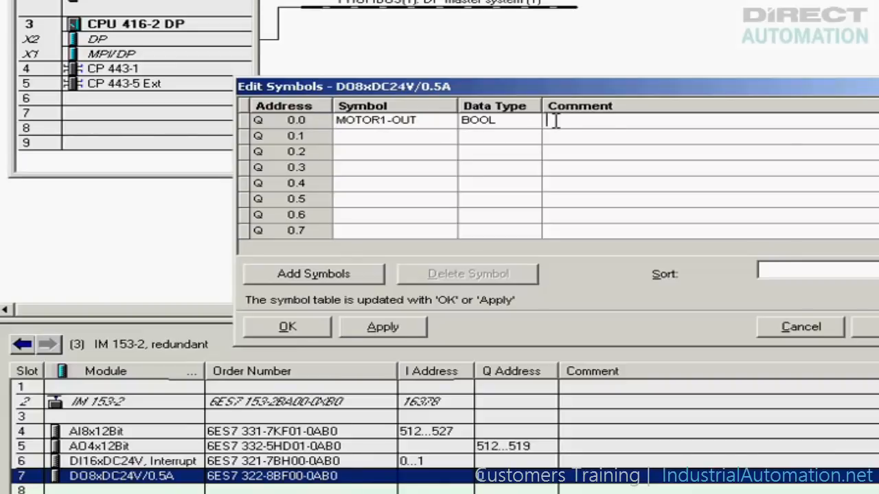
key(ctrl+v)
Step: Assign the symbol and comment MOTOR2-OUT to digital output Q 0.1
click(433, 135)
key(ctrl+v)
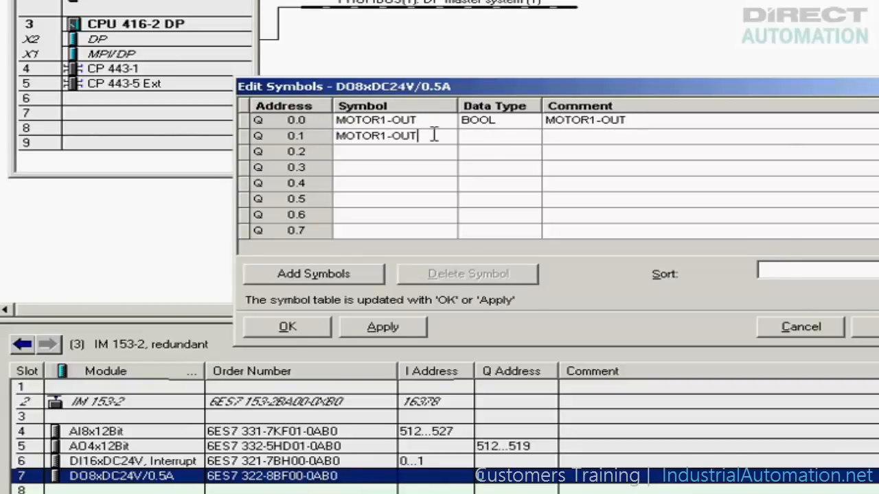
key(Left)
key(Left)
key(Left)
key(Left)
key(BackSpace)
text(2)
drag(420, 136, 344, 150)
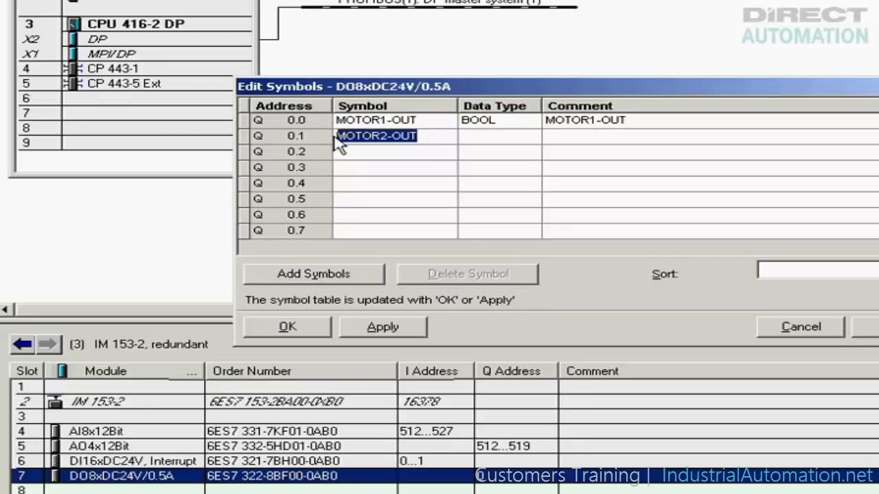
key(ctrl+c)
click(554, 136)
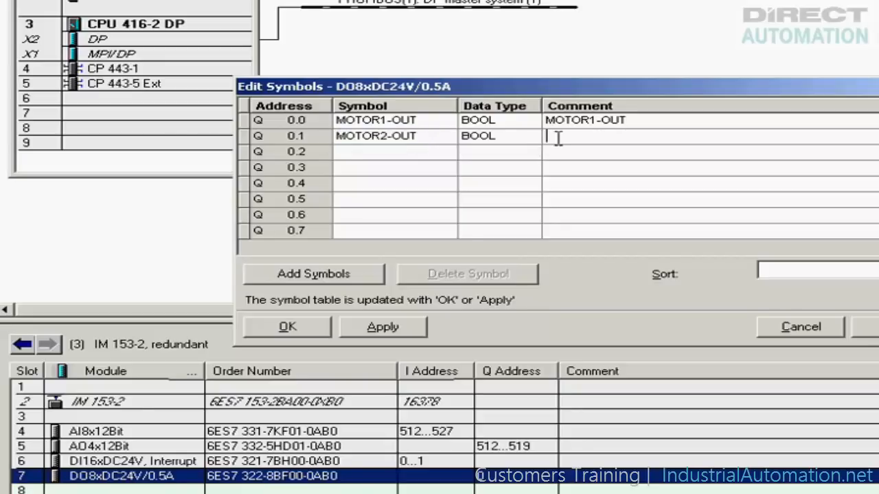
key(ctrl+v)
Step: Name digital output Q 0.2 VALVE1-OUT and give it the same comment
click(432, 151)
text(VALVE1-OUT)
drag(420, 151, 335, 150)
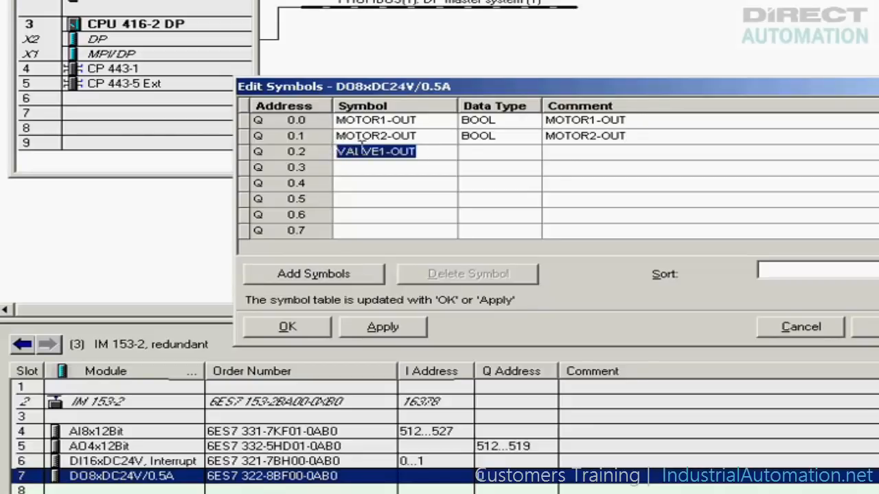
click(553, 153)
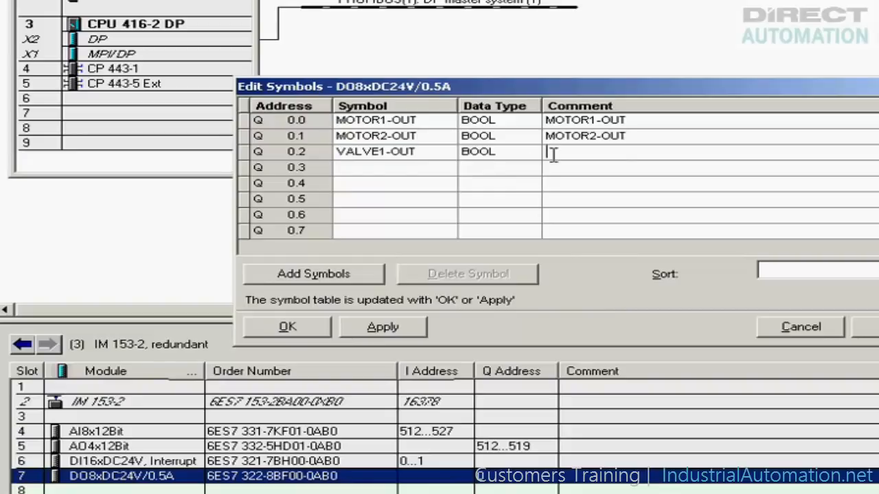
key(ctrl+v)
Step: Assign the symbol and comment VALVE2-OUT to digital output Q 0.3, and save the DO8xDC24V/0.5A symbols
click(424, 167)
key(ctrl+v)
click(386, 168)
key(BackSpace)
text(2)
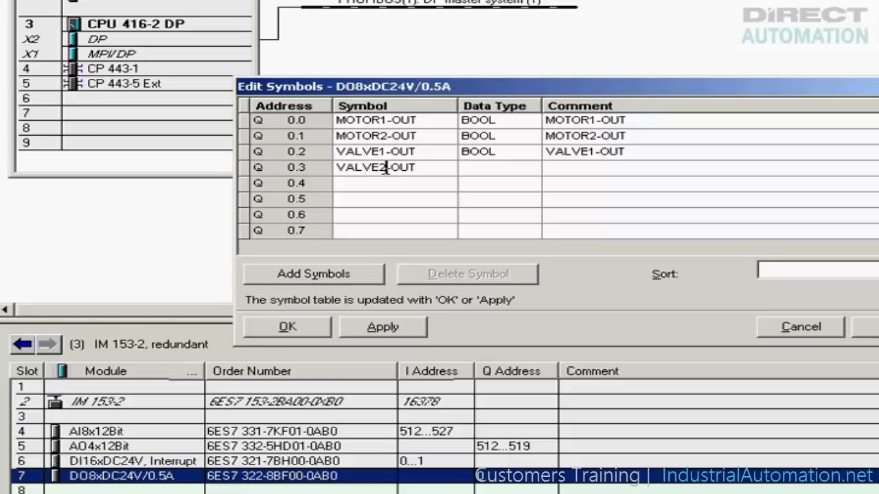
drag(416, 168, 331, 173)
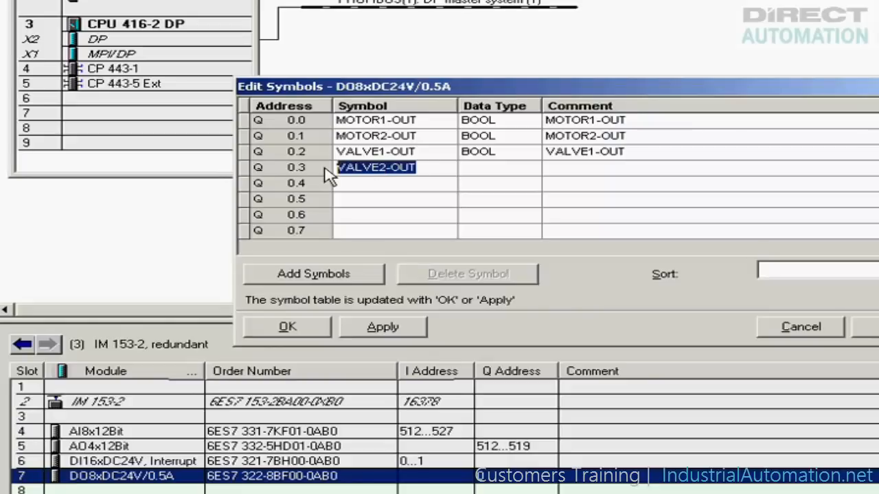
click(555, 171)
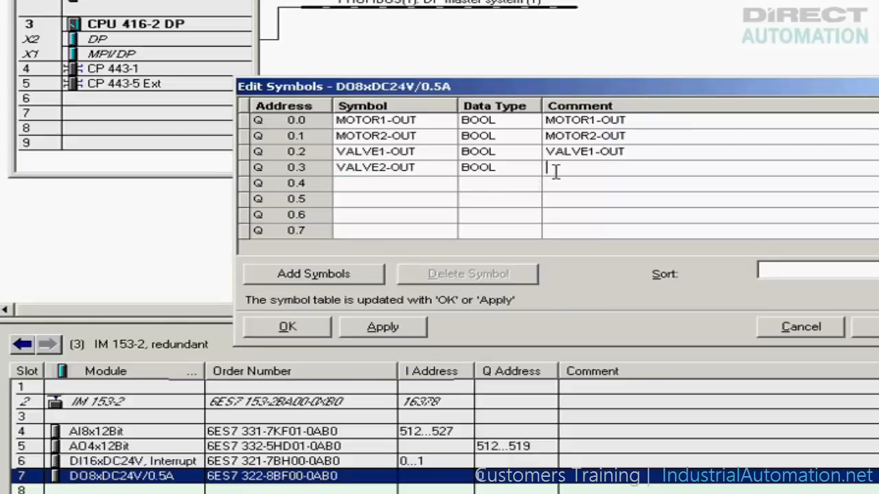
key(ctrl+v)
click(289, 328)
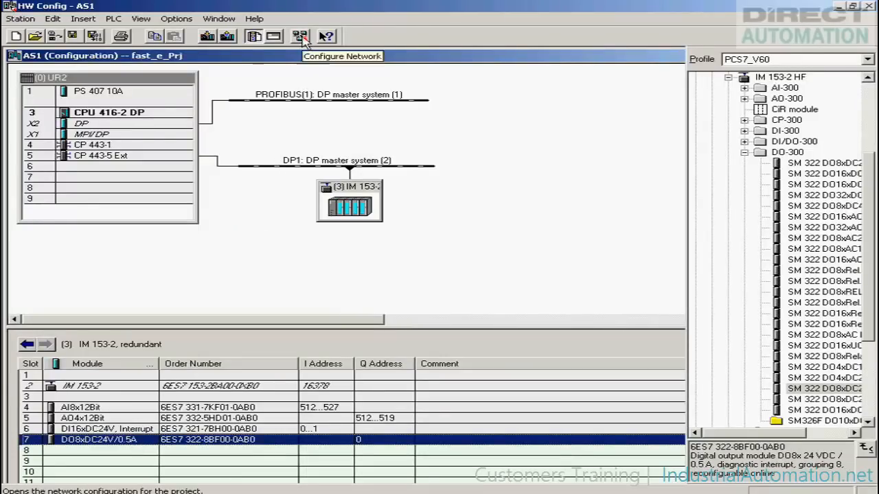
Step: In the network configuration, insert an S7 connection from KH1D690D's WinCC Application to AS1's CPU 416-2 DP
click(300, 36)
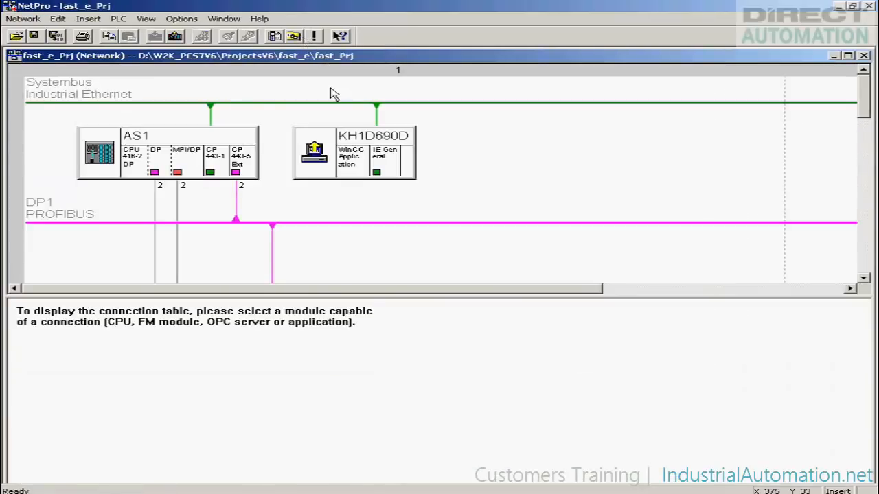
click(356, 162)
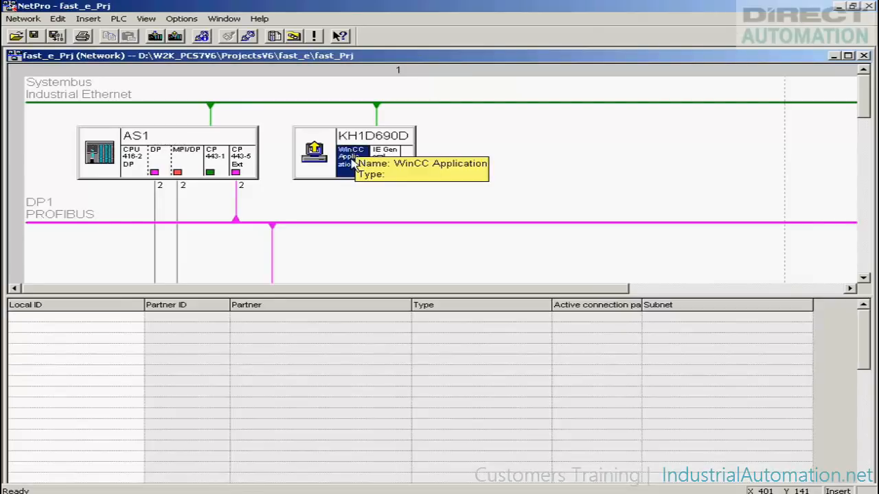
double_click(106, 323)
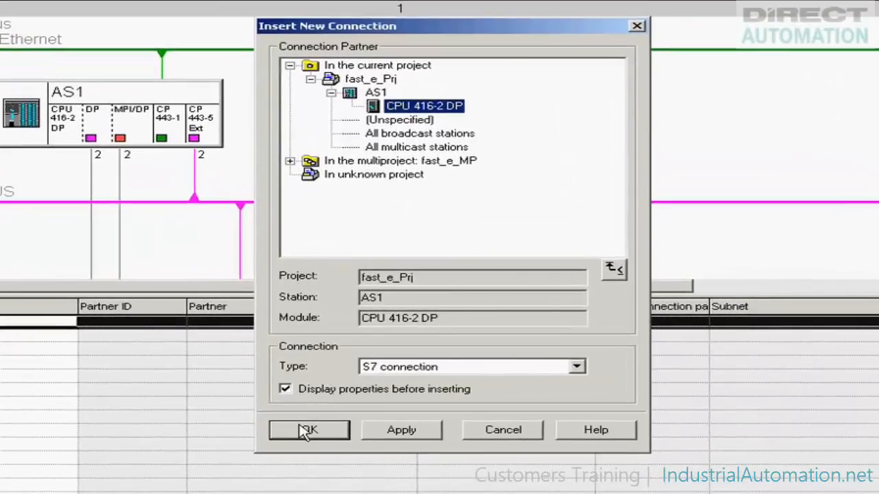
click(326, 402)
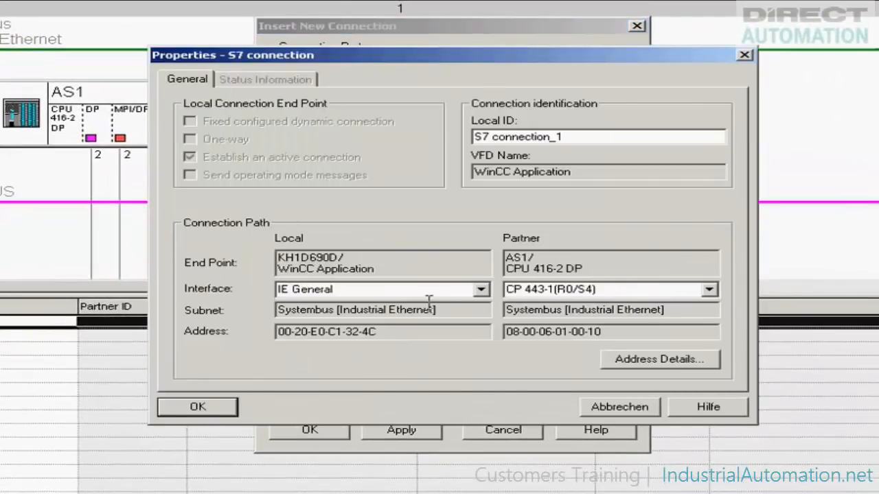
Step: Set the new S7 connection's local ID to OS1_AS1 and confirm its properties
drag(559, 136, 464, 136)
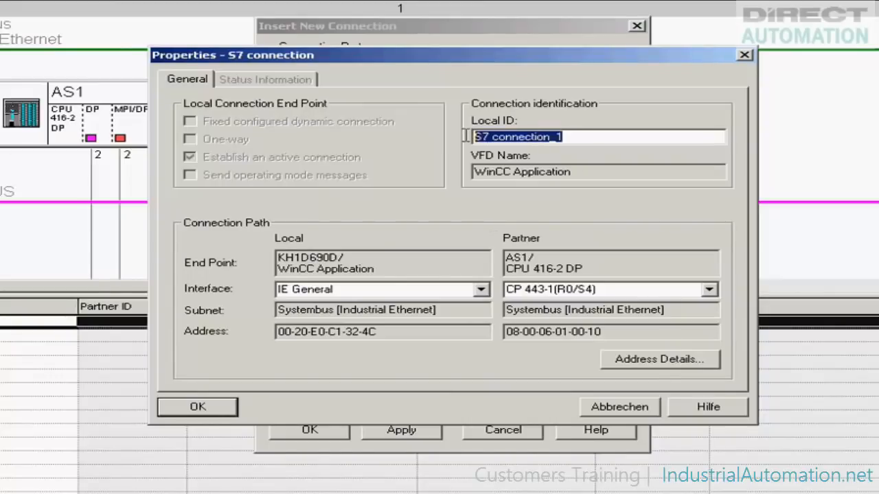
text(OS1_A)
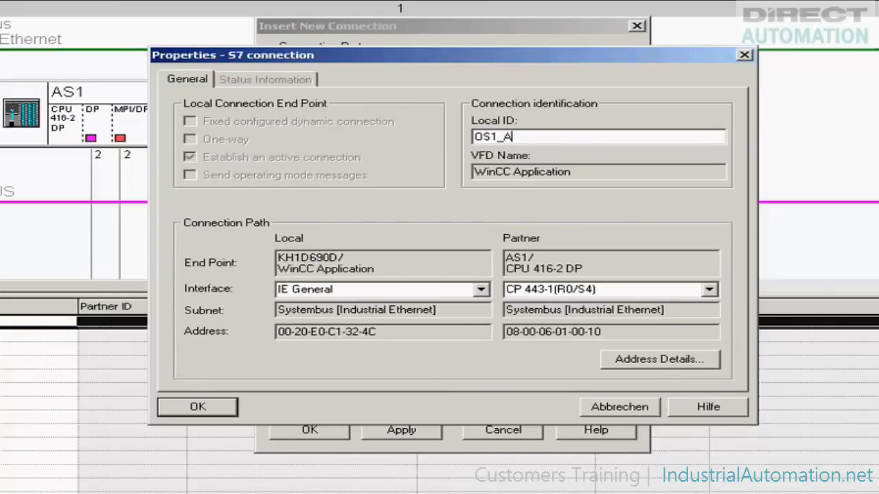
text(S1)
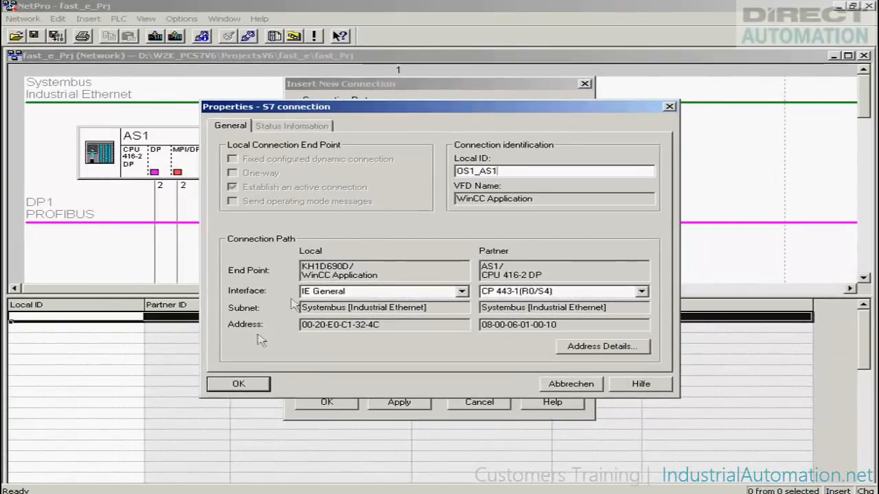
click(222, 383)
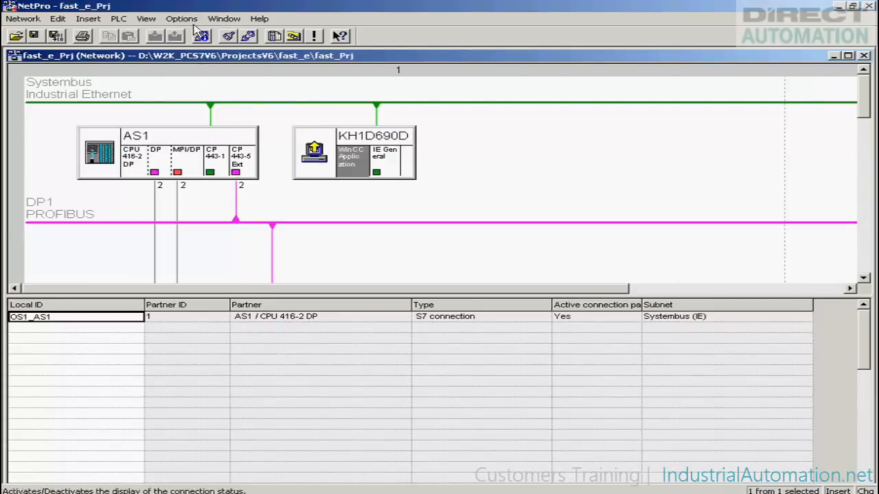
Step: Save and compile the network configuration with changes only, and close the consistency check output
click(23, 18)
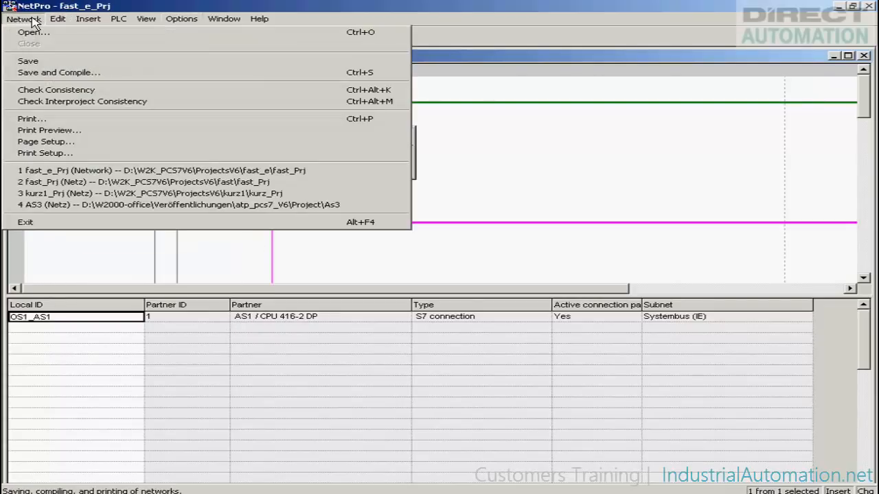
click(43, 72)
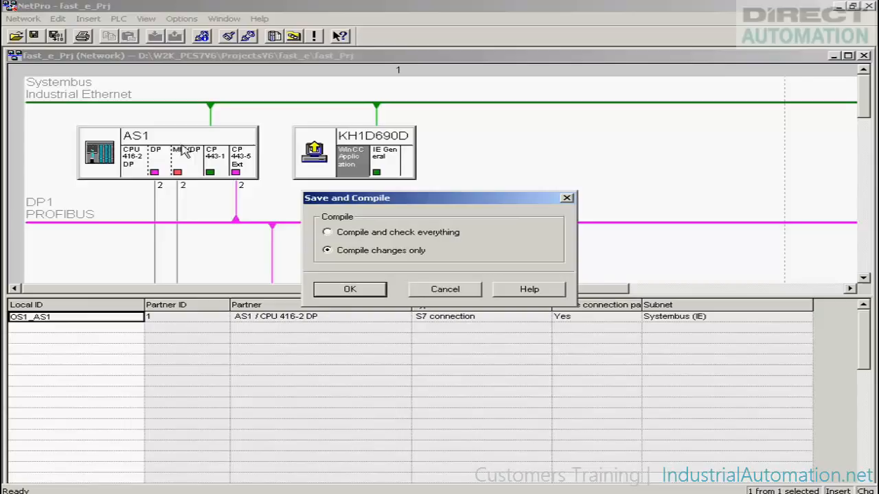
click(336, 291)
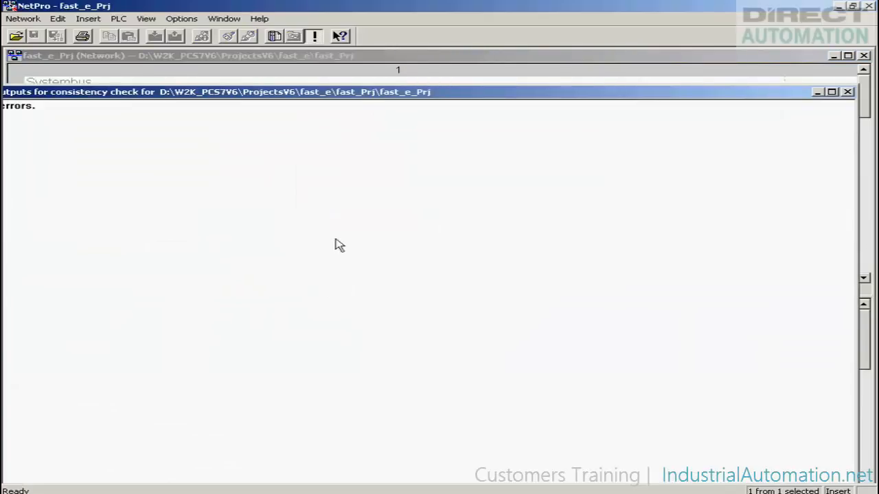
drag(359, 96, 402, 92)
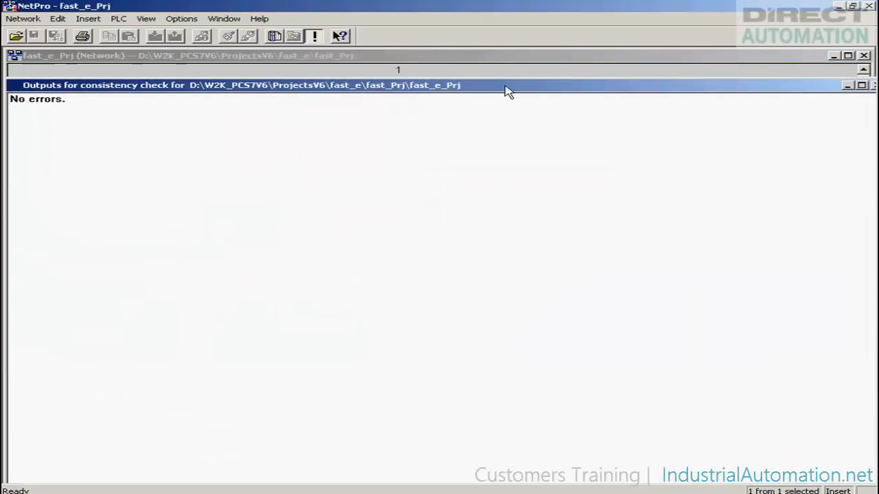
click(860, 85)
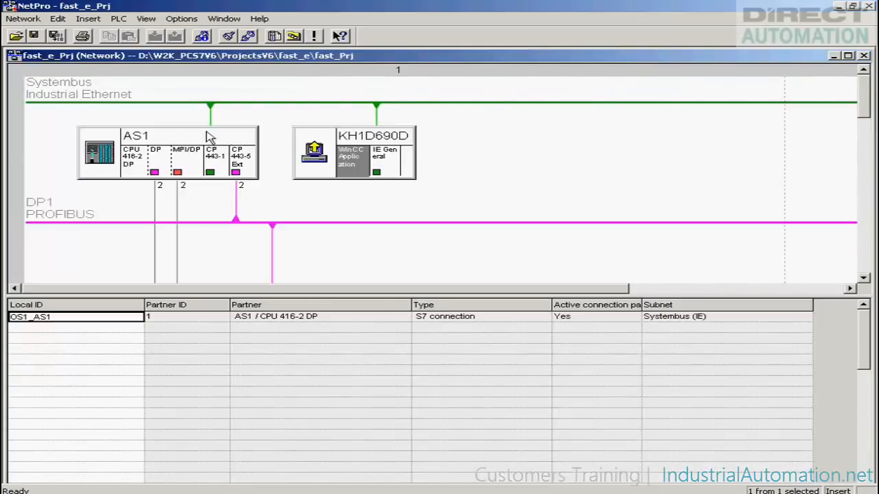
Step: Download the selected station AS1 to the current project, overwriting the configuration data on the PLC
click(177, 134)
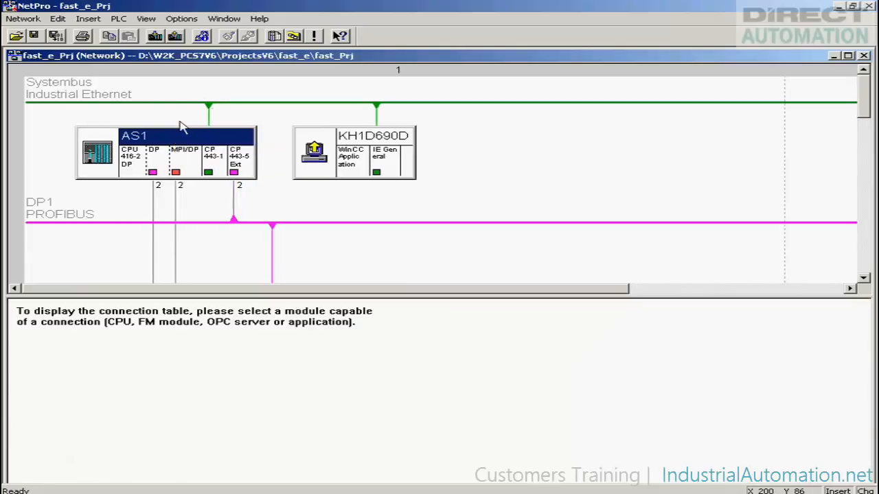
click(120, 21)
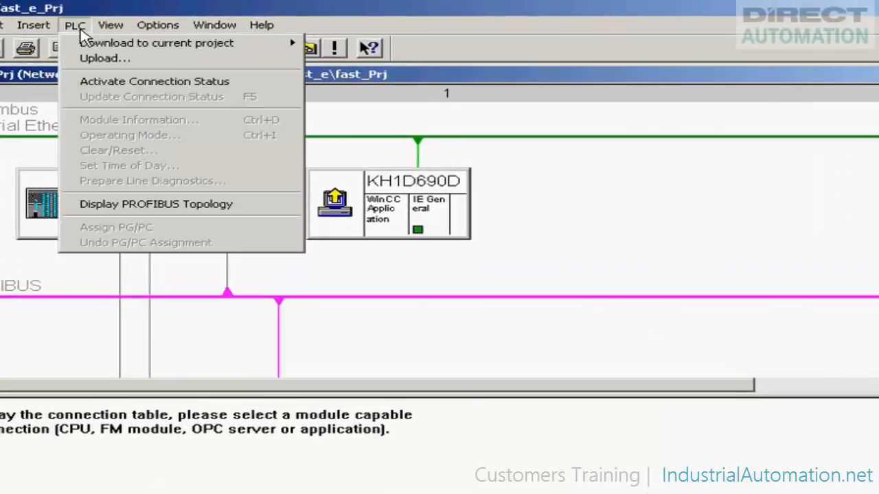
mouse_move(246, 45)
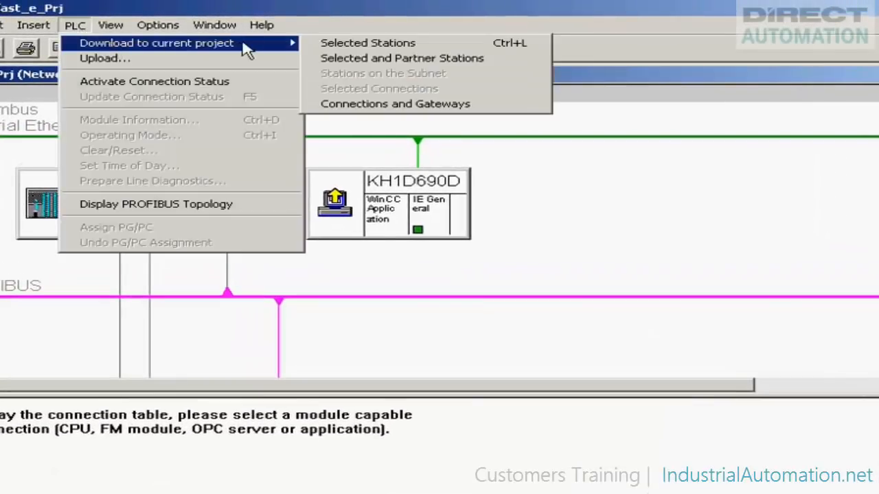
click(332, 46)
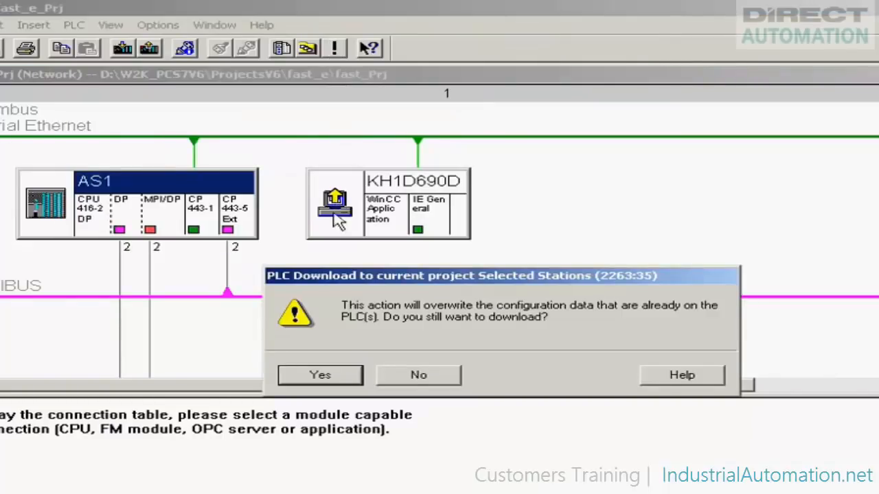
click(322, 375)
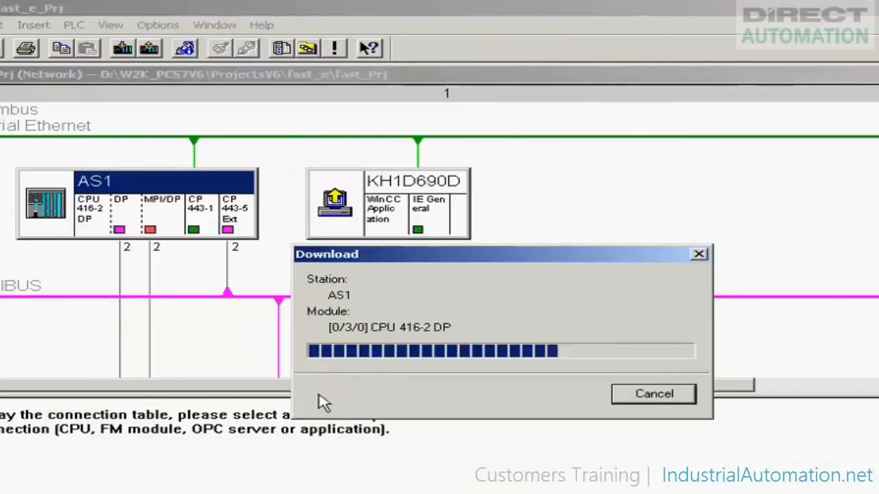
click(324, 381)
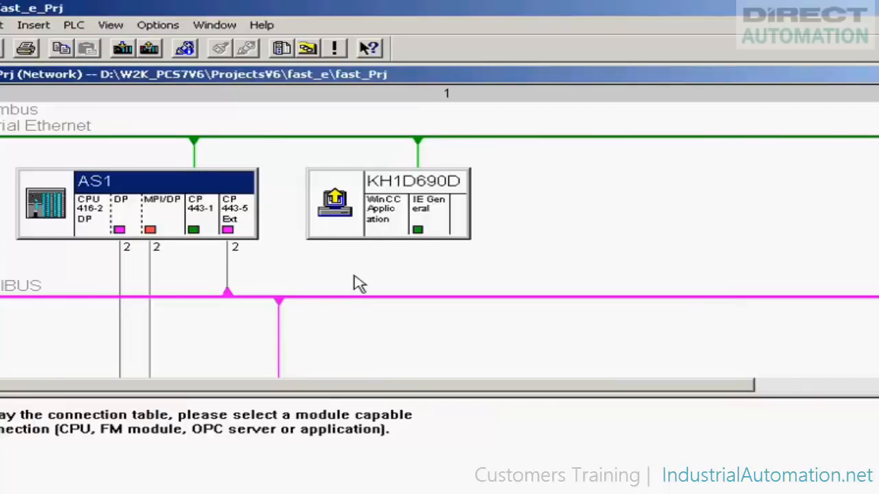
Step: Download the connections and gateways for KH1D690D's WinCC Application to the current project
click(383, 220)
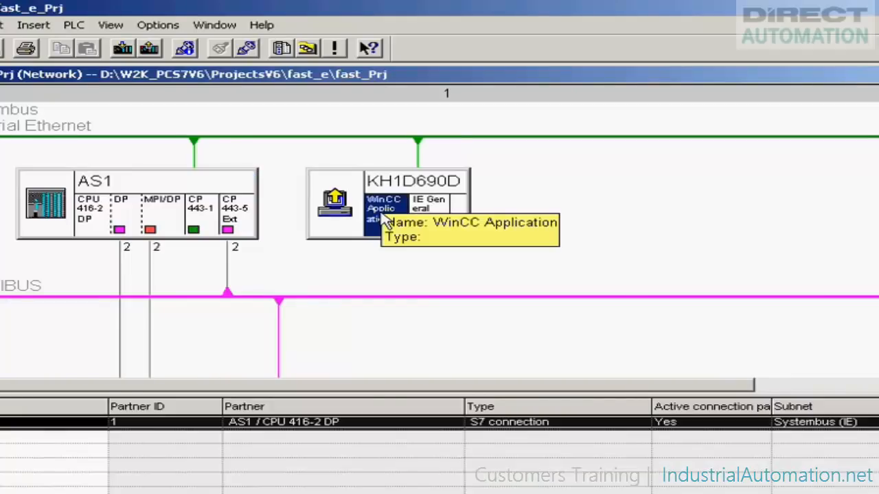
click(74, 26)
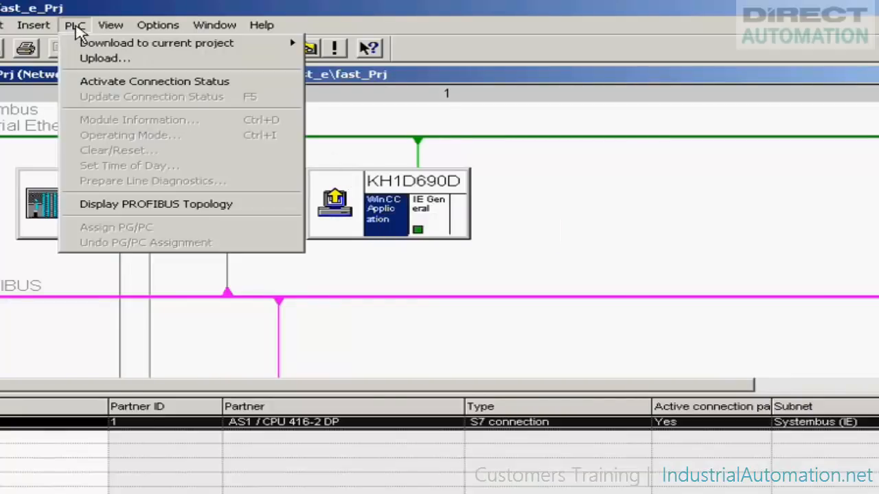
mouse_move(152, 46)
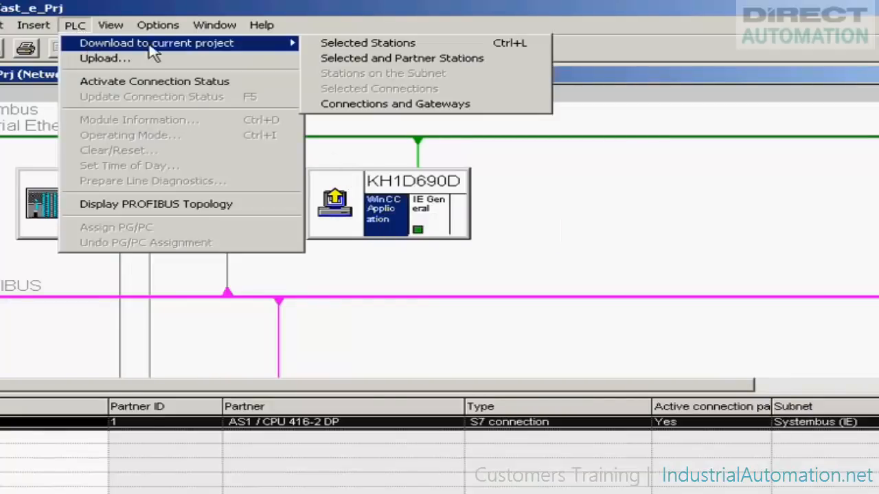
click(350, 107)
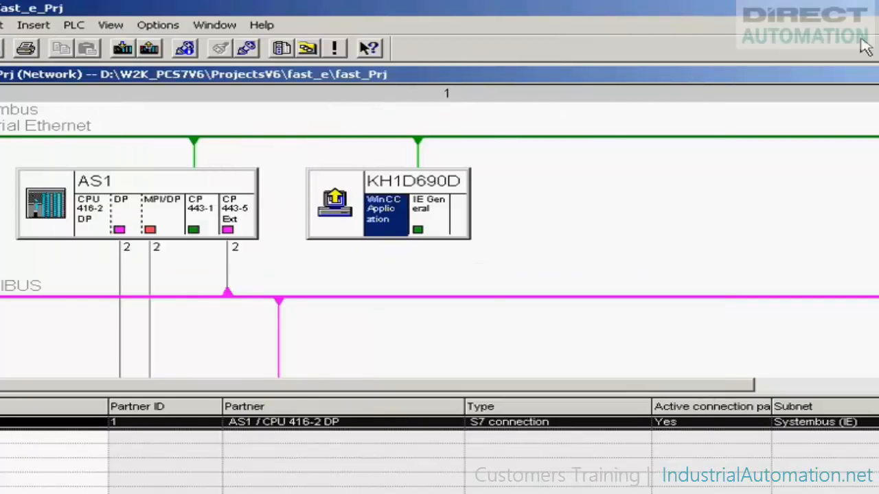
Step: Save and compile only the network changes while closing the network configuration, and close AS1's hardware configuration
click(341, 371)
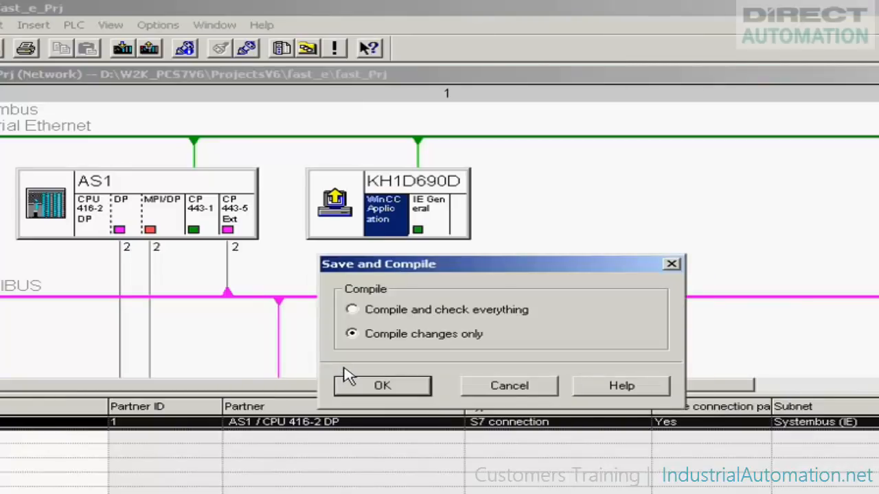
click(359, 383)
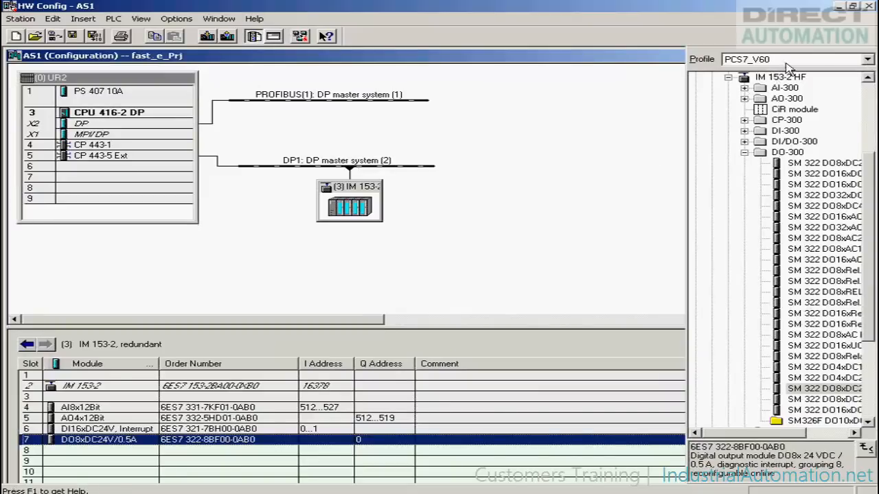
click(869, 7)
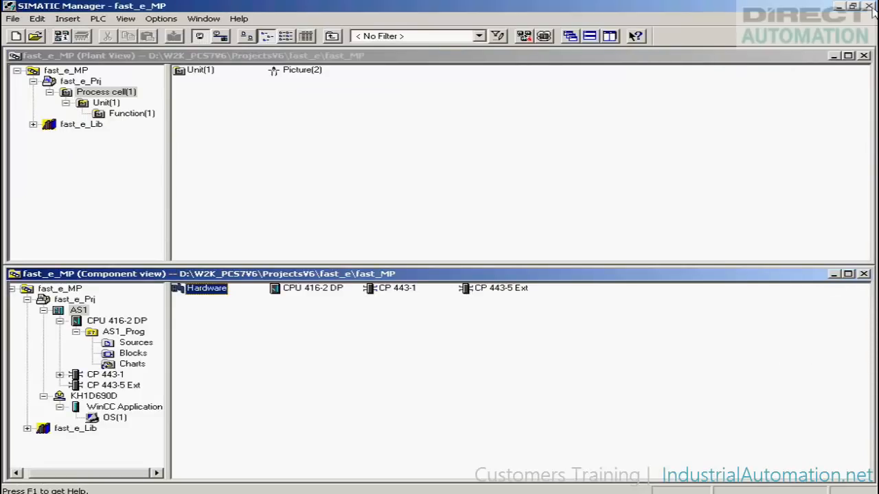
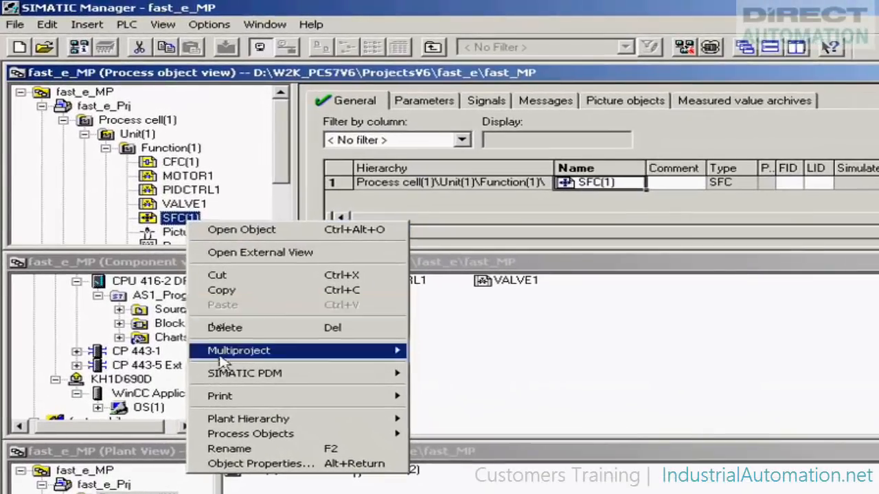
Step: Rename the SFC(1) chart in Function(1) as Control through its object properties
click(237, 465)
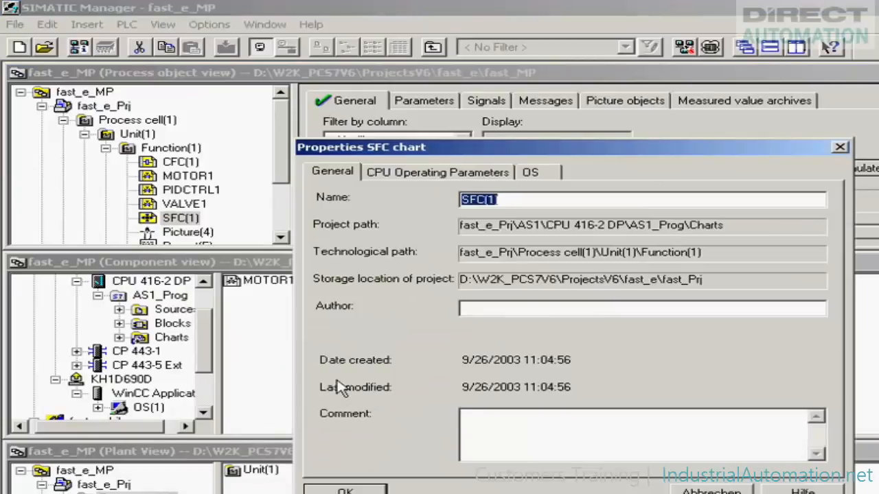
text(Control)
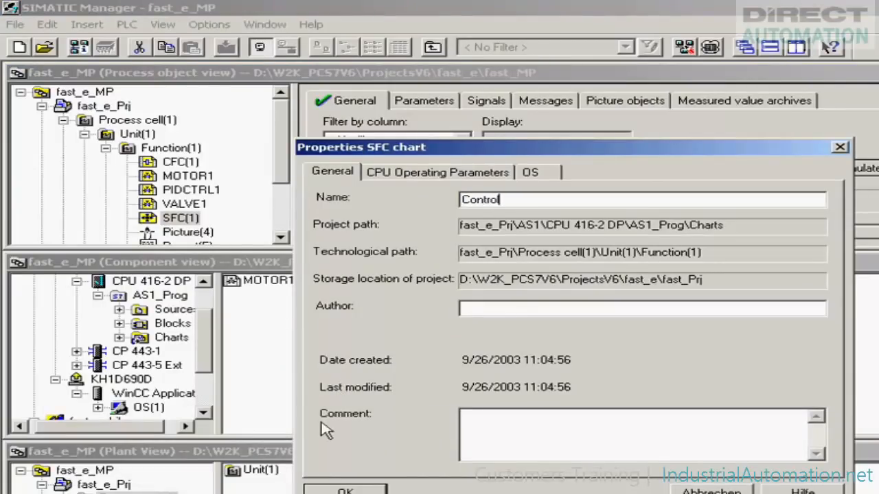
click(343, 489)
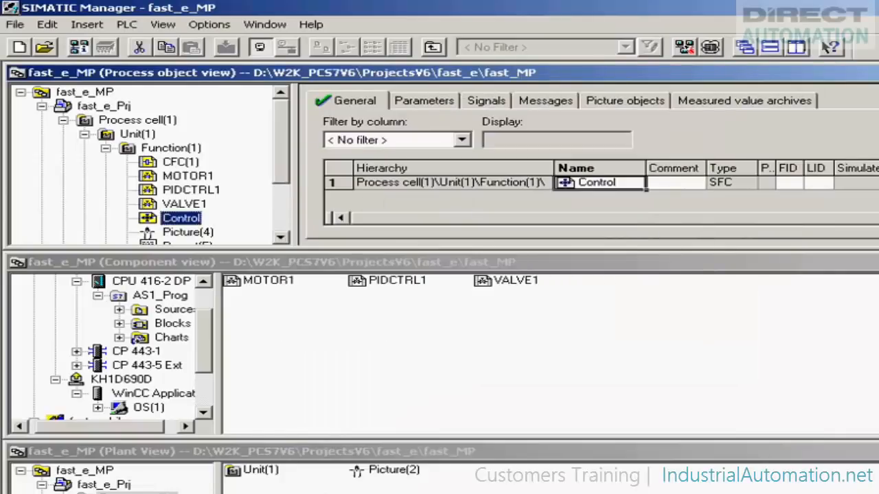
Step: Open the Control chart in the SFC editor and insert a transition and step pair directly below START
double_click(563, 184)
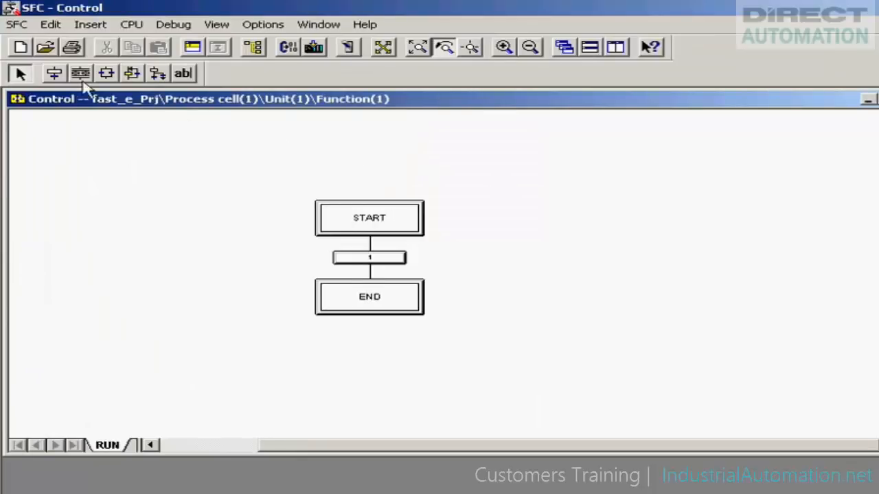
click(54, 74)
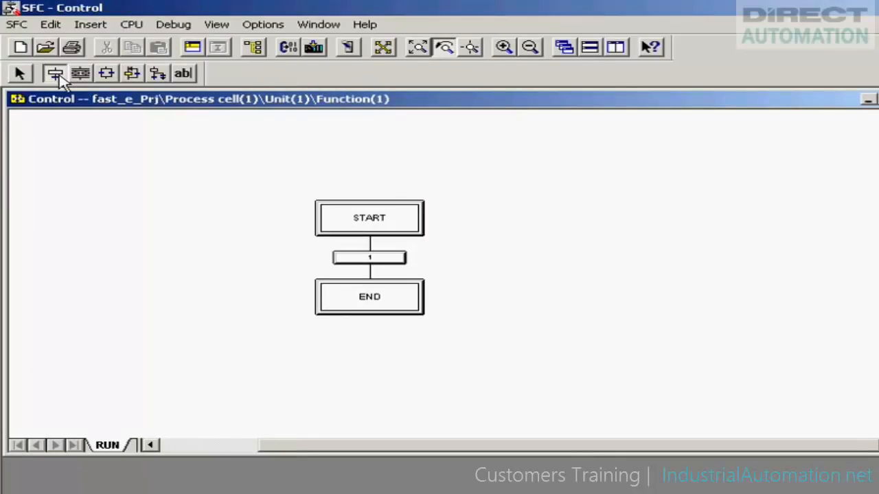
click(367, 243)
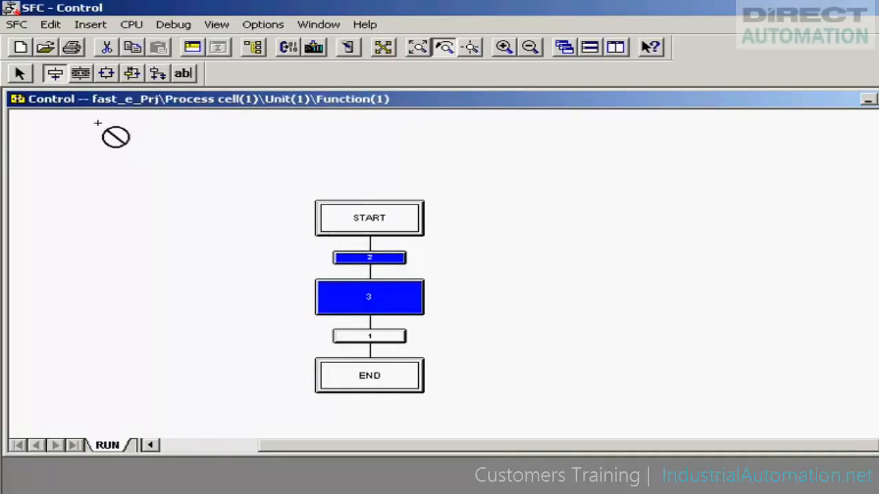
click(19, 73)
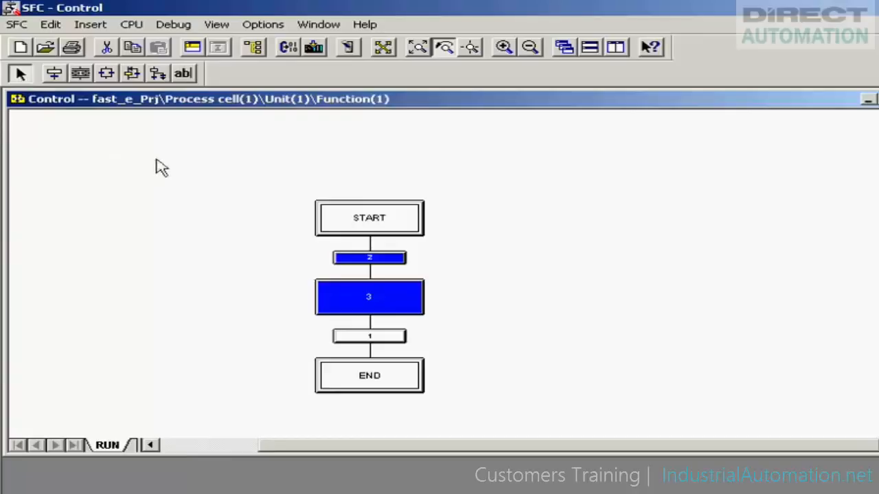
Step: Open the properties of the transition below START and enter the comment PV_IN>50
double_click(372, 259)
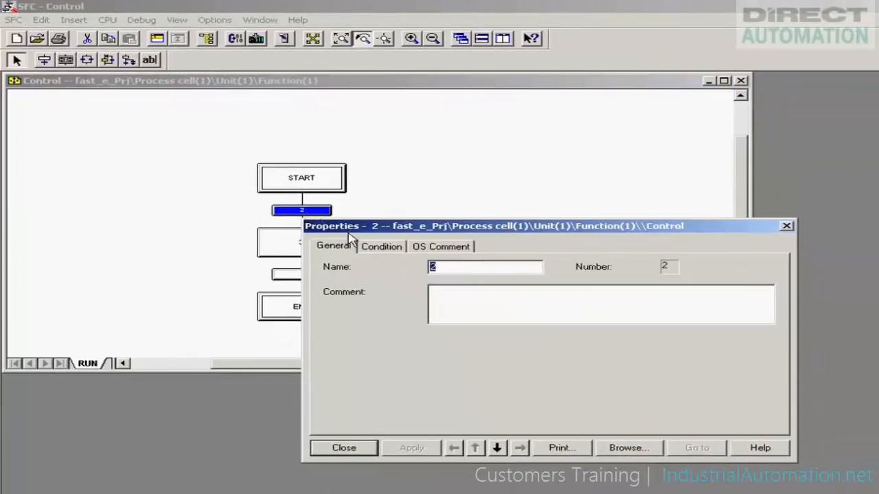
click(434, 290)
text(PV_IN>50)
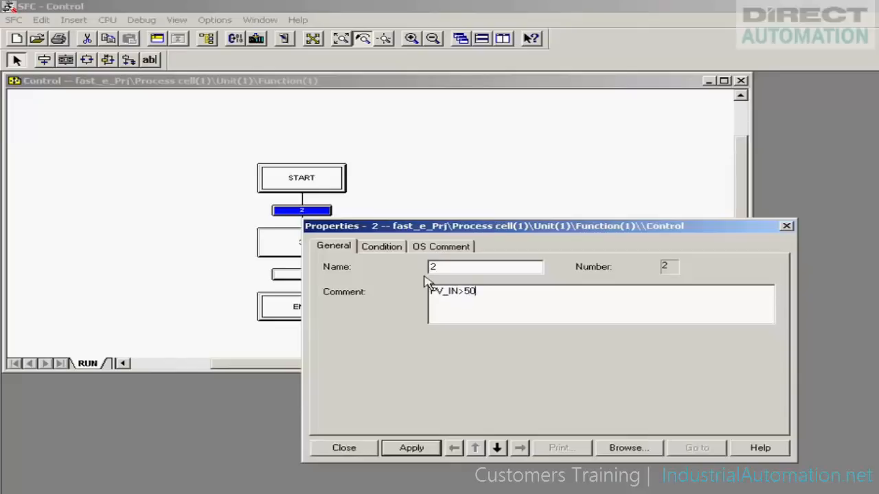
Step: Assign input PV_IN of the PID block in chart PIDCTRL1 as the first operand of transition 2's condition 1
click(381, 246)
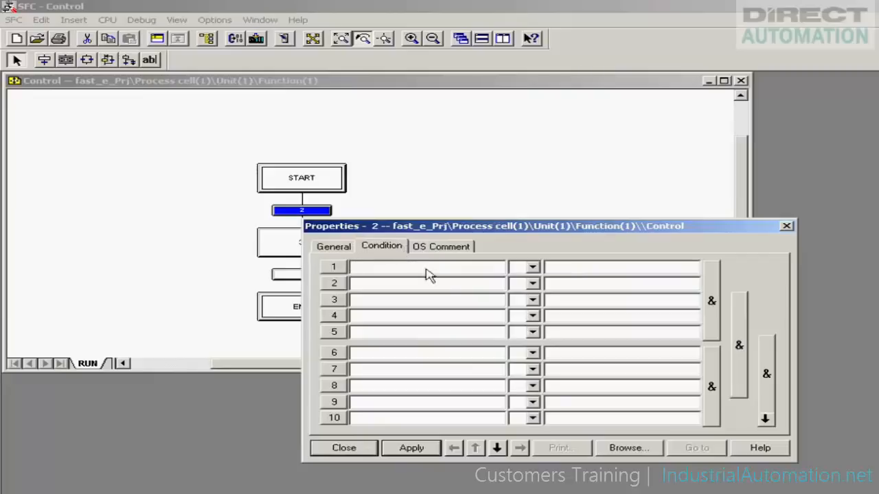
click(628, 448)
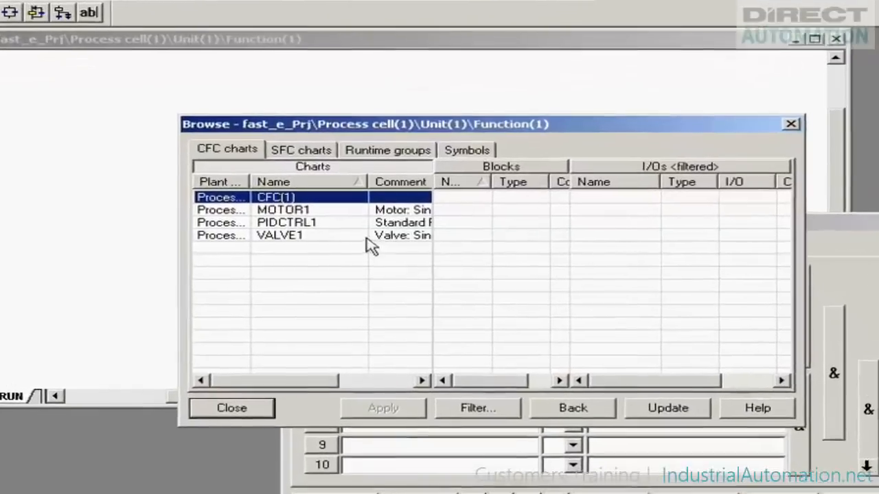
click(355, 223)
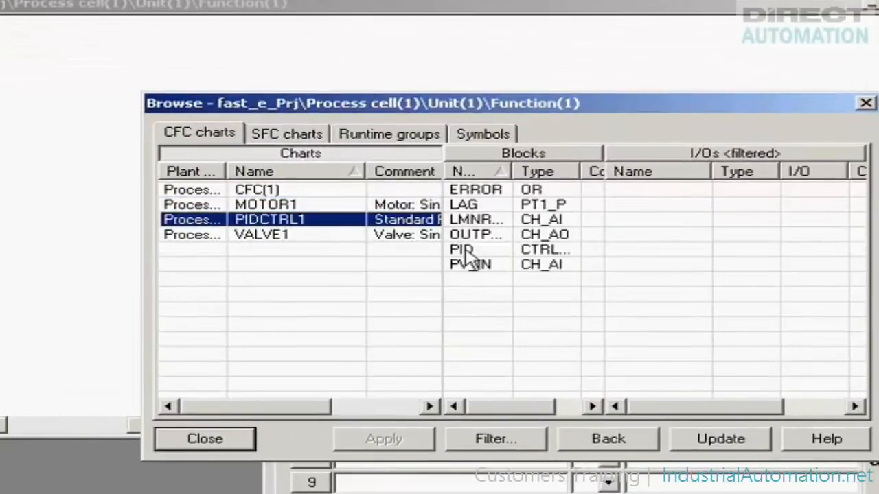
click(466, 251)
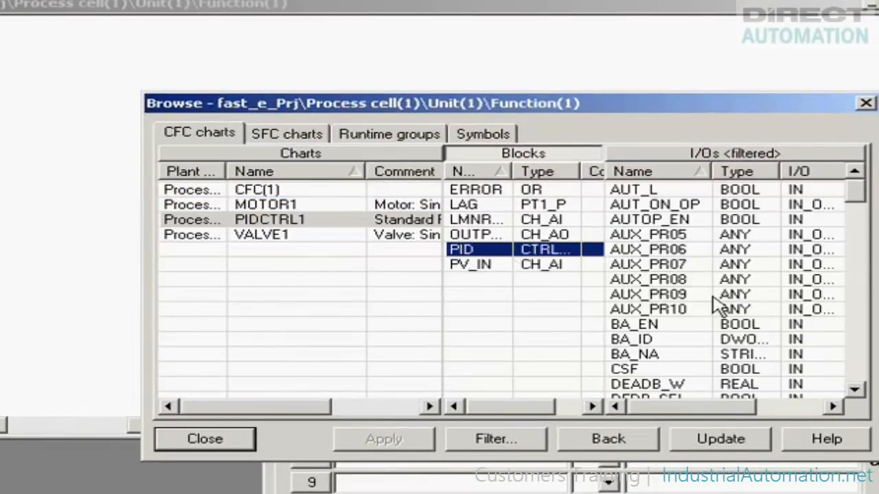
scroll(858, 326, down, 20)
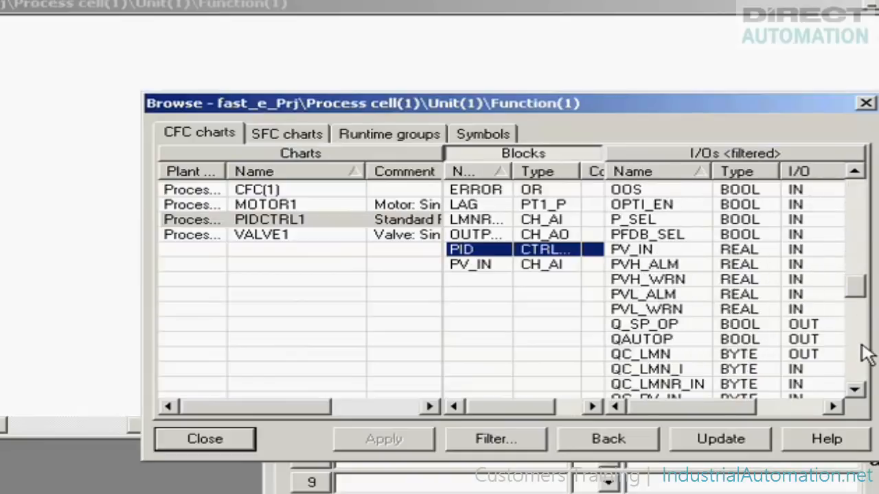
click(680, 251)
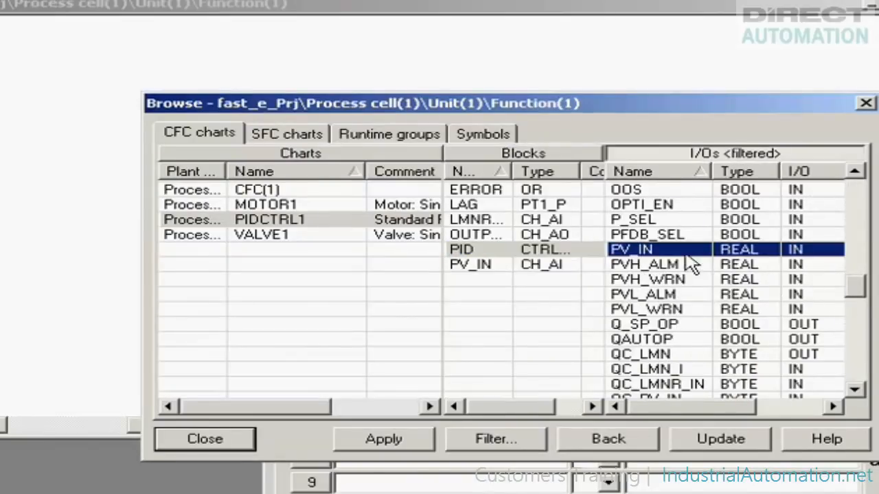
click(379, 439)
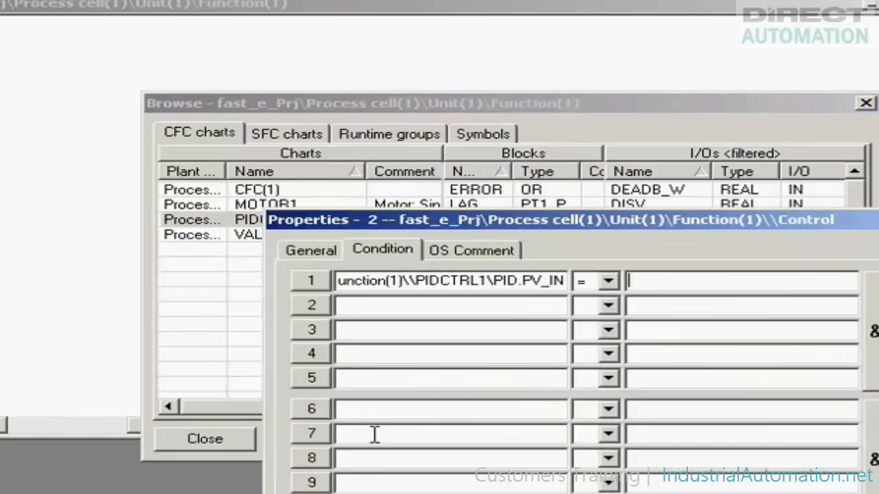
Step: Complete condition 1 of transition 2 with the operator > and the comparison value 50.0, and leave the transition's properties
text(50)
click(609, 282)
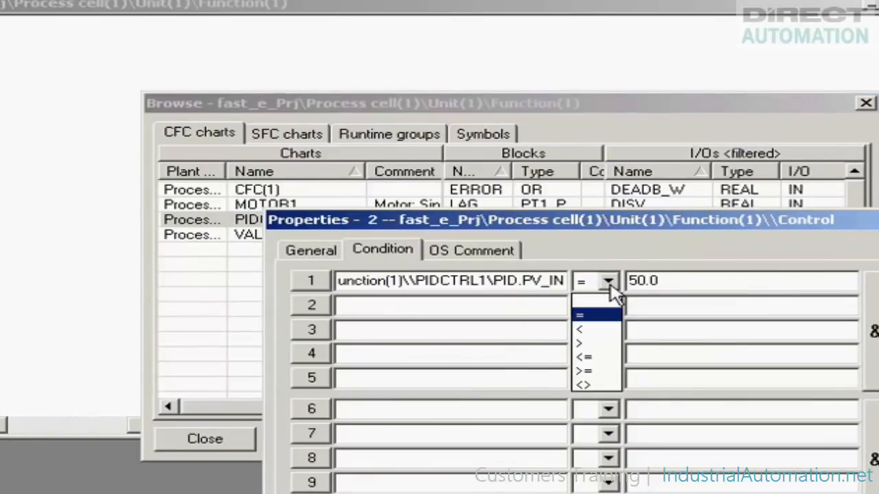
click(603, 344)
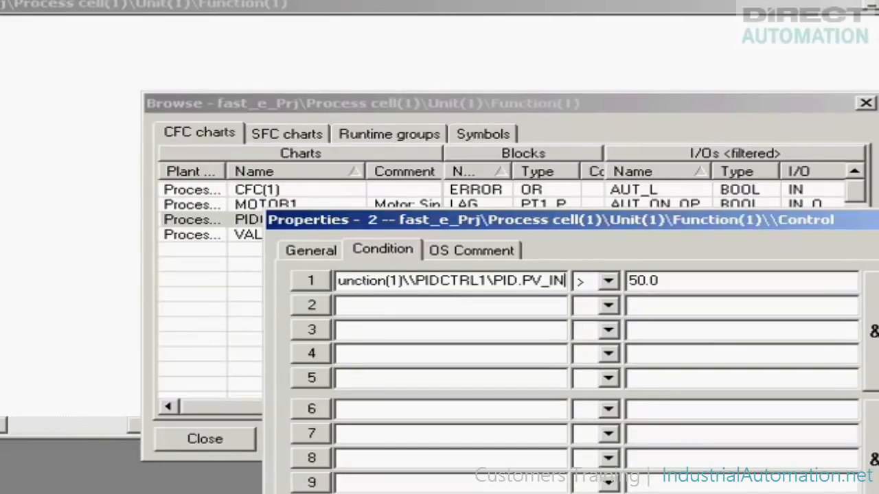
key(Escape)
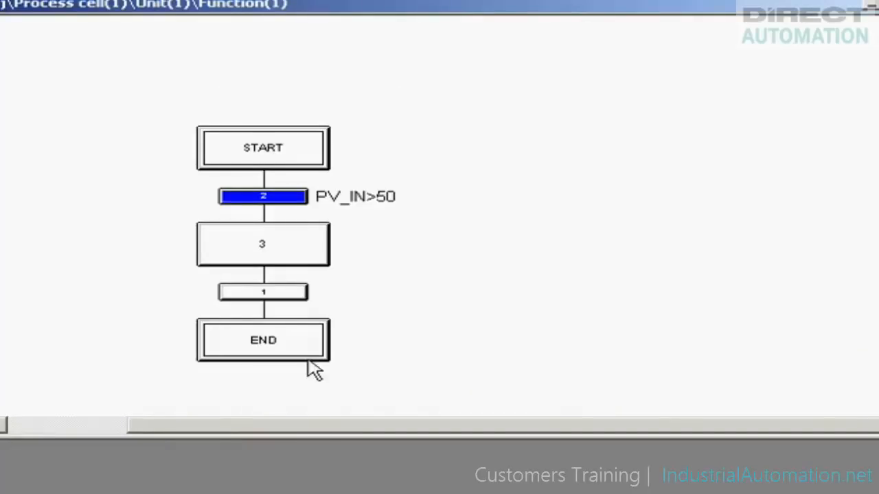
Step: Name step 3 below the PV_IN>50 transition MOTOR ON and set its minimum run time to 10s
double_click(290, 247)
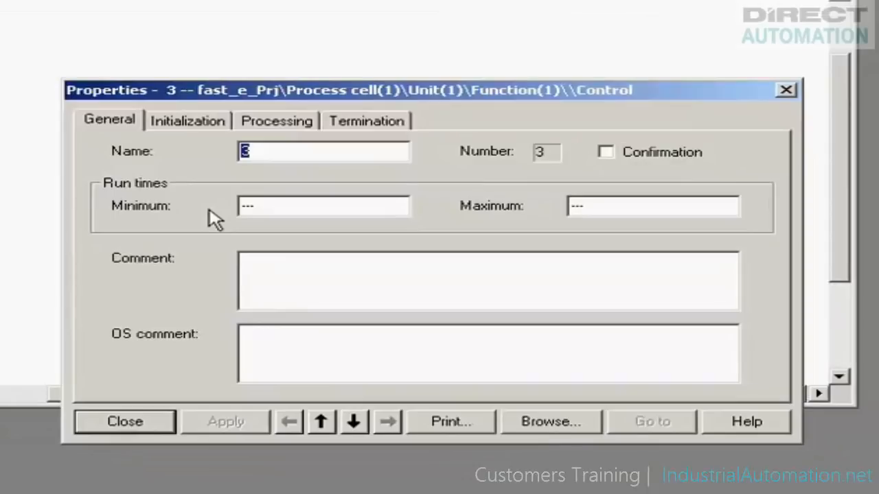
text(MO)
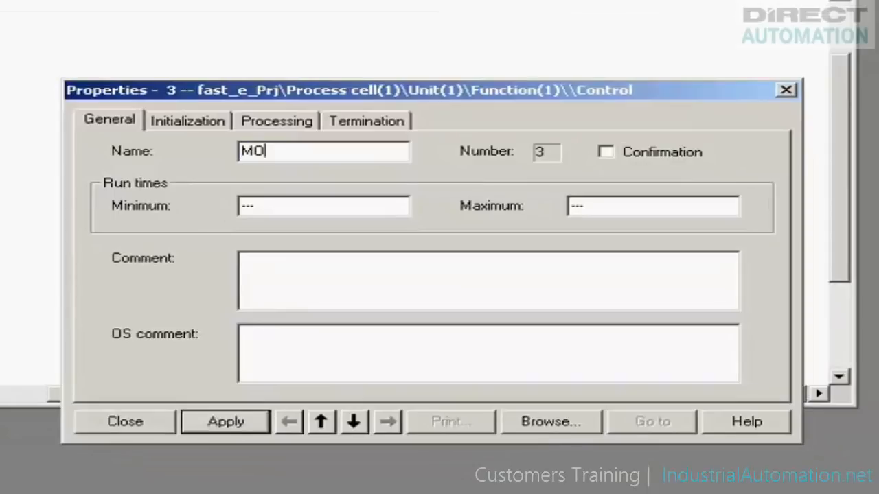
text(TOR ON)
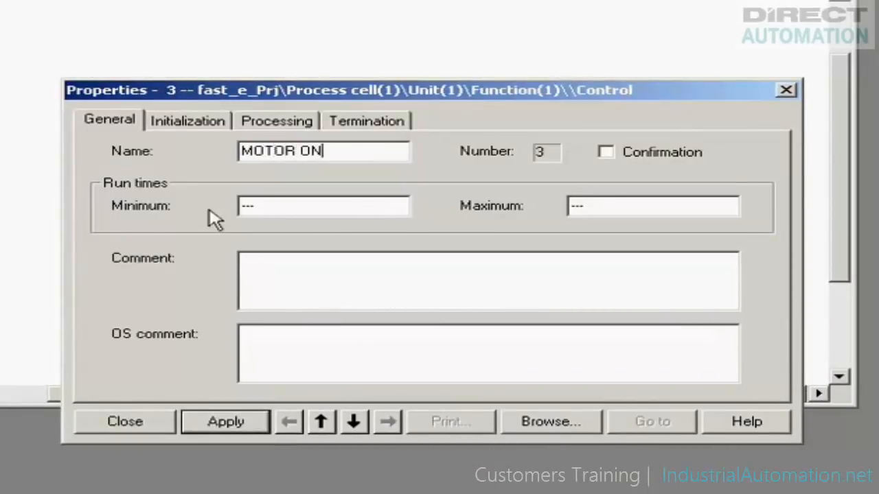
drag(265, 206, 229, 212)
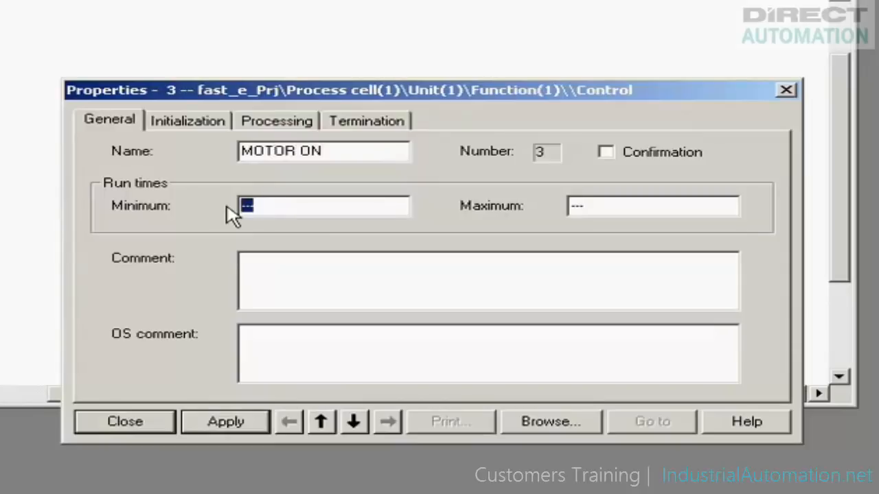
text(10s)
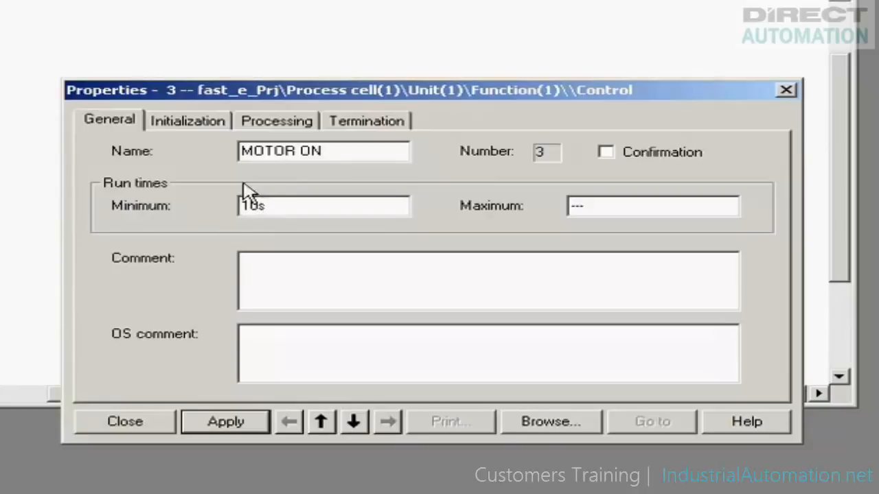
Step: Assign TRUE to input AUTO_ON of the MOTOR block in chart MOTOR1 as the MOTOR ON step's first processing action and apply it
click(273, 128)
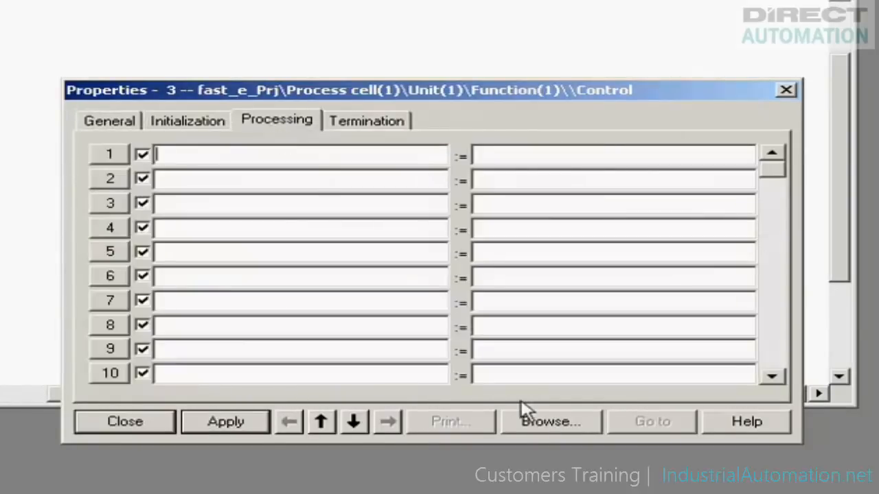
click(543, 427)
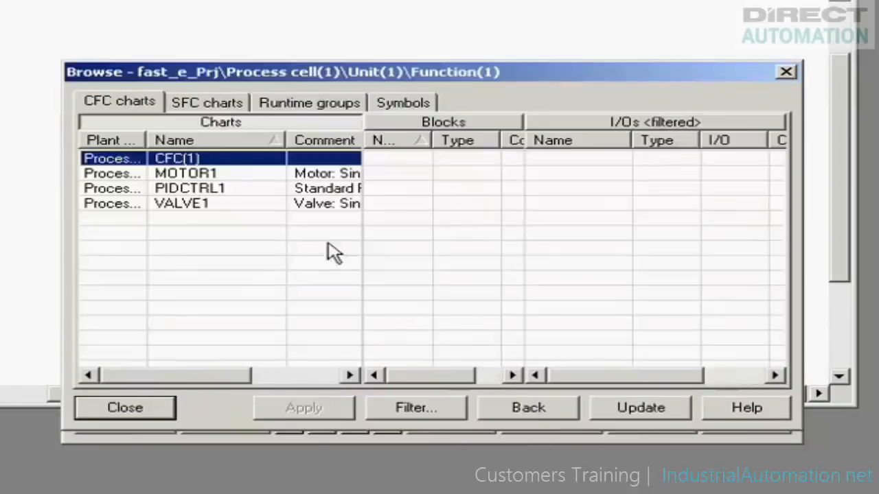
click(263, 180)
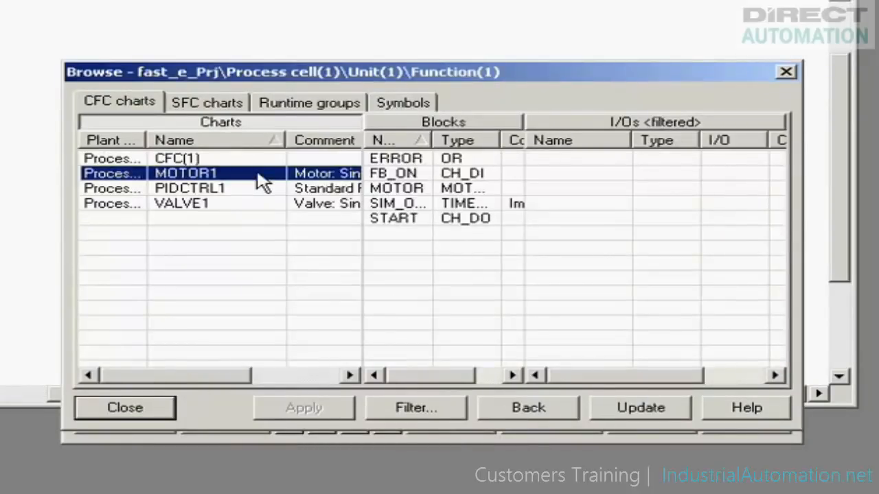
click(410, 196)
click(561, 193)
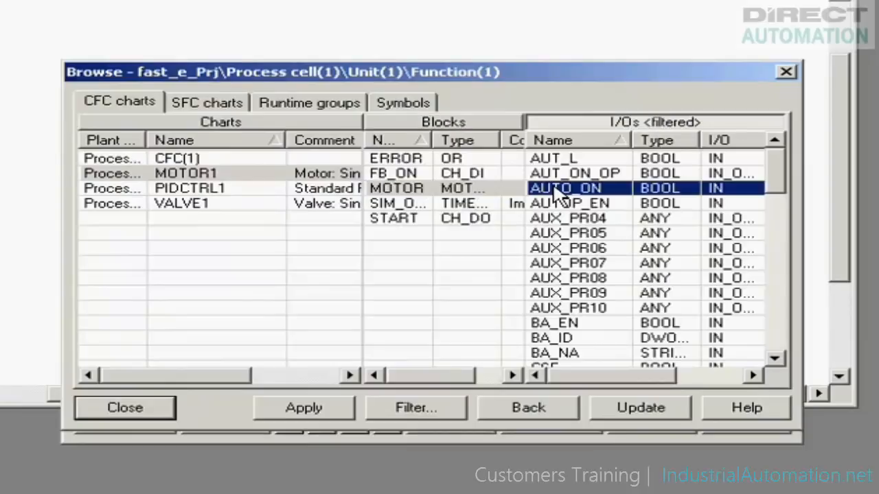
click(273, 409)
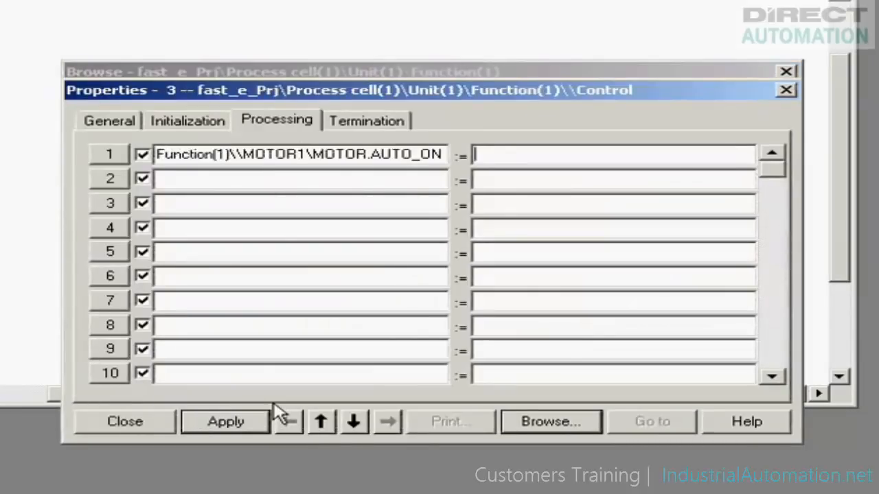
text(1)
click(258, 423)
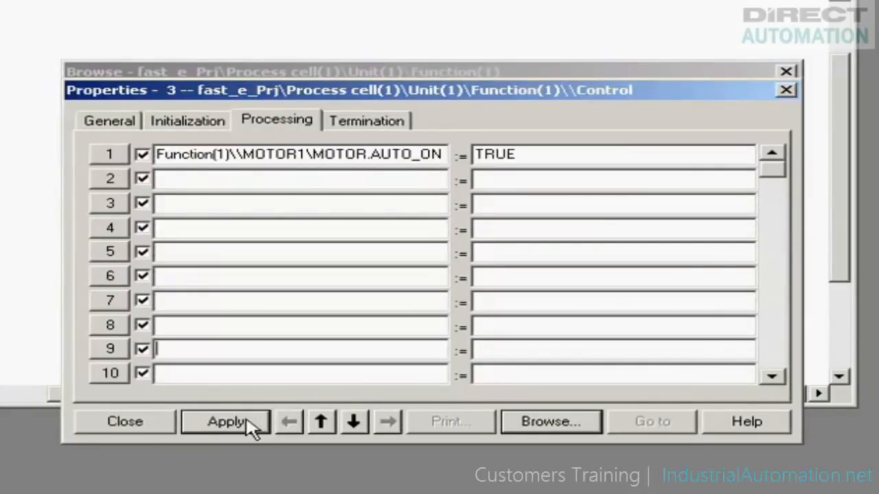
click(144, 421)
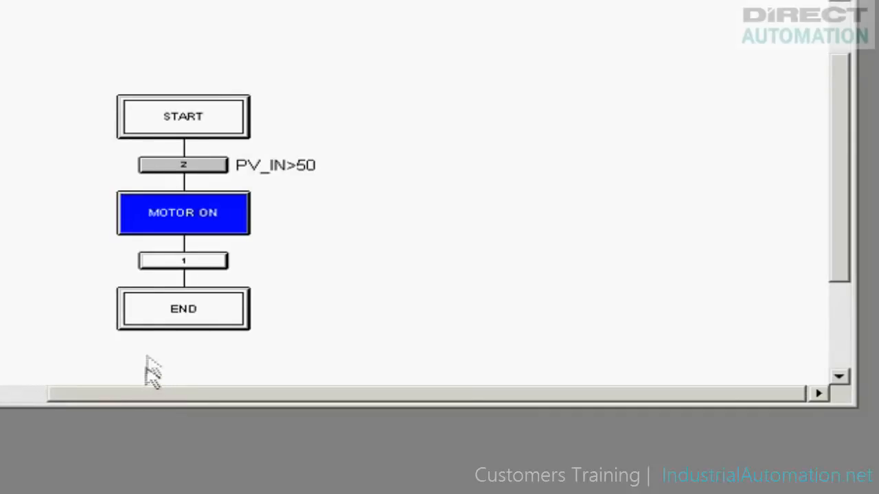
Step: Copy the MOTOR ON step and paste it between transition 1 and END
right_click(170, 218)
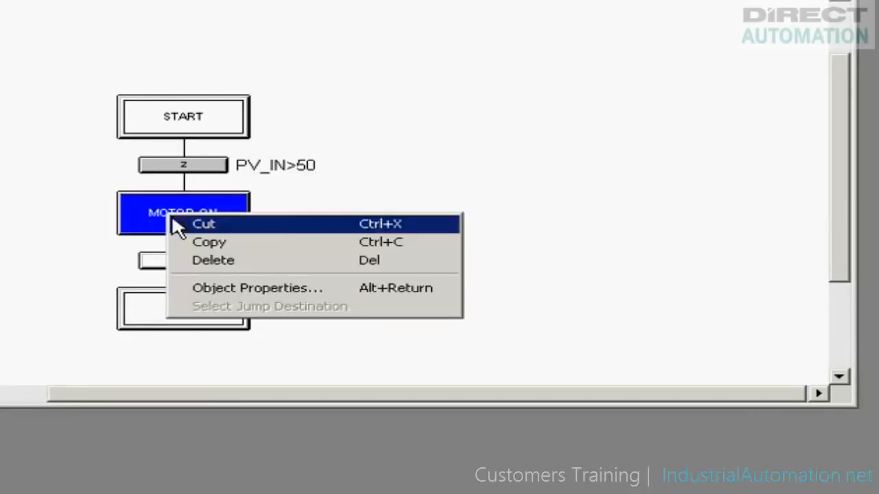
click(200, 243)
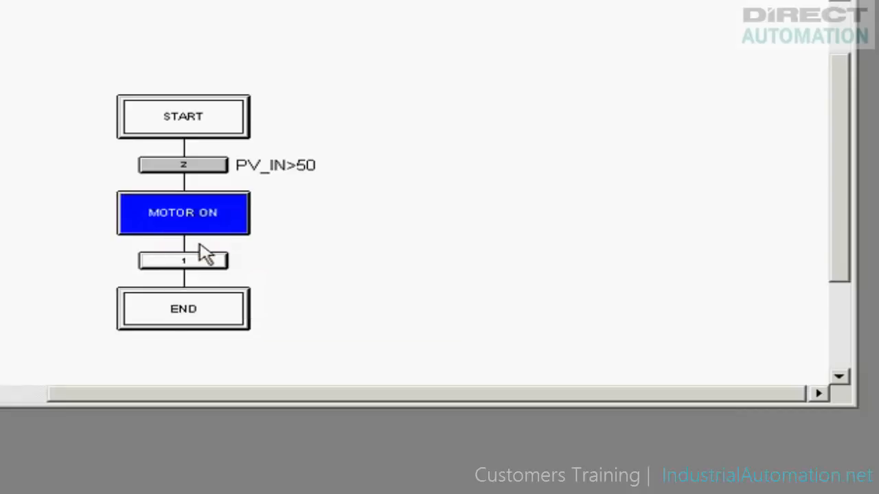
right_click(325, 257)
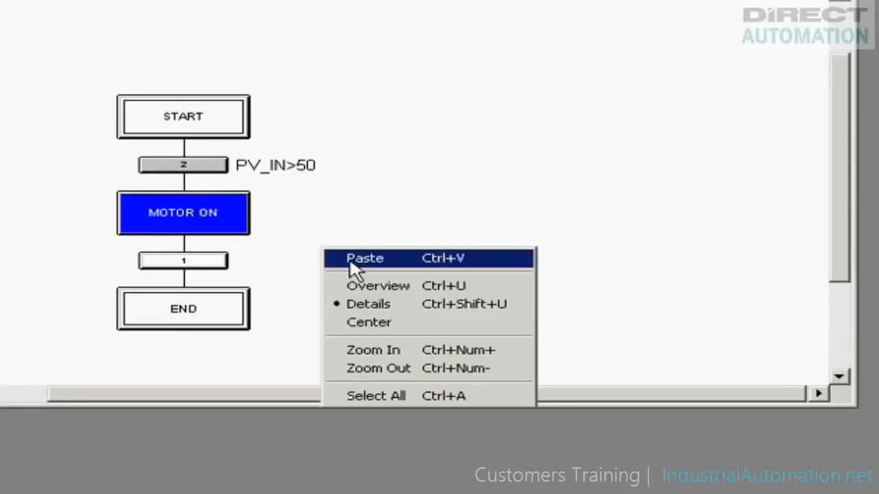
click(351, 261)
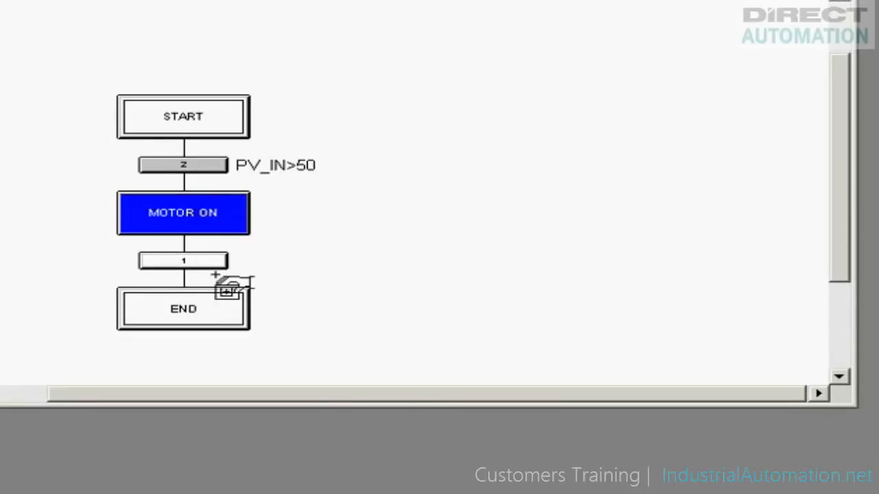
click(196, 284)
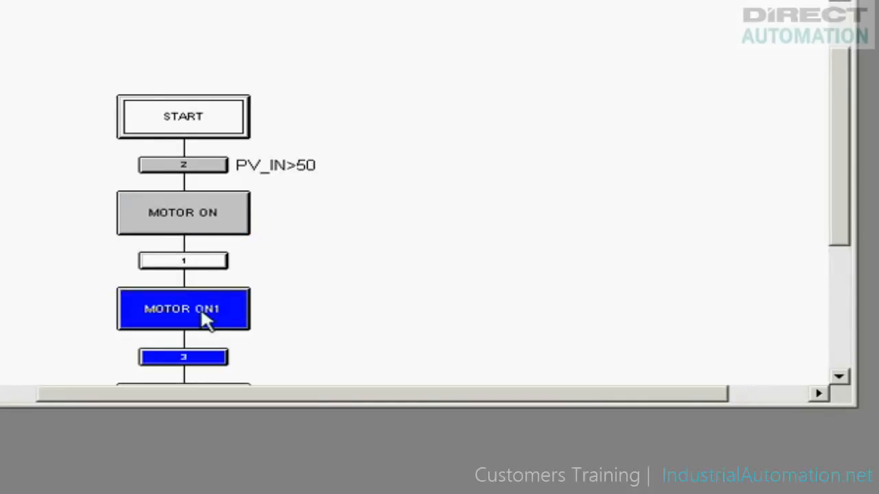
Step: Rename the pasted step as MOTOR OFF and clear its minimum run time
double_click(200, 311)
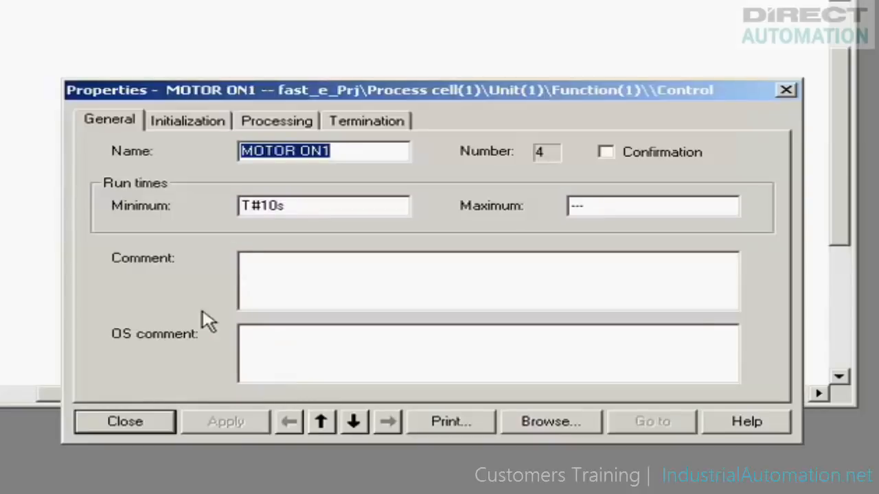
click(337, 151)
key(BackSpace)
key(BackSpace)
text(FF)
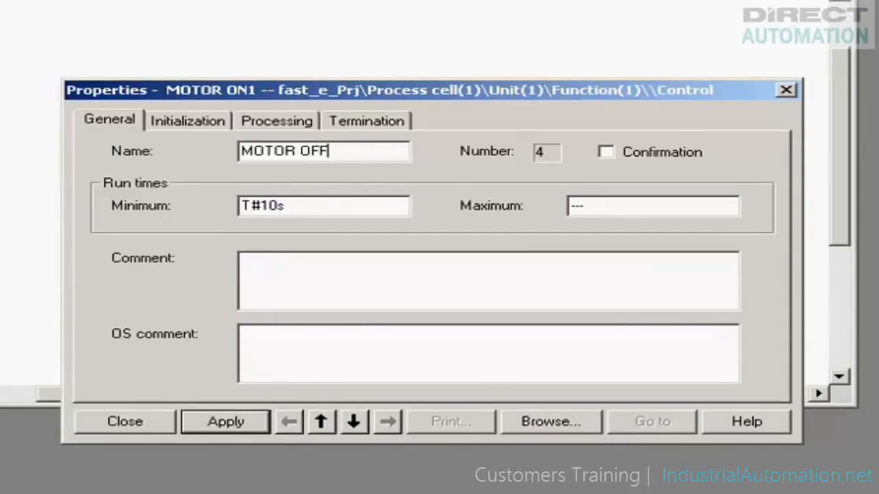
drag(300, 210, 220, 212)
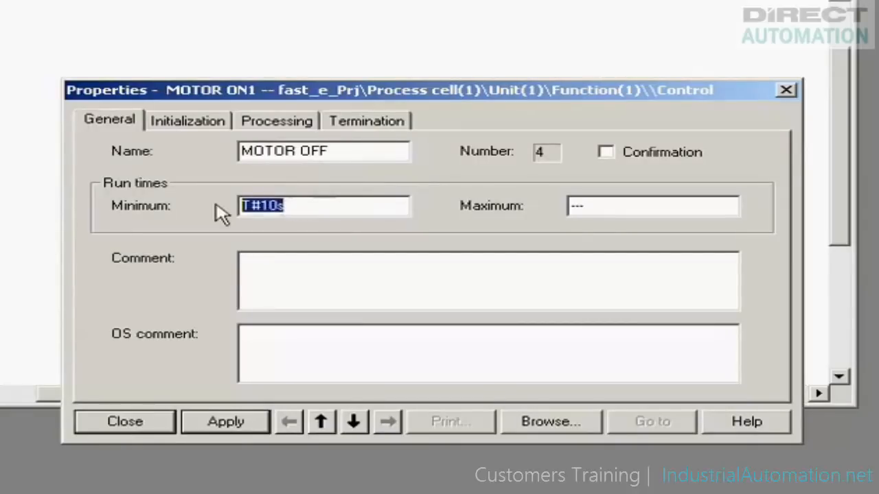
key(BackSpace)
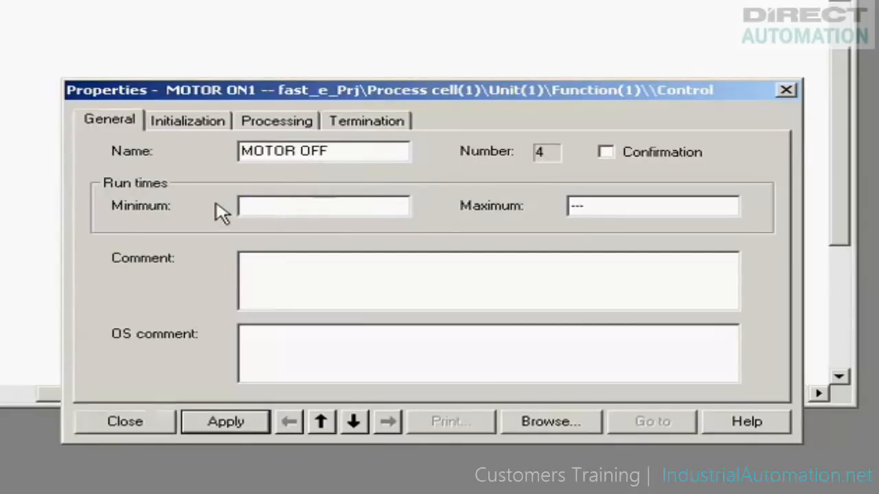
Step: Set the MOTOR OFF step's processing assignment for MOTOR1's AUTO_ON to FALSE, apply it and close the properties
click(277, 124)
drag(516, 154, 473, 153)
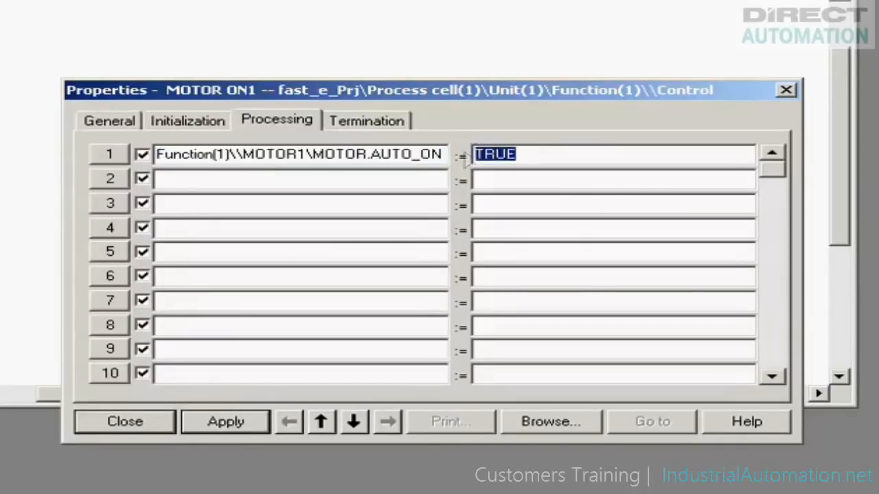
text(0)
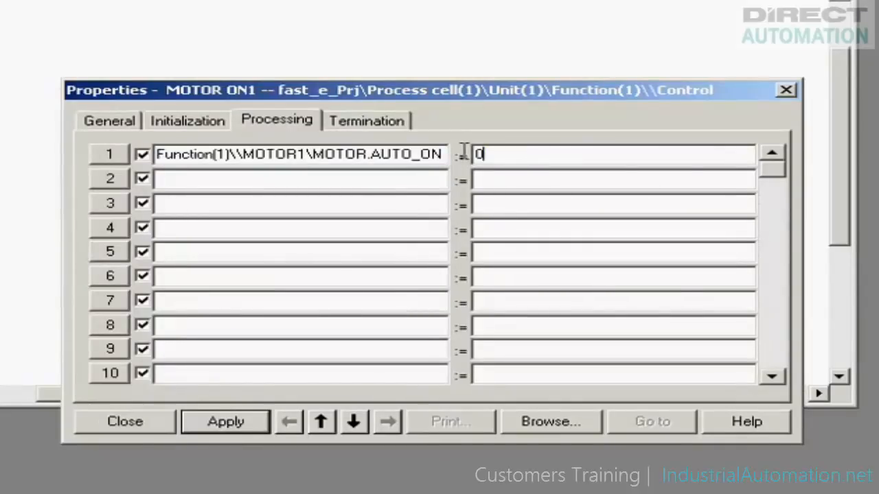
click(497, 179)
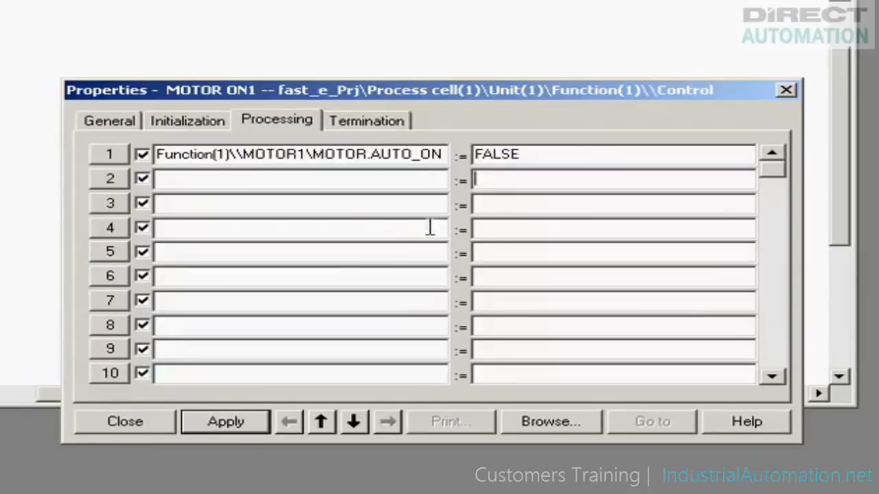
click(223, 424)
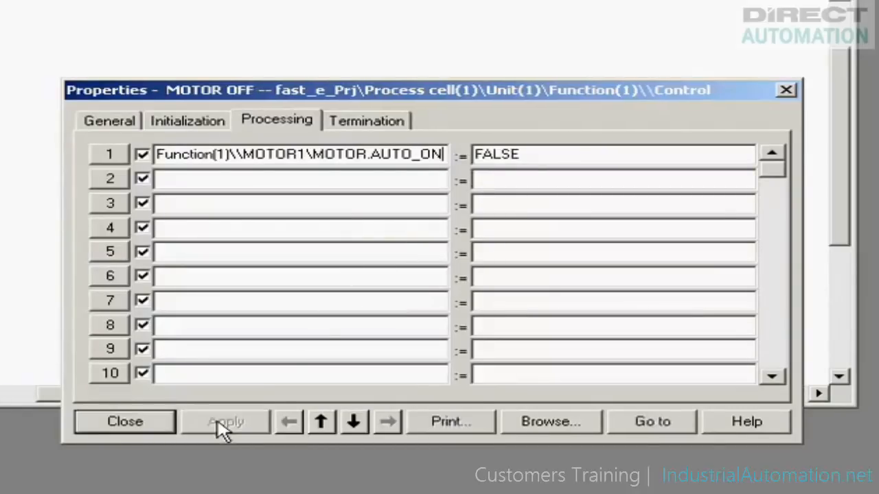
click(140, 420)
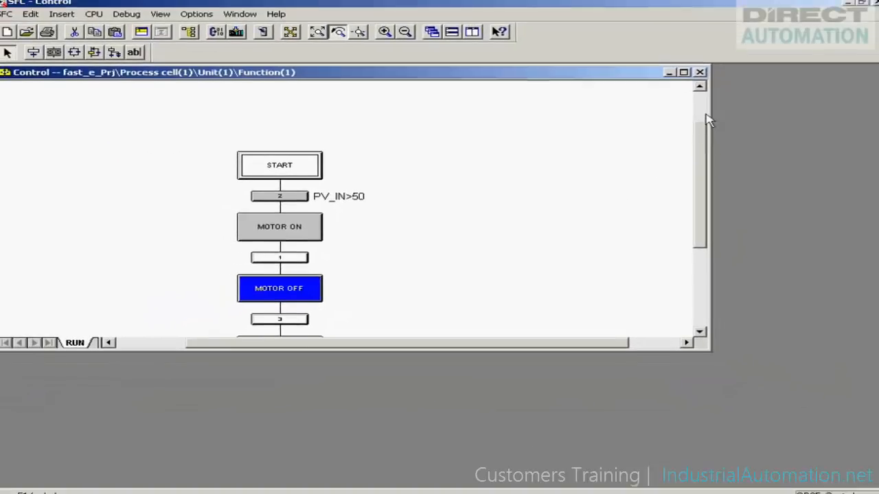
Step: Close the SFC editor and rename the Process cell(1) folder in SIMATIC Manager's process object view as Process cell
click(871, 3)
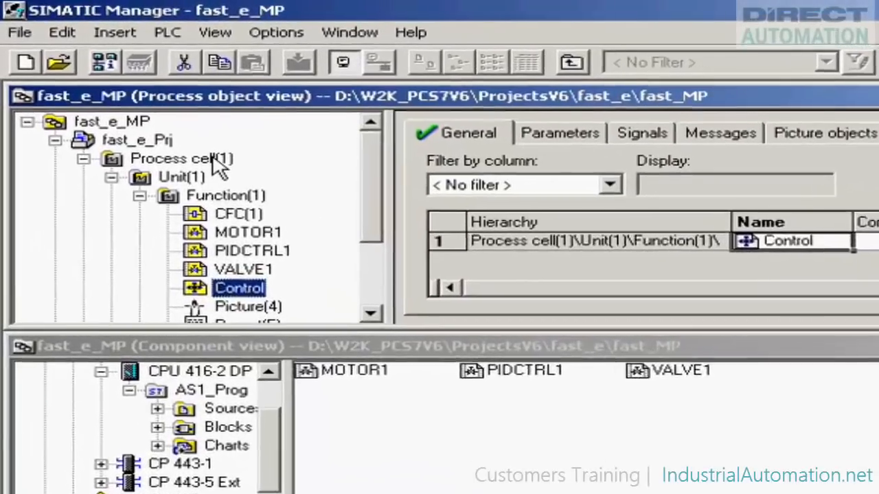
click(123, 93)
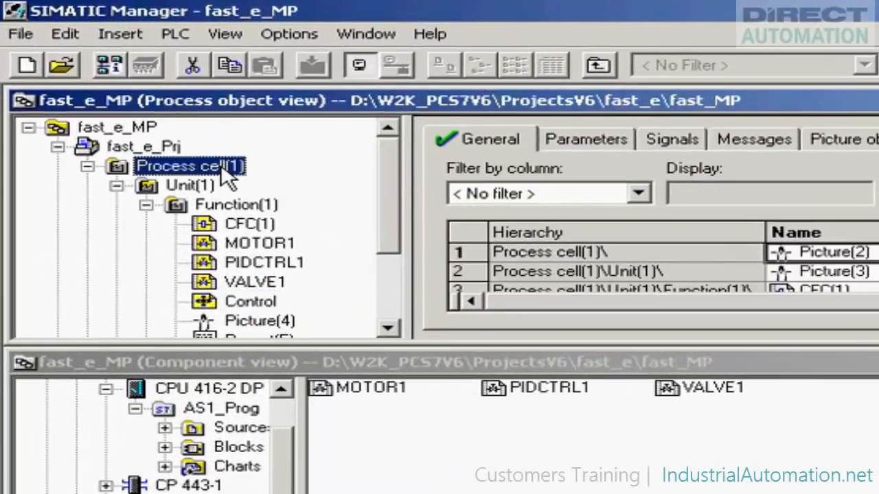
right_click(229, 178)
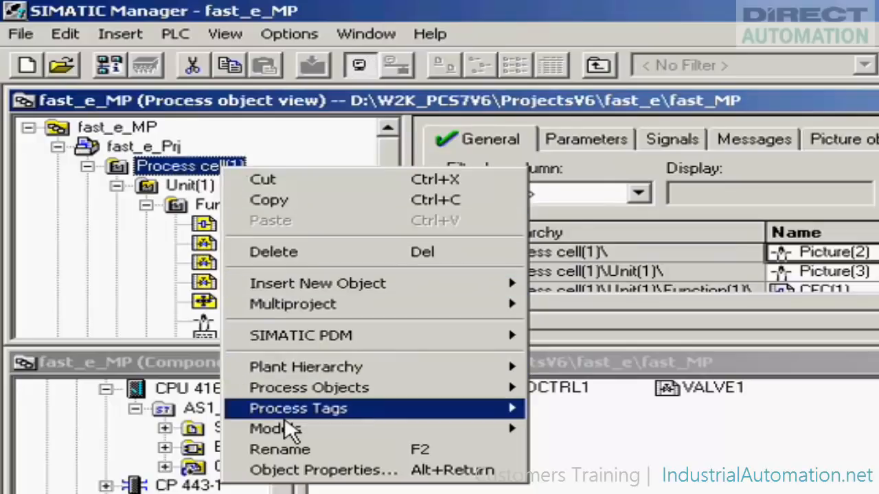
click(290, 450)
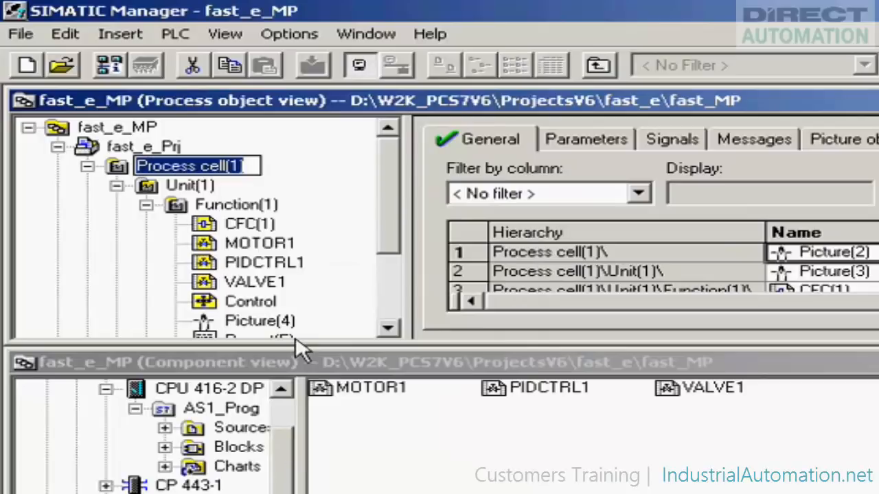
click(251, 165)
key(BackSpace)
key(BackSpace)
key(BackSpace)
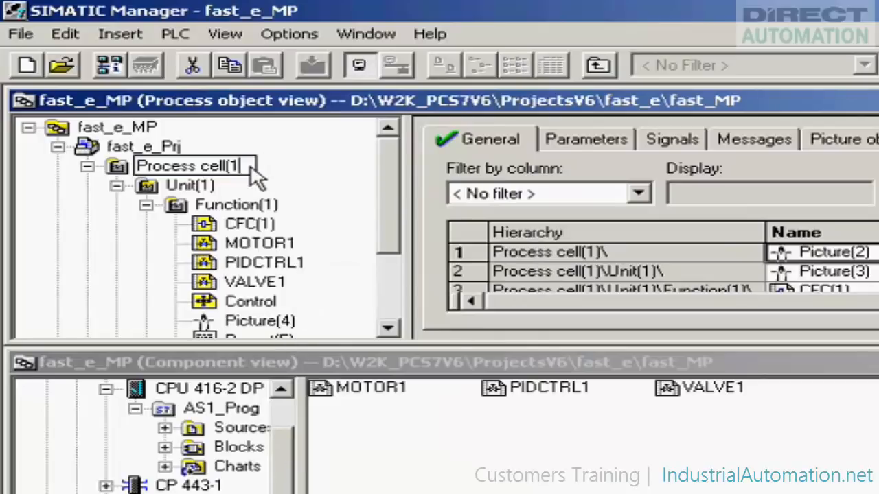
key(Return)
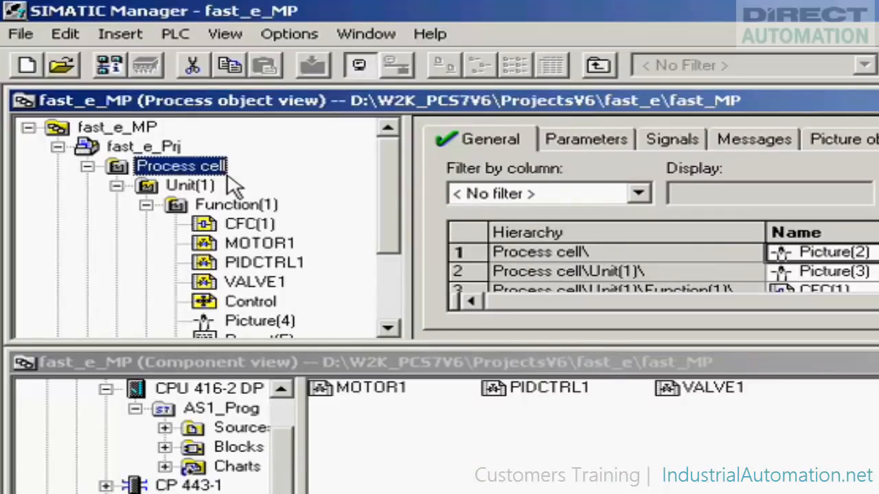
Step: Rename the Unit(1) folder under Process cell as Unit_A
right_click(212, 187)
click(275, 469)
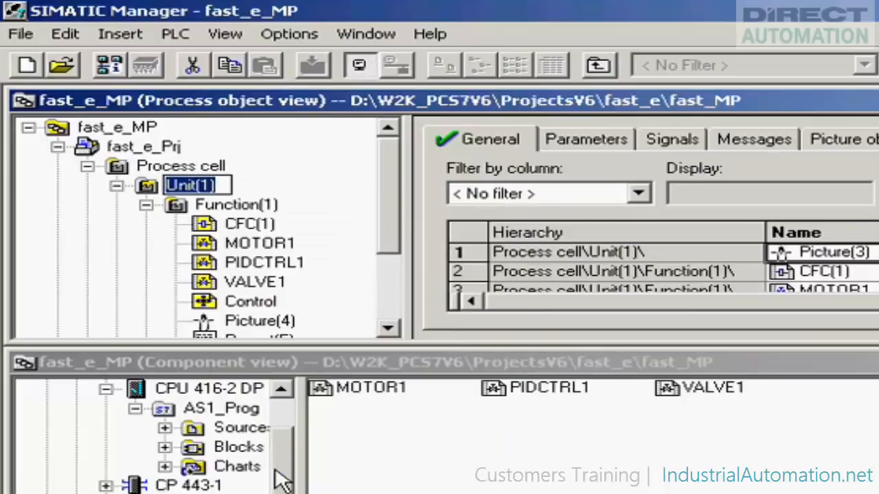
click(224, 186)
key(BackSpace)
key(BackSpace)
key(BackSpace)
text(_A)
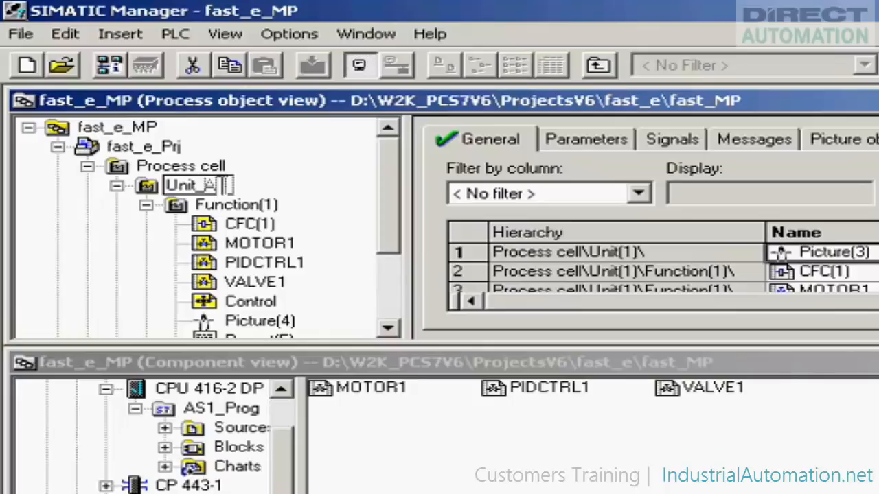
key(Return)
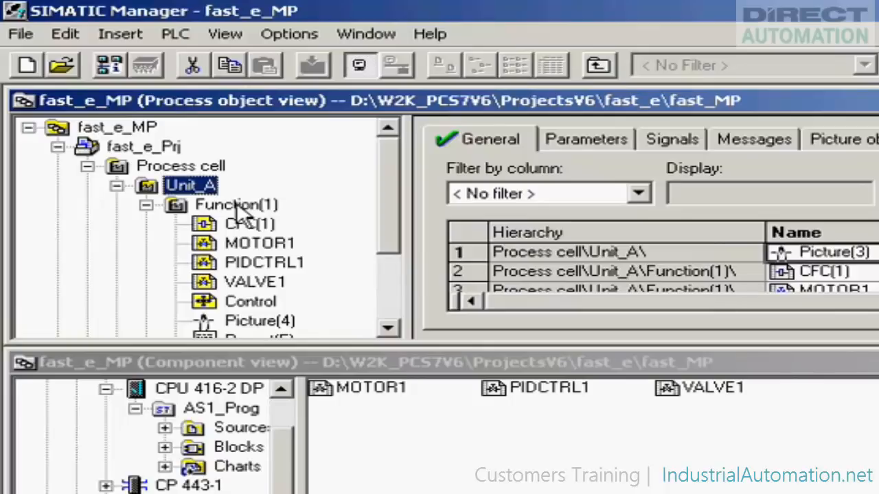
Step: Delete the CFC(1) chart from Unit_A's Function(1) folder
click(205, 228)
right_click(205, 229)
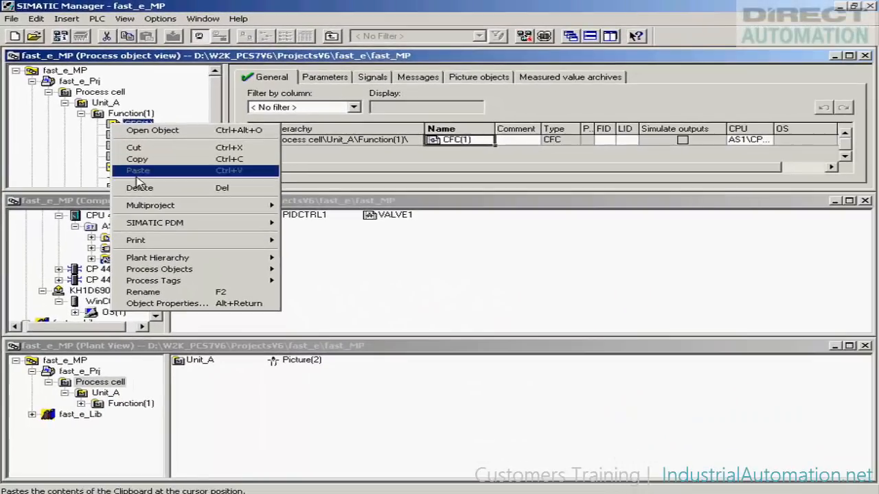
click(141, 189)
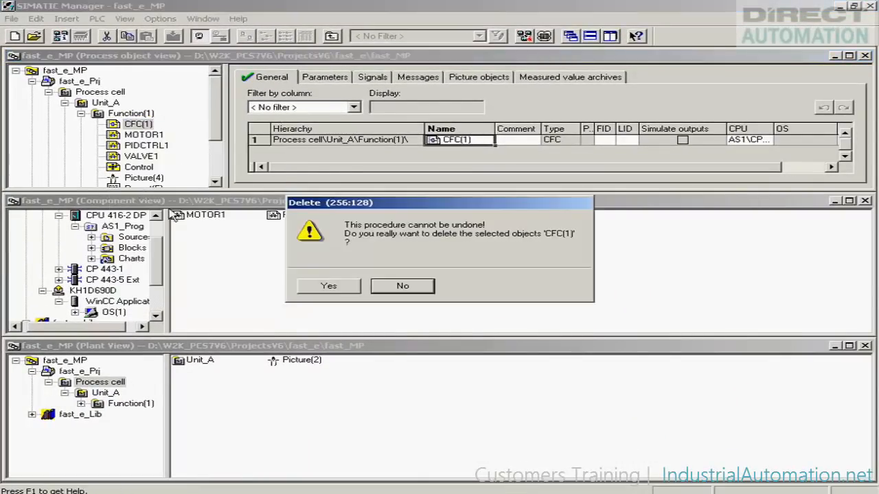
click(323, 287)
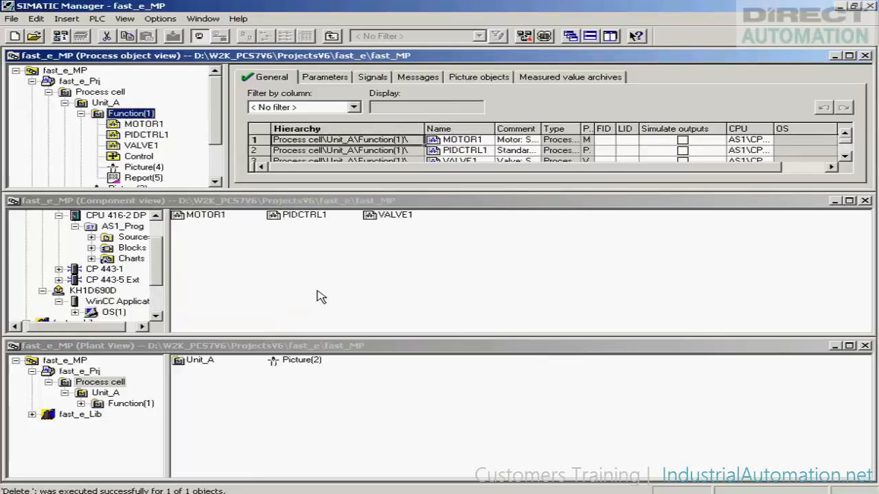
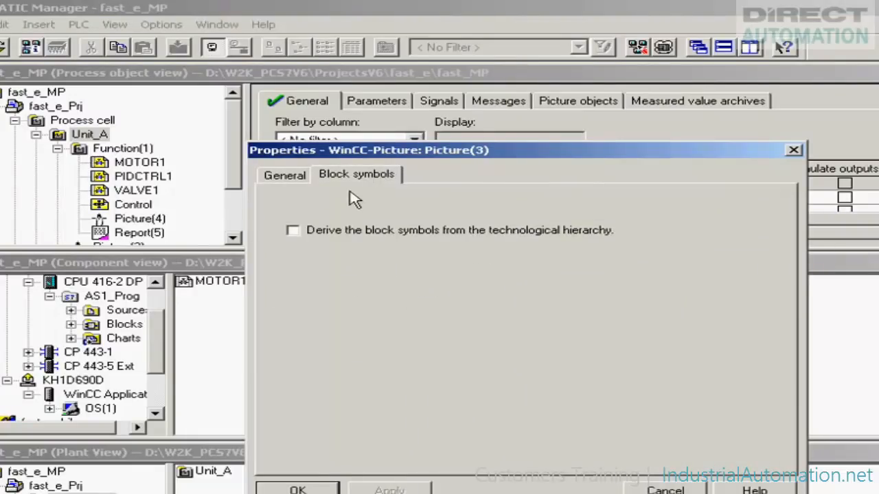
Step: Set Picture(3) to derive its block symbols from the technological hierarchy and accept its properties
click(293, 232)
click(297, 489)
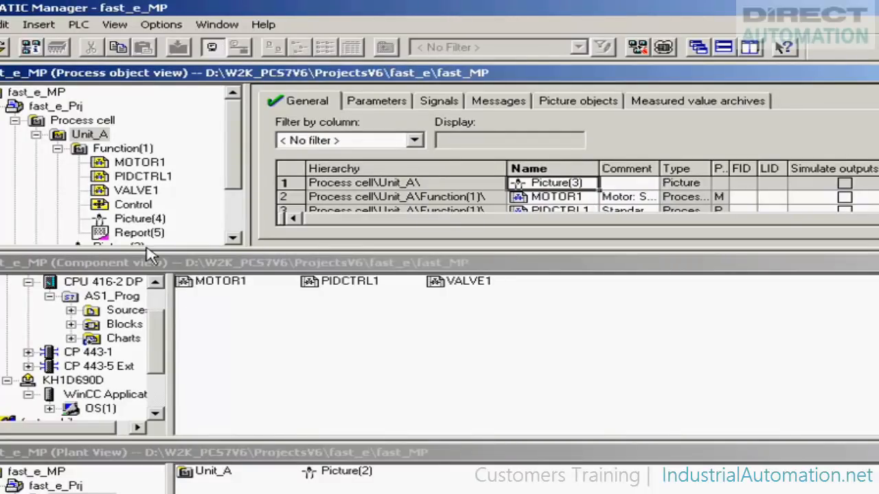
Step: Set the OS area to hierarchy level 2 in the plant hierarchy settings and accept them
right_click(94, 135)
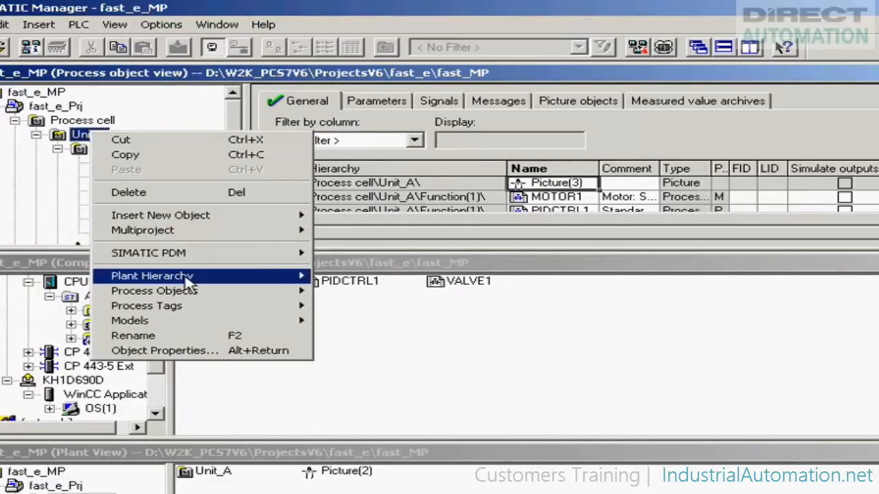
mouse_move(254, 285)
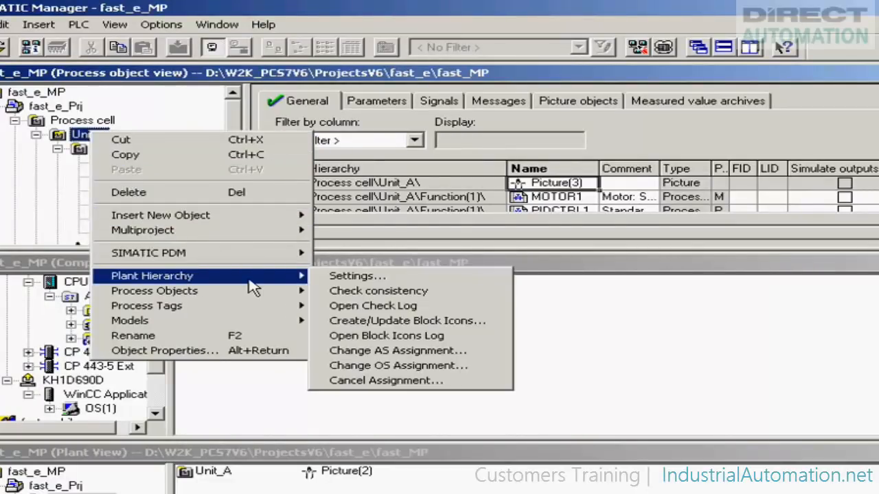
click(340, 279)
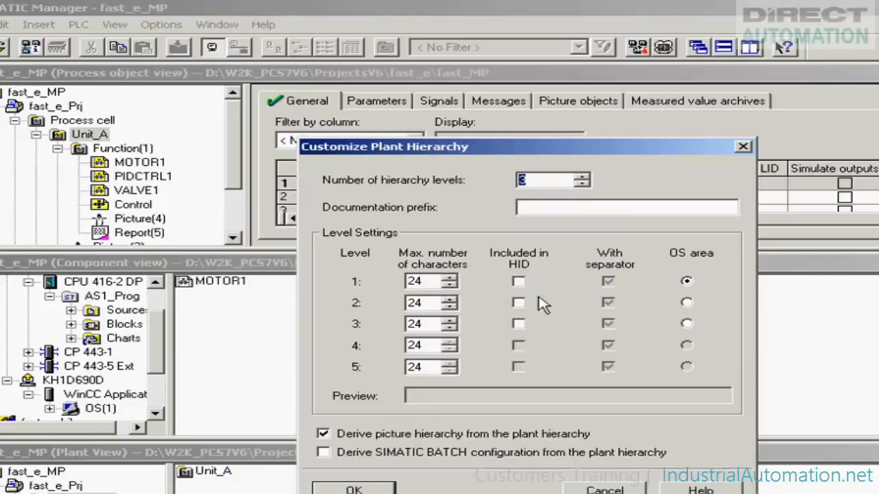
click(687, 303)
click(350, 489)
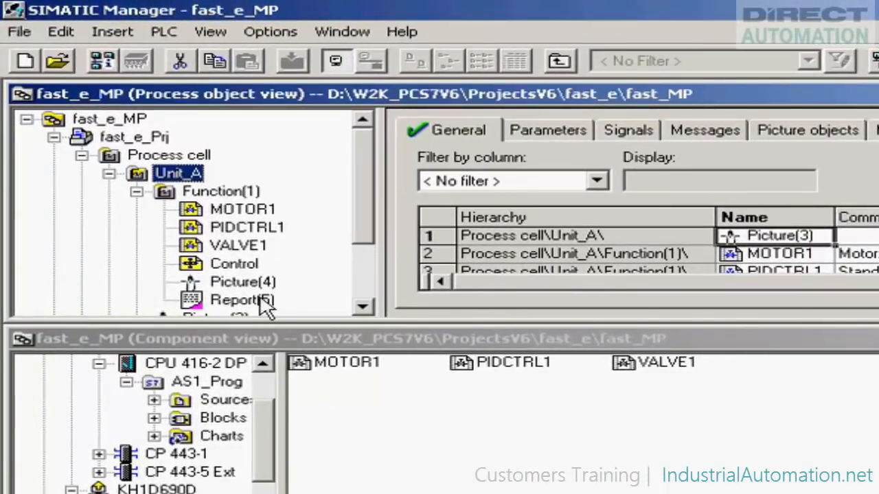
Step: Copy the Unit_A folder and paste it into the Process cell folder
right_click(184, 181)
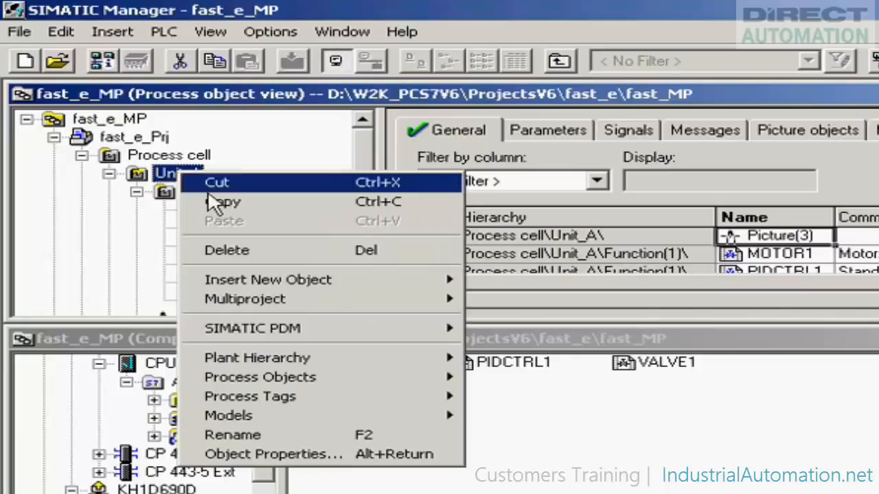
click(222, 205)
click(202, 157)
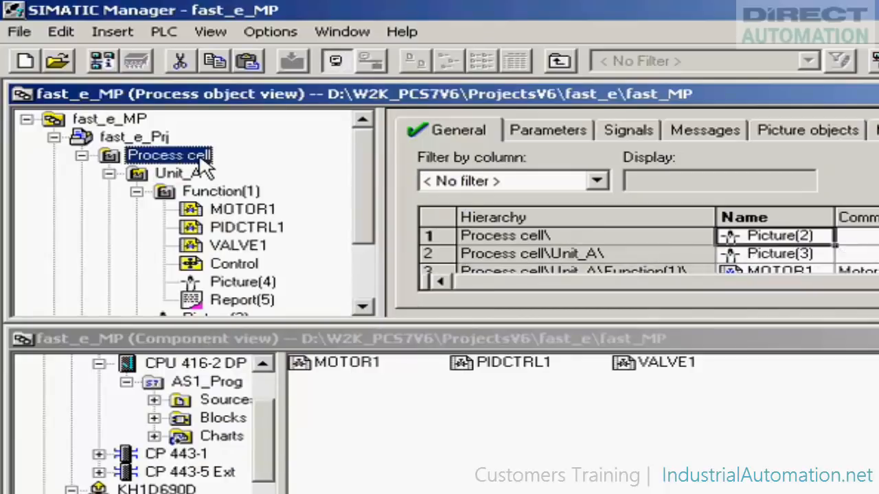
right_click(205, 165)
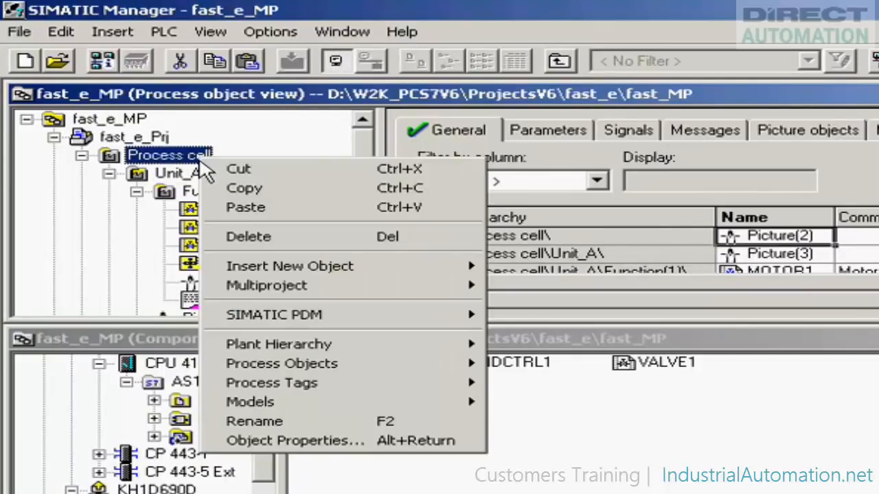
click(235, 206)
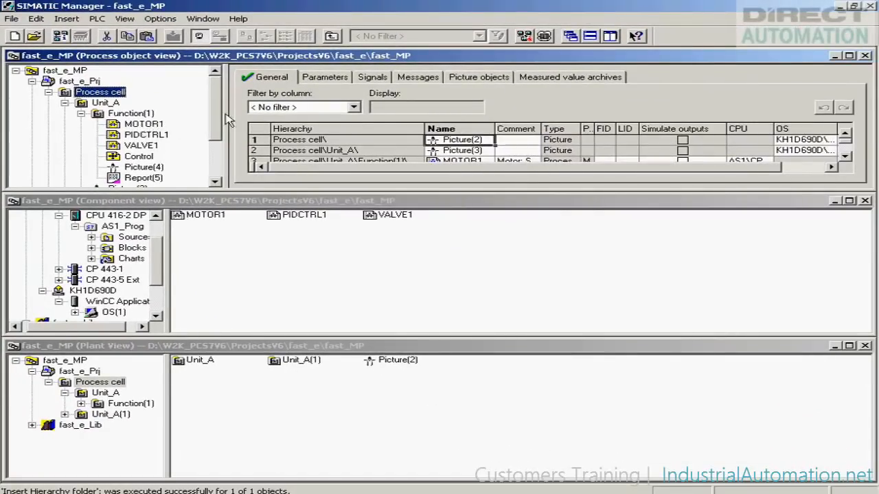
Step: Enlarge the process object view window and rename the pasted unit folder as Unit_B
click(848, 56)
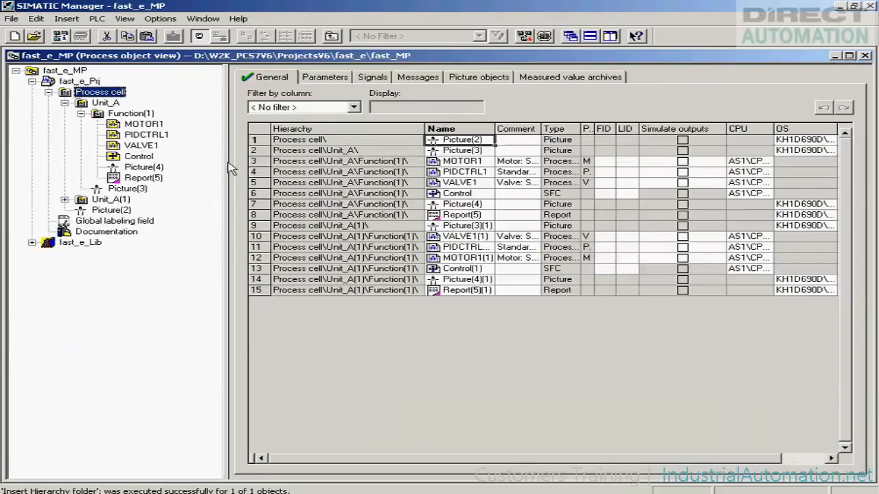
click(115, 200)
click(115, 200)
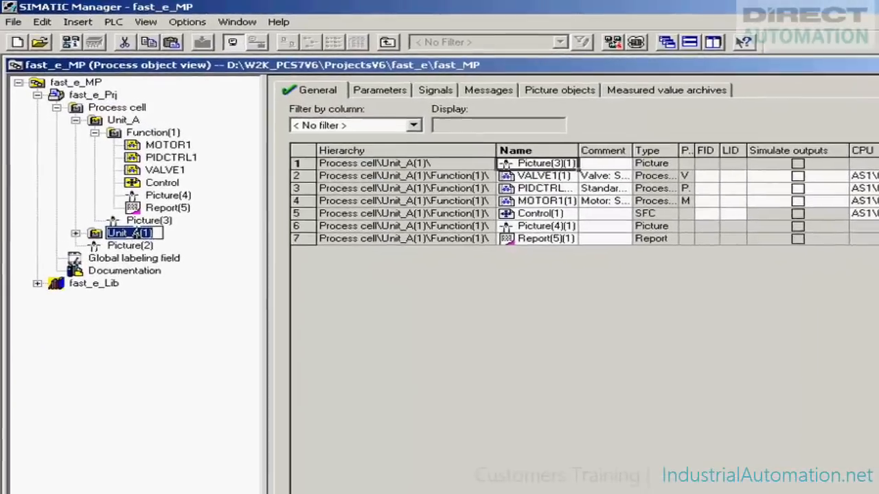
click(134, 200)
key(BackSpace)
key(BackSpace)
key(BackSpace)
key(BackSpace)
text(B)
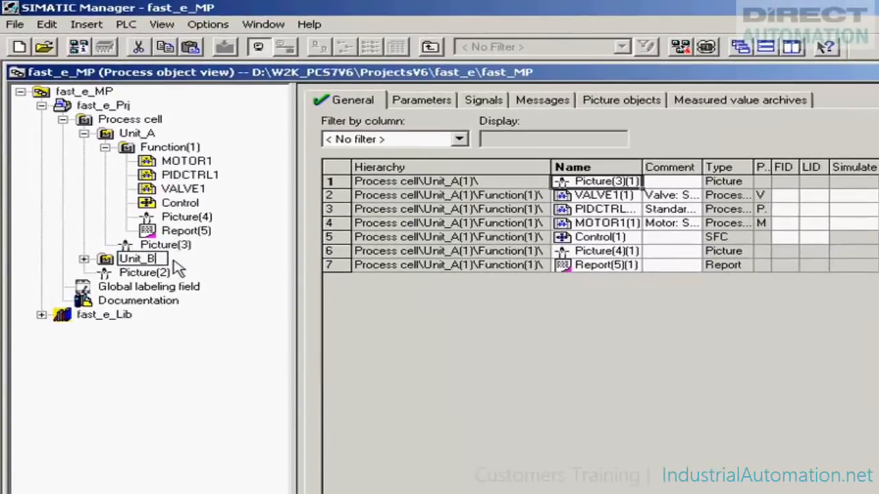
key(Return)
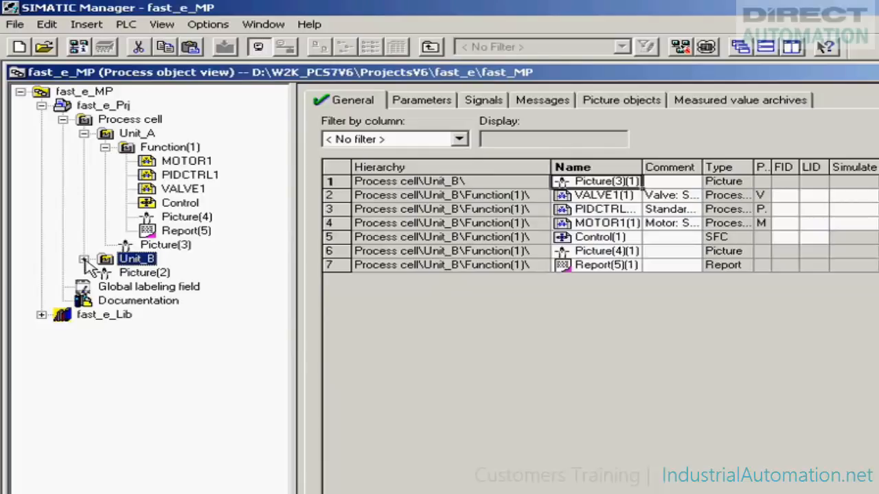
Step: Expand Unit_B down to its function folder's contents and rename the copied motor chart as MOTOR2
click(83, 258)
click(105, 273)
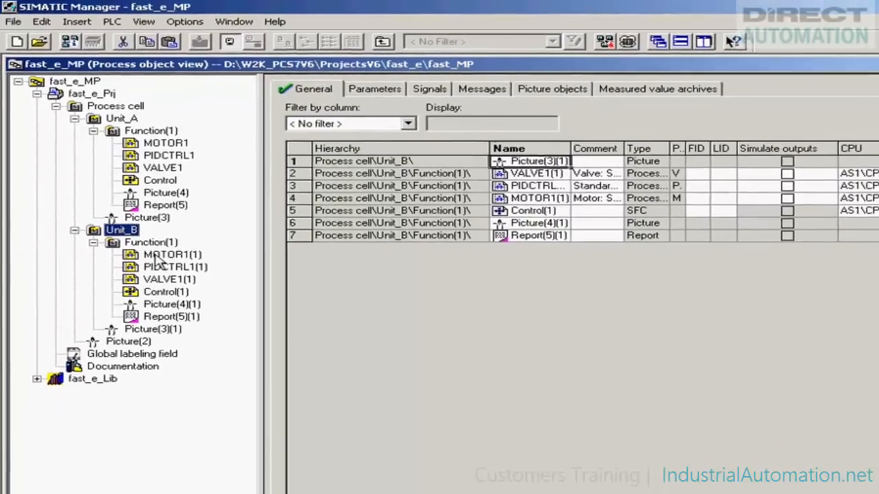
right_click(175, 286)
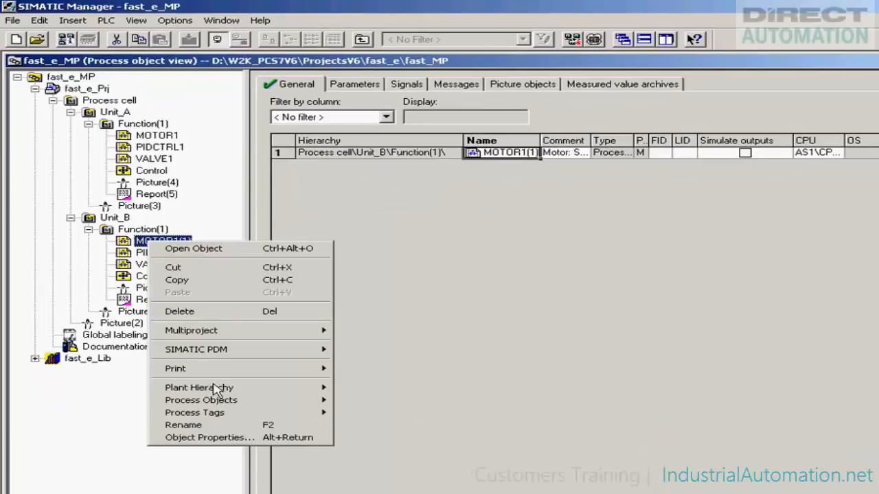
click(229, 425)
click(196, 241)
key(BackSpace)
key(BackSpace)
key(BackSpace)
key(BackSpace)
text(2)
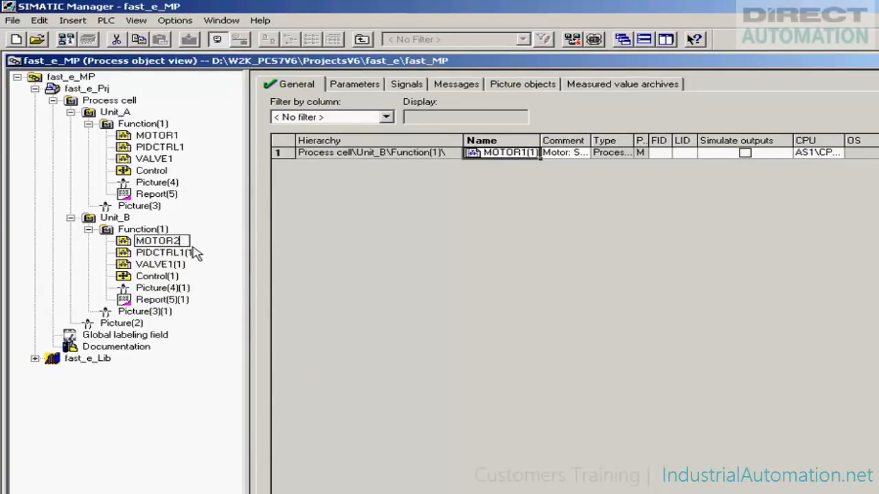
Step: Rename the copied PID controller chart in Unit_B's function folder as PIDCTRL2
click(191, 252)
key(F2)
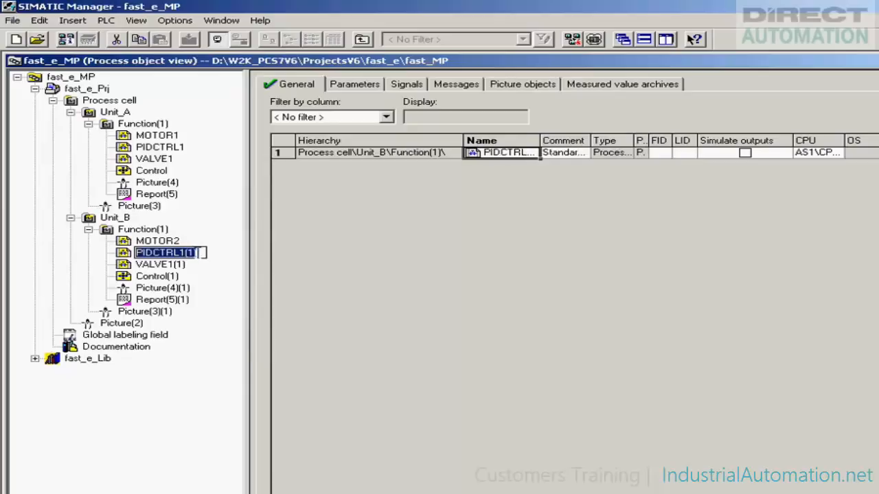
click(198, 253)
key(BackSpace)
key(BackSpace)
key(BackSpace)
key(BackSpace)
text(2)
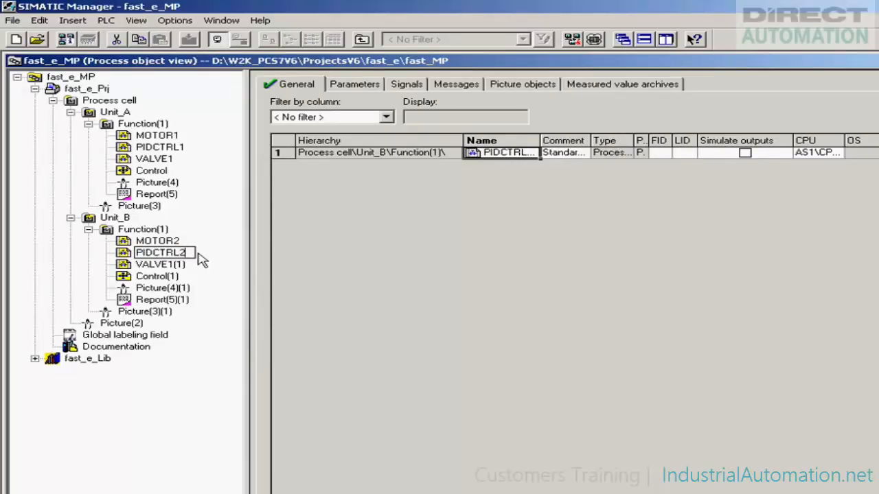
Step: Rename the copied valve chart in Unit_B's function folder as VALVE2
click(188, 265)
key(F2)
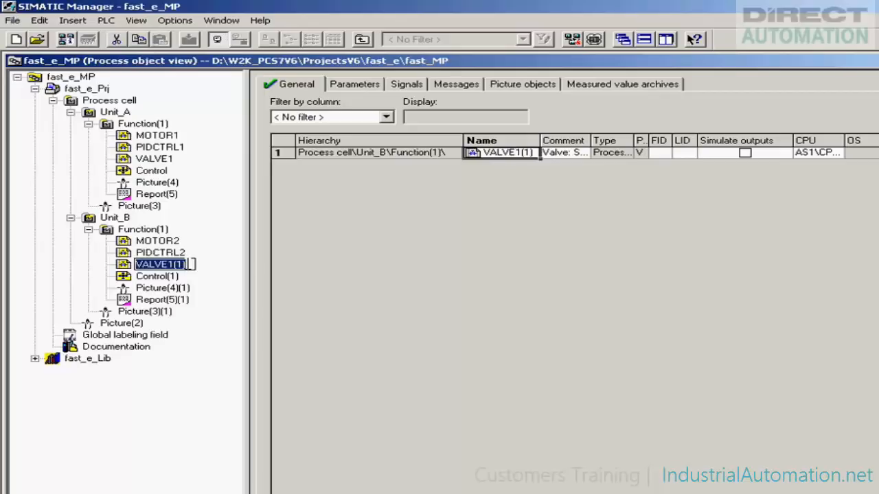
click(193, 265)
key(BackSpace)
key(BackSpace)
key(BackSpace)
key(BackSpace)
text(2)
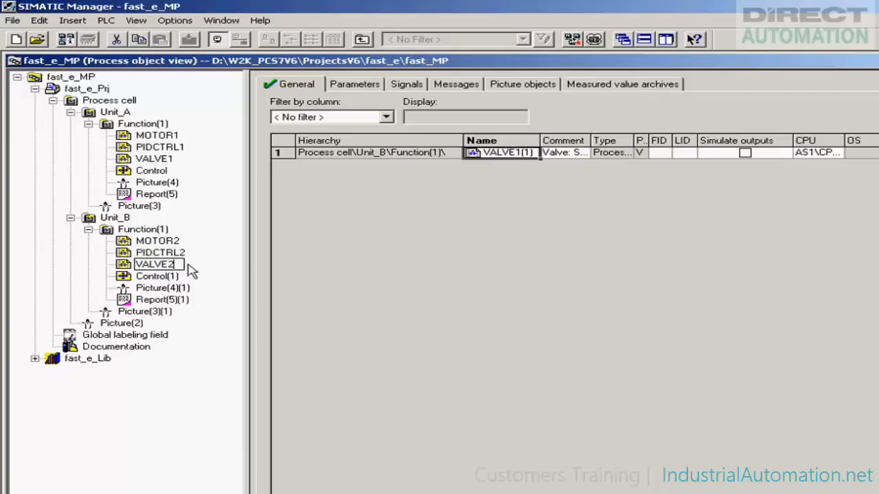
click(171, 276)
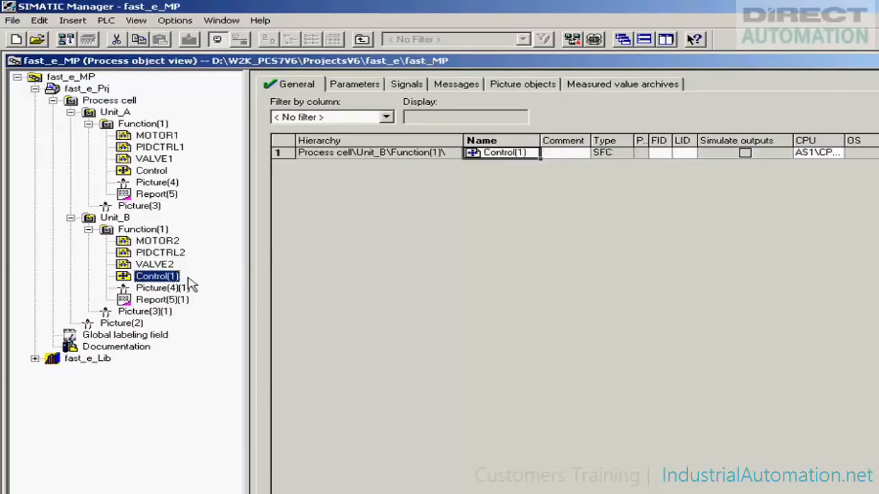
Step: Check the block symbols setting in the properties of Unit_B's Picture(3)(1), then close the properties
click(142, 229)
click(114, 218)
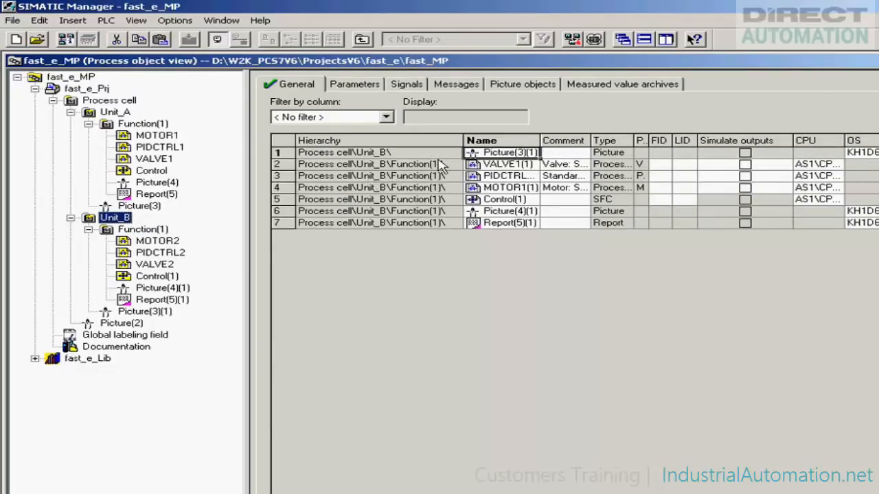
right_click(471, 153)
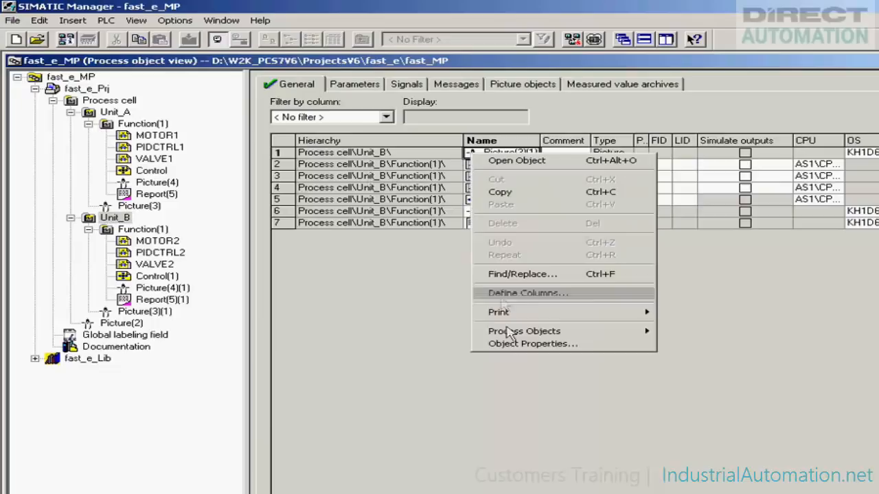
click(516, 344)
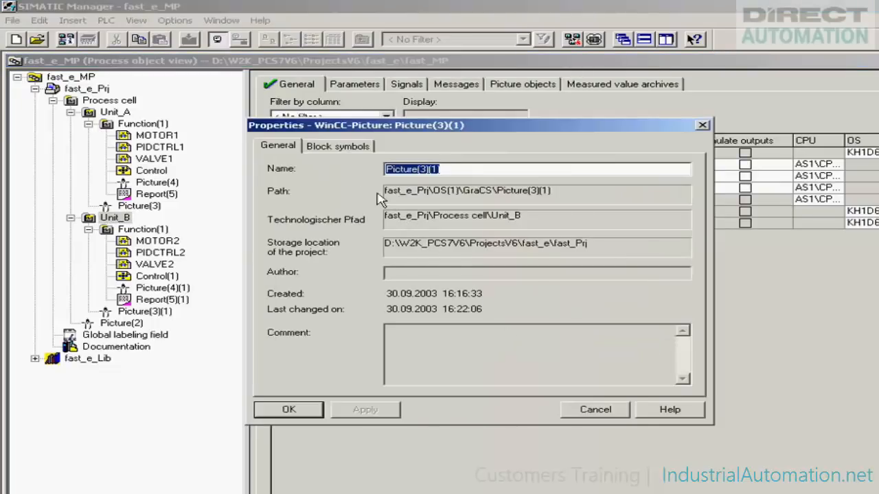
click(345, 150)
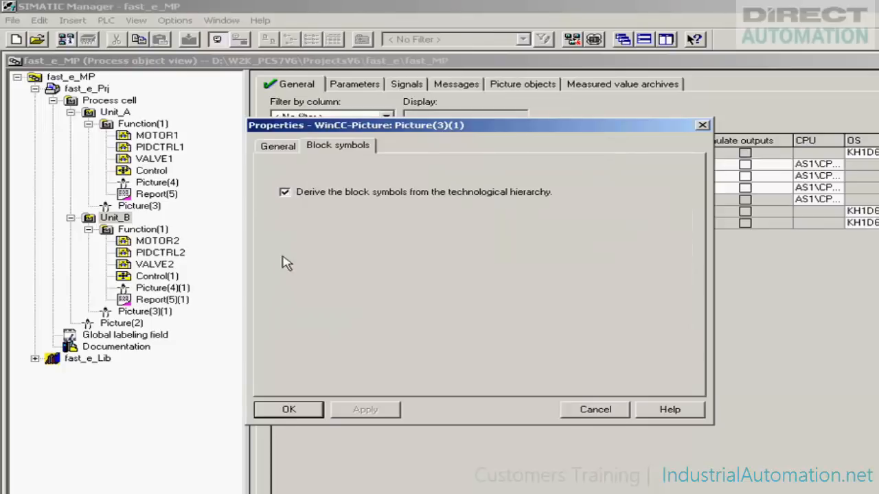
click(287, 408)
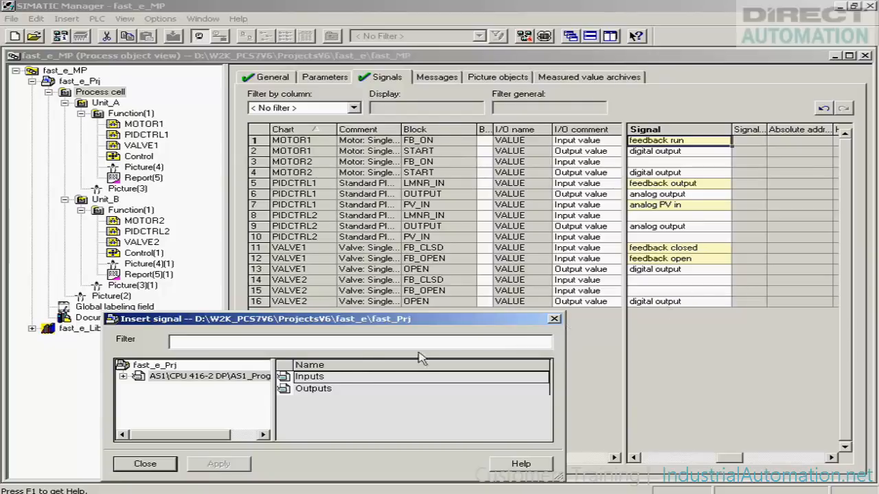
Step: Assign the AS1 input signal MOTOR1-FB_ON to the FB_ON block of the MOTOR1 chart
double_click(136, 377)
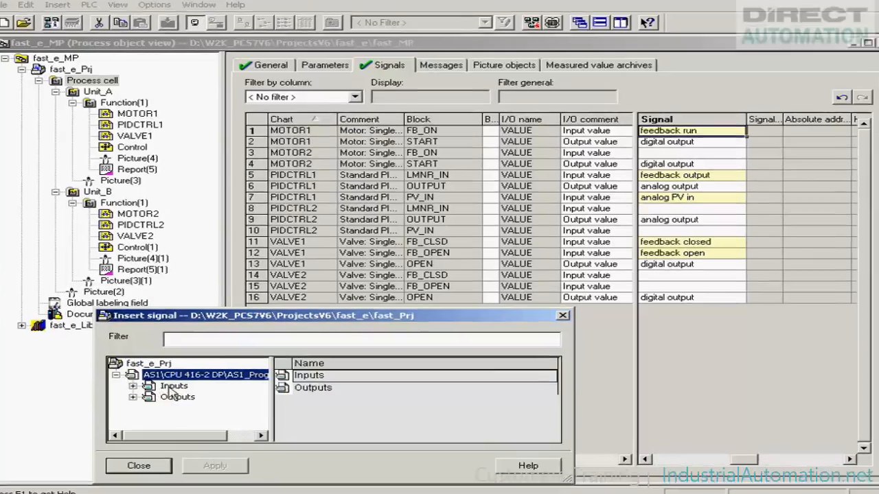
click(180, 387)
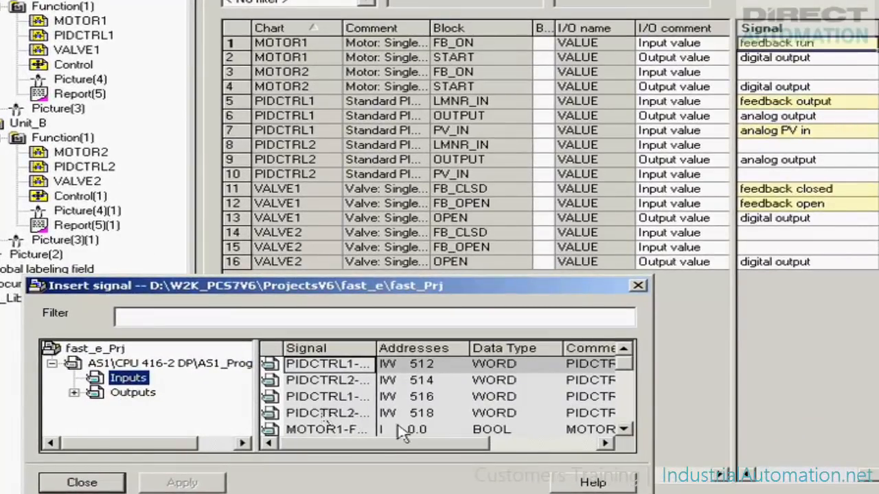
click(382, 363)
drag(383, 348, 439, 351)
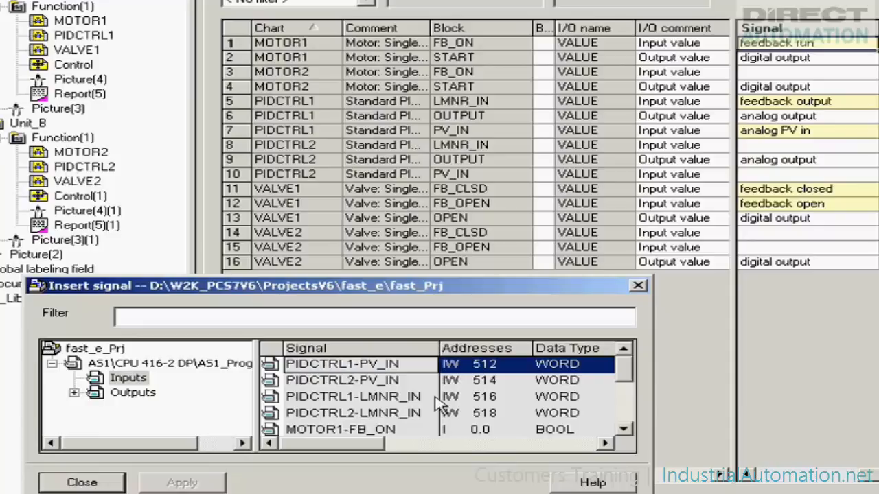
click(391, 429)
click(472, 363)
click(391, 430)
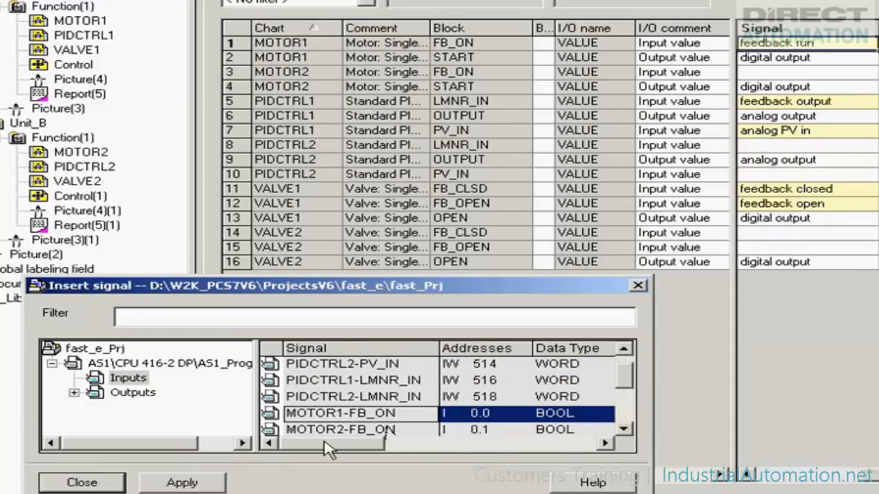
click(194, 484)
click(194, 484)
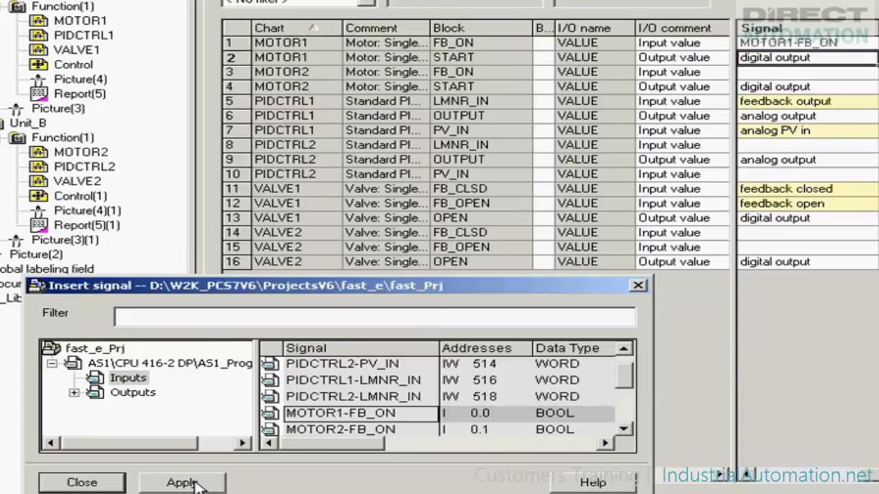
Step: Assign the output signal MOTOR1-OUT to the START block of the MOTOR1 chart
click(145, 393)
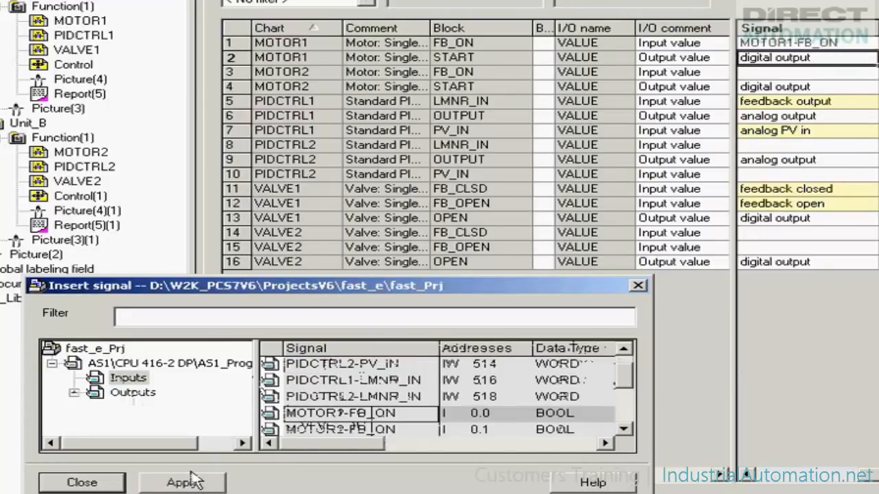
click(141, 392)
drag(376, 348, 427, 348)
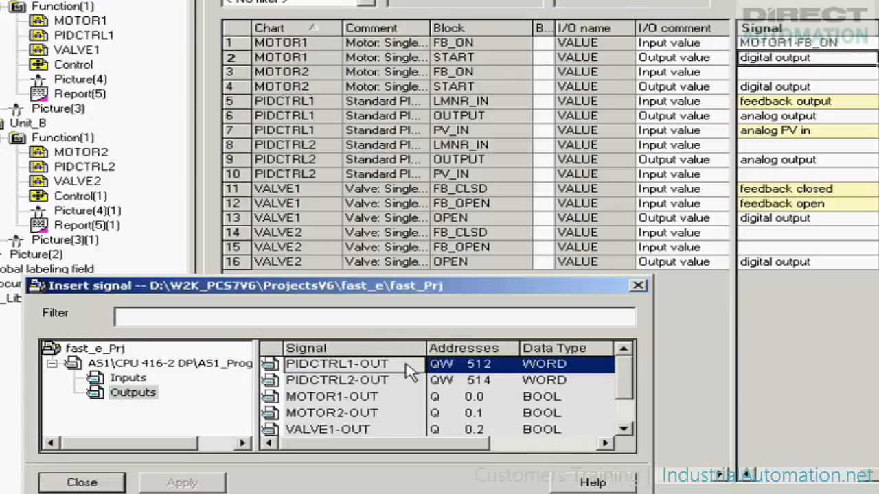
click(336, 399)
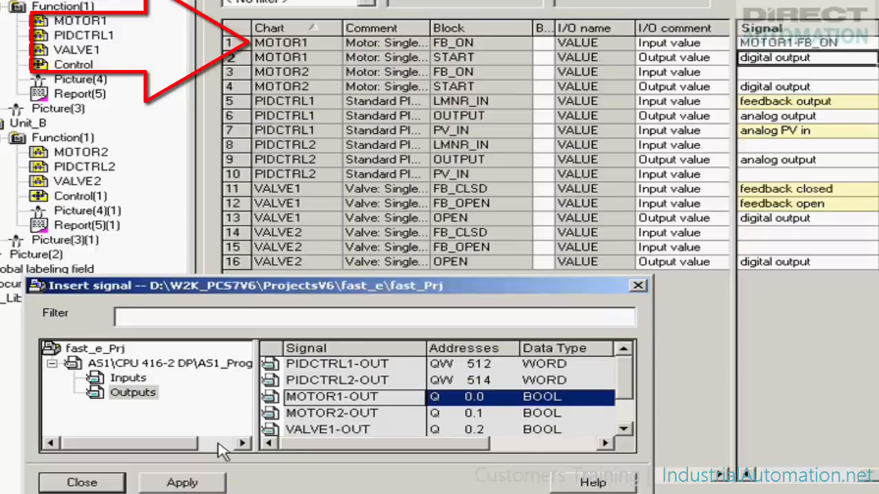
click(182, 483)
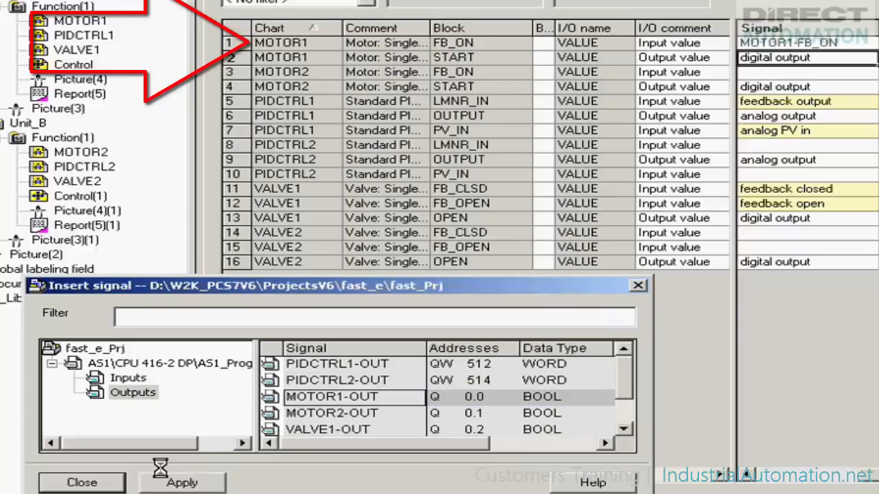
Step: Assign the input signal MOTOR2-FB_ON to MOTOR2's FB_ON block and the output signal MOTOR2-OUT to its START block
click(133, 380)
click(622, 429)
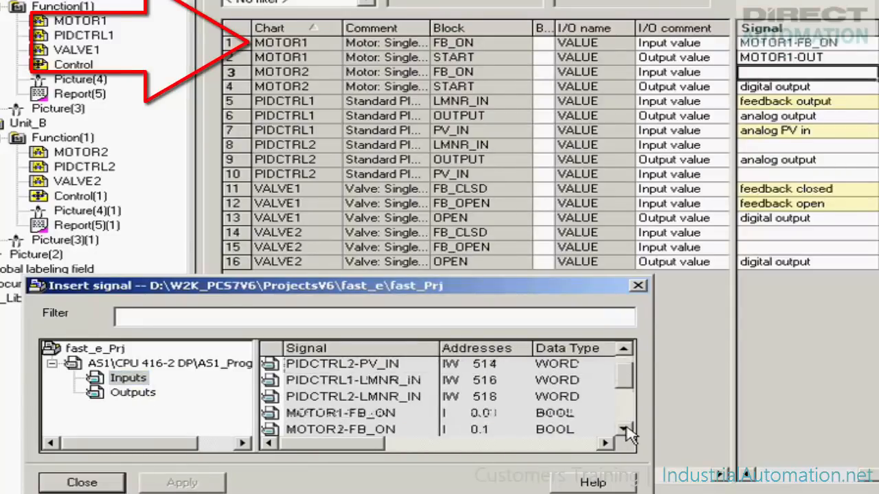
click(623, 430)
click(385, 414)
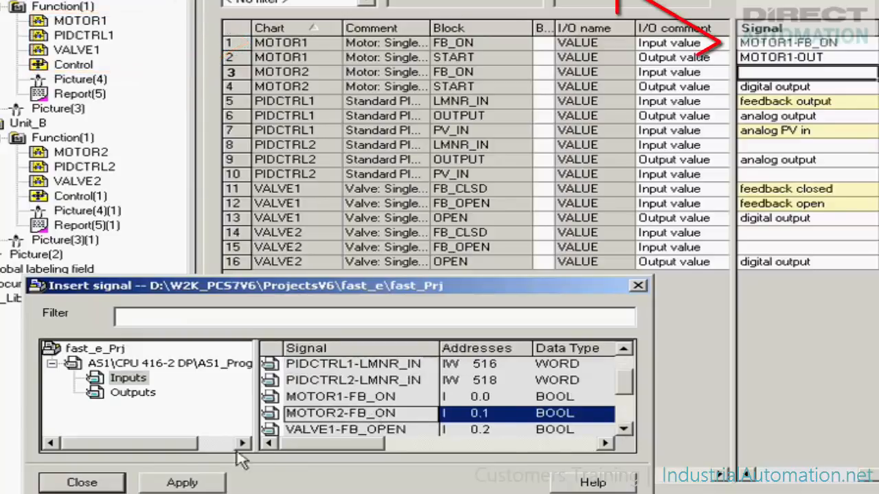
click(182, 482)
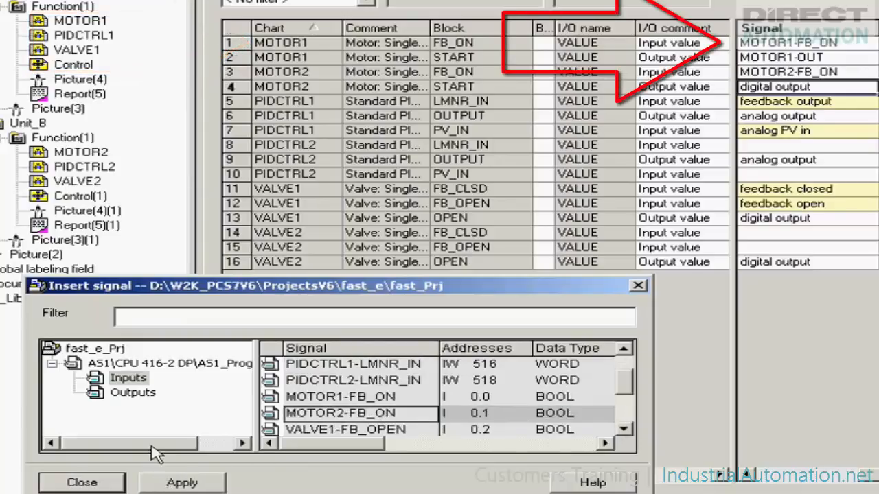
click(138, 394)
click(305, 414)
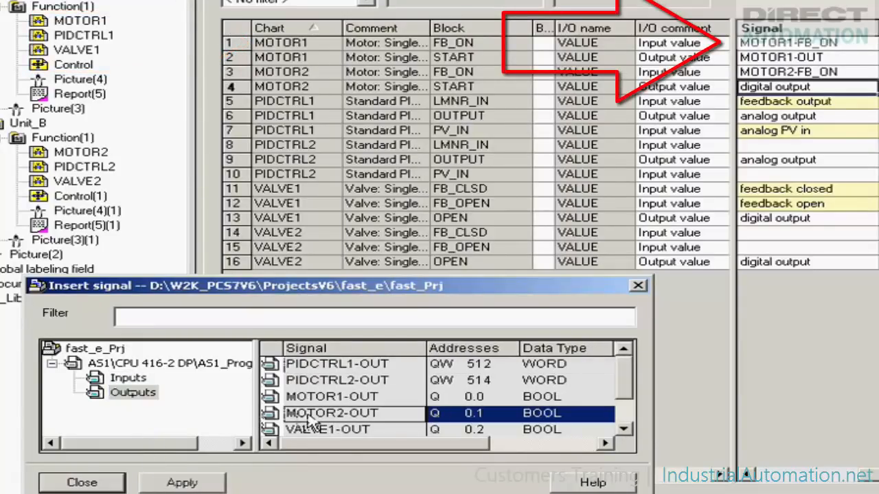
click(182, 483)
Step: Assign the input signal PIDCTRL1-LMNR_IN to PIDCTRL1's LMNR_IN block and the output signal PIDCTRL1-OUT to its OUTPUT block
click(137, 380)
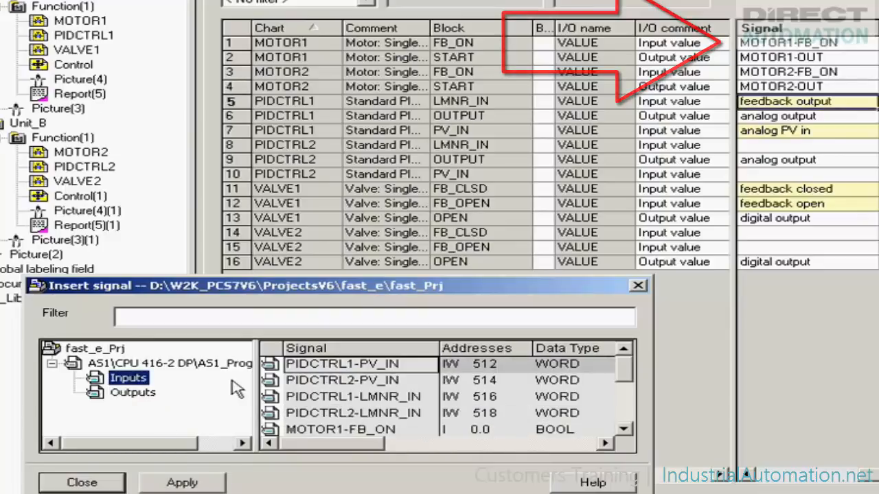
click(316, 400)
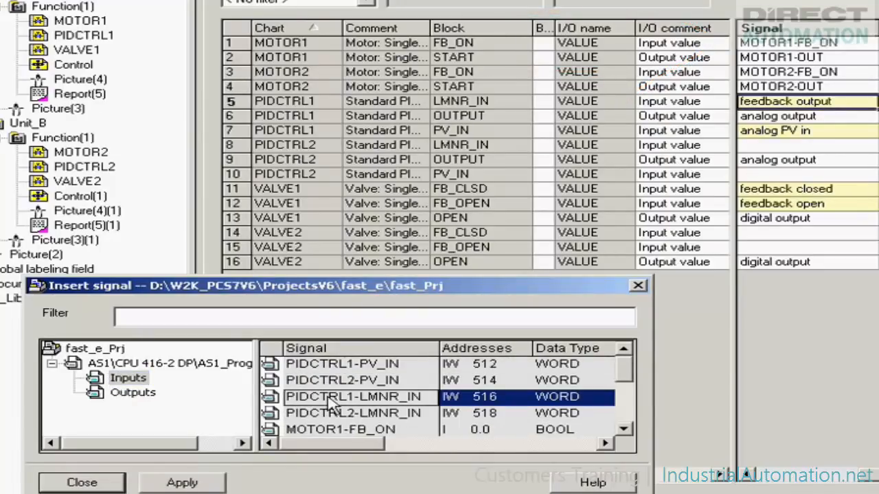
click(182, 482)
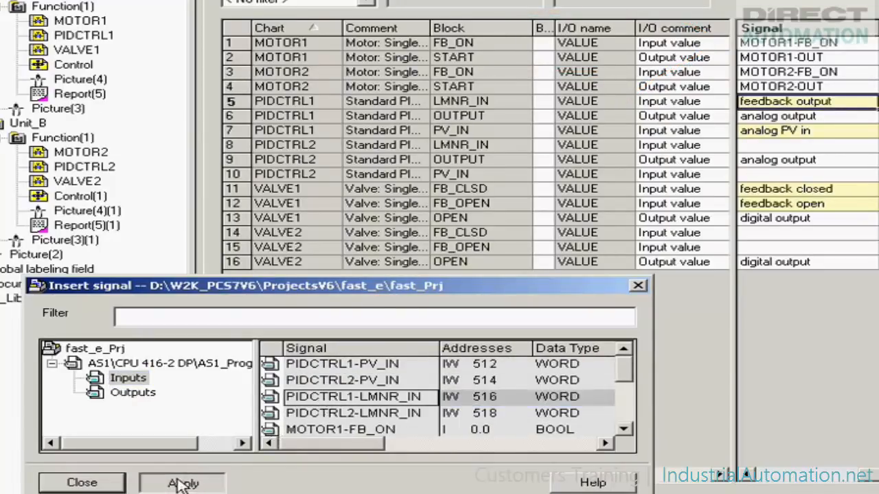
click(140, 398)
click(338, 371)
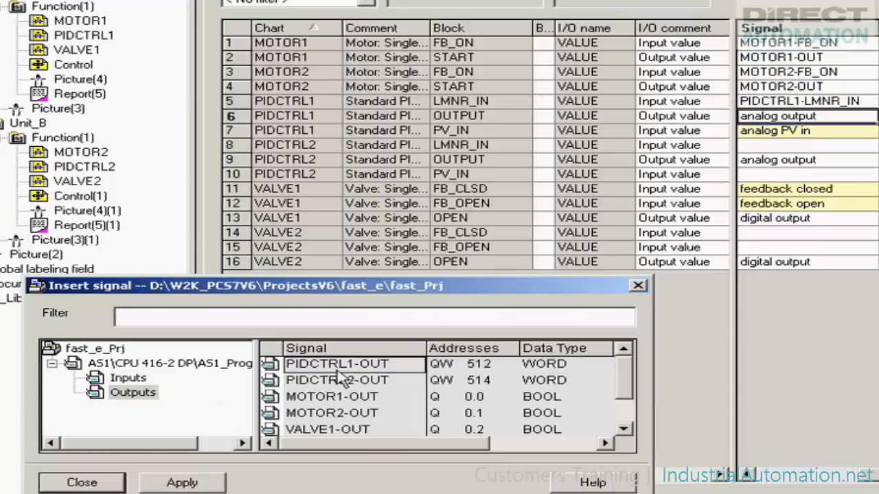
click(159, 481)
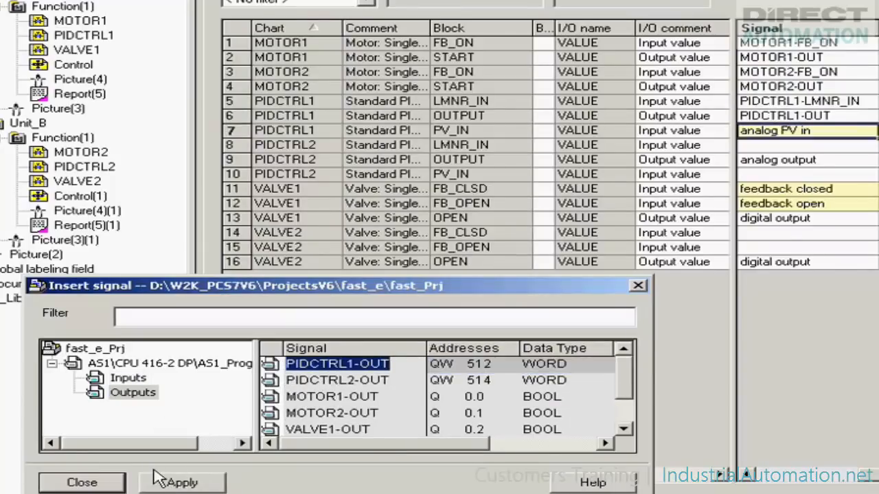
Step: Assign the input signal PIDCTRL1-PV_IN to the PV_IN block of the PIDCTRL1 chart
click(134, 380)
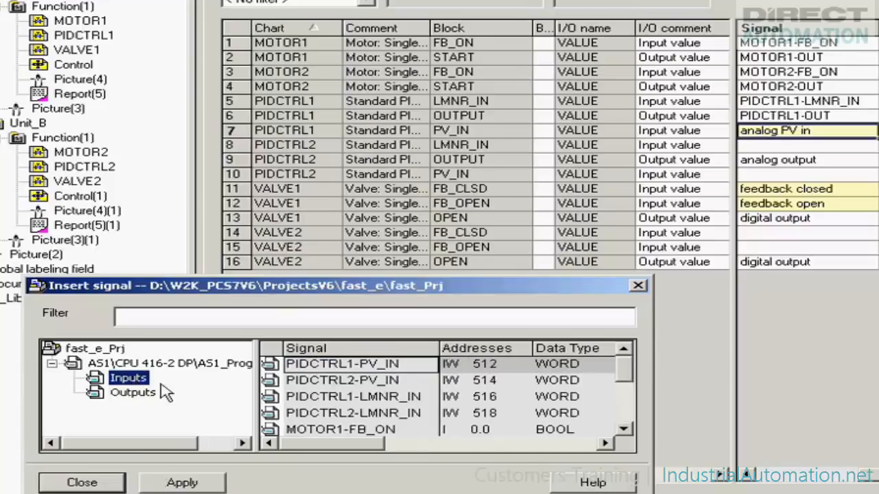
click(326, 364)
click(170, 480)
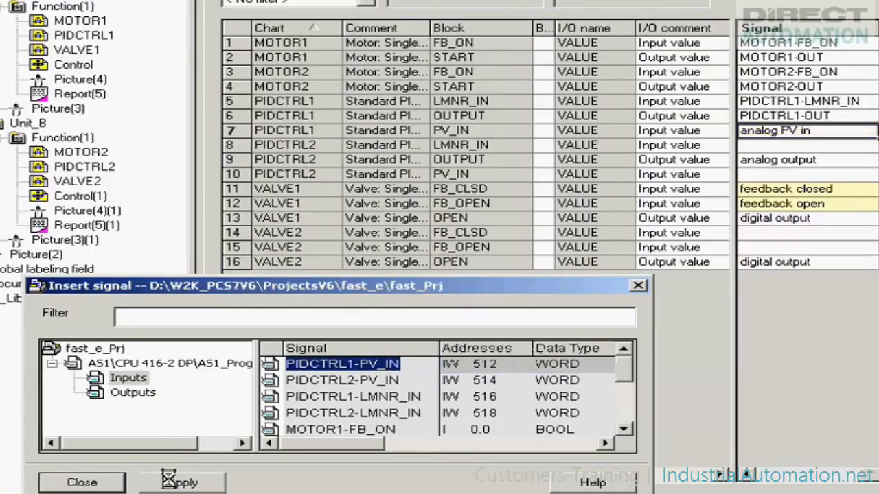
Step: Assign the input signal PIDCTRL2-LMNR_IN to PIDCTRL2's LMNR_IN block and the output signal PIDCTRL2-OUT to its OUTPUT block
click(319, 414)
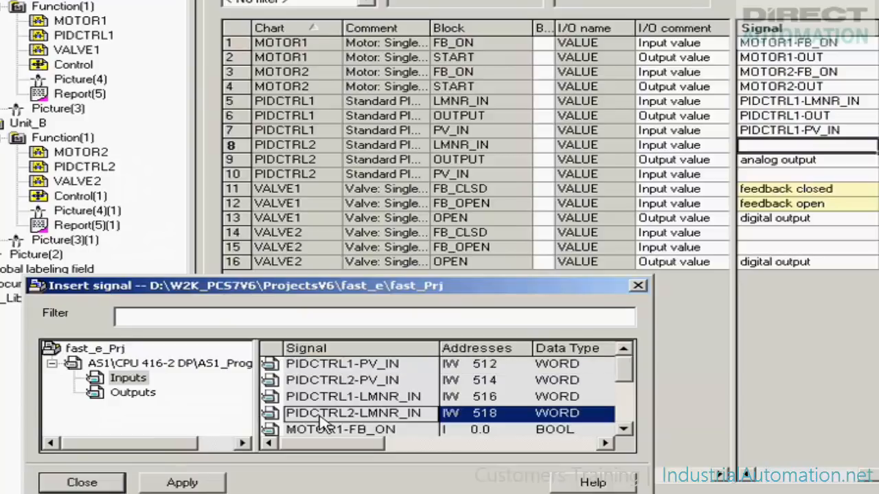
click(170, 483)
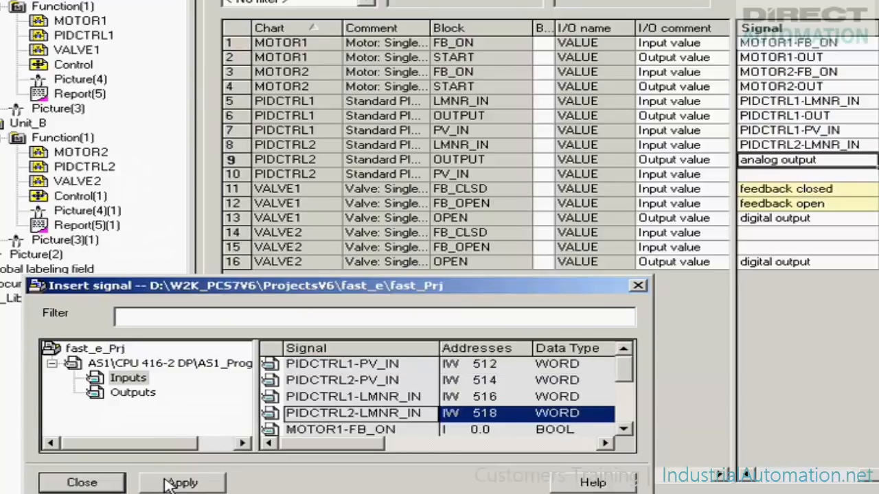
click(133, 394)
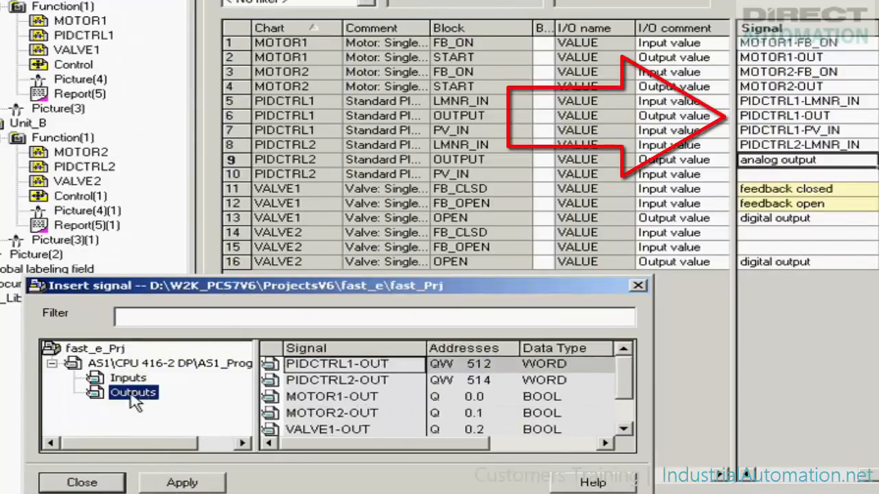
click(326, 381)
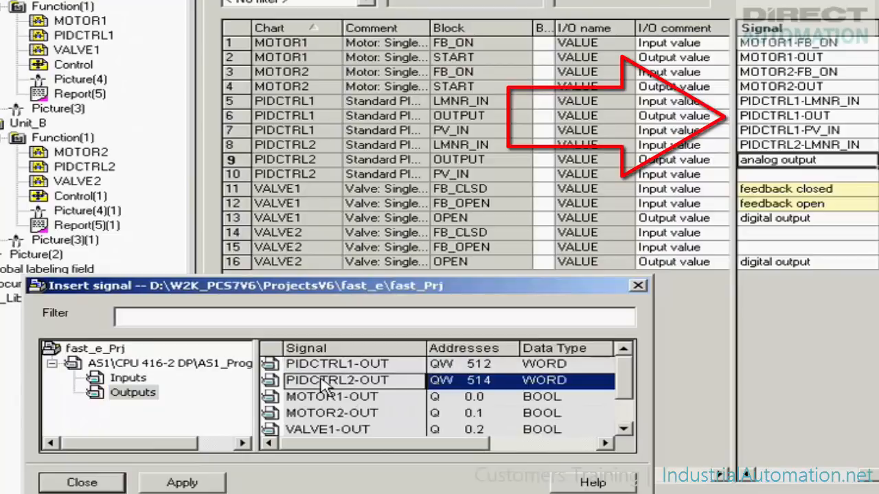
click(159, 484)
Step: Assign the input signal PIDCTRL2-PV_IN to the PV_IN block of the PIDCTRL2 chart
click(129, 378)
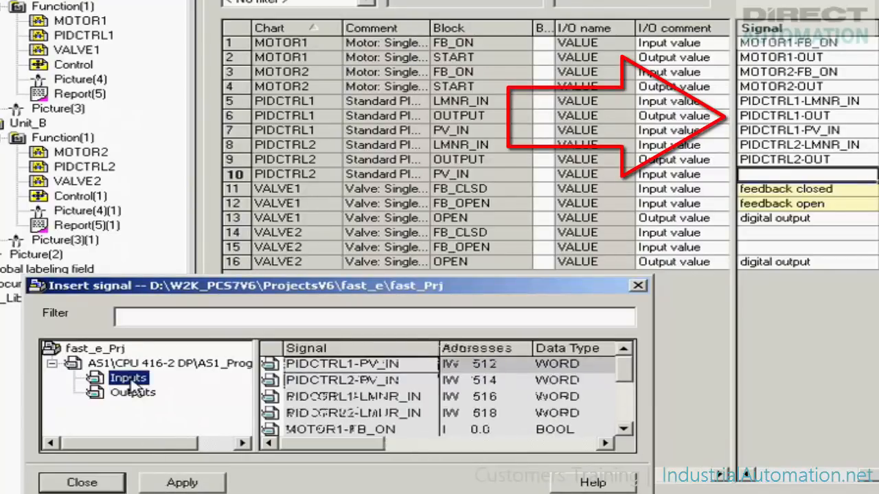
click(312, 383)
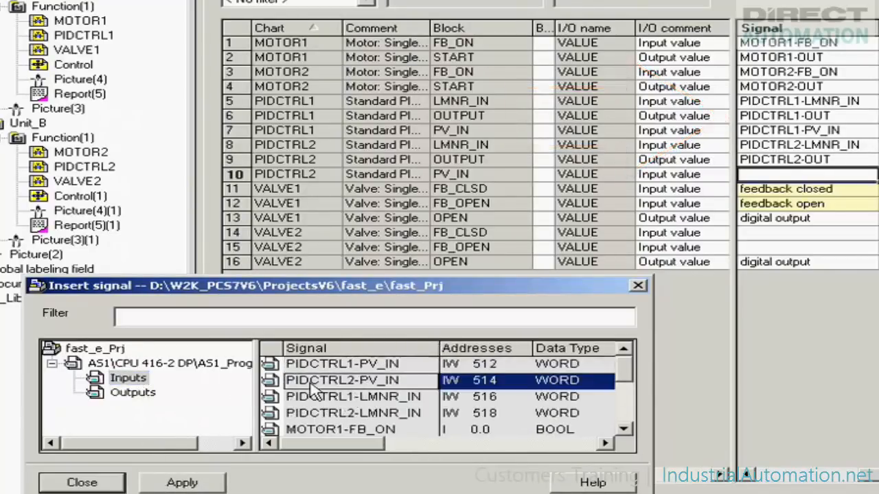
click(162, 485)
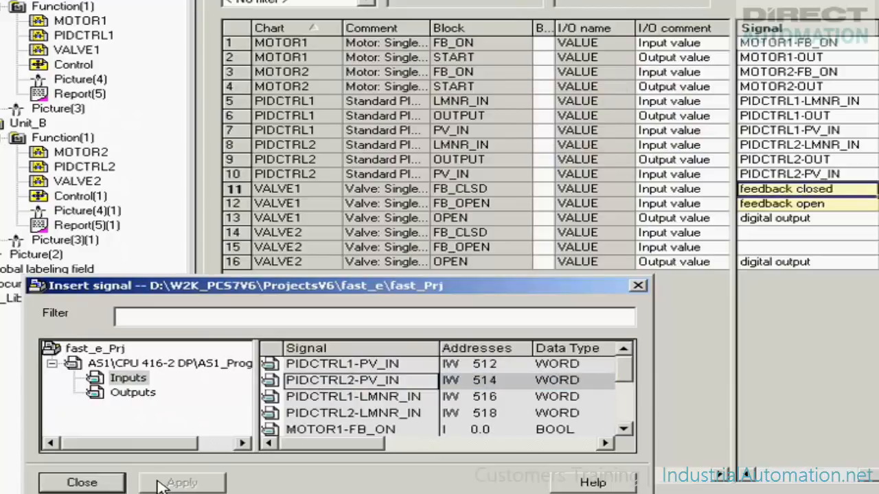
Step: Assign the input signals VALVE1-FB_CLSD and VALVE1-FB_OPEN to the FB_CLSD and FB_OPEN blocks of the VALVE1 chart
click(627, 377)
drag(627, 377, 631, 415)
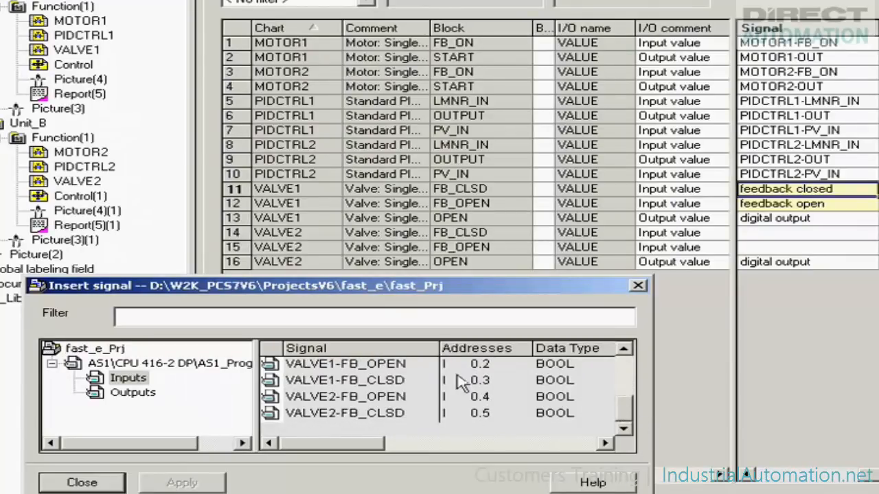
click(385, 383)
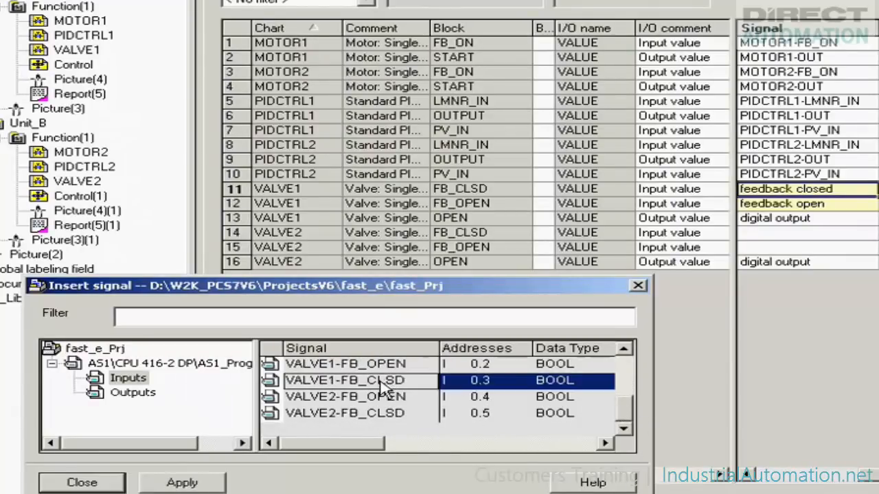
click(168, 484)
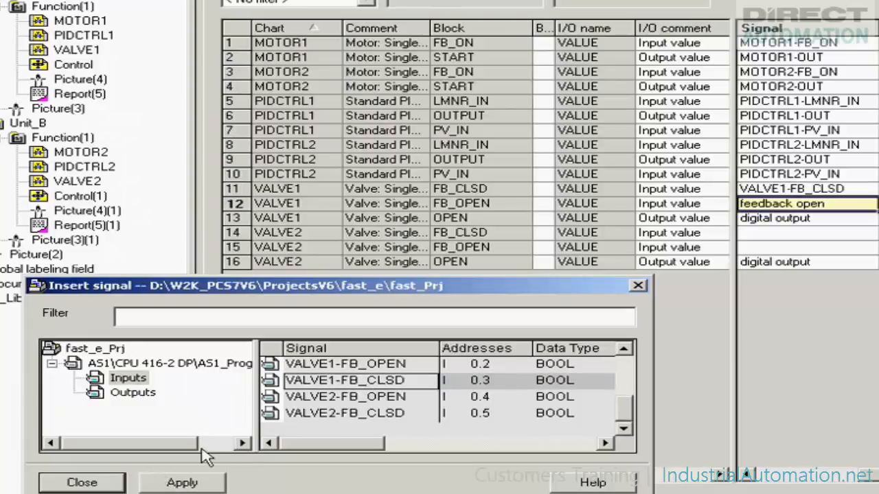
click(355, 367)
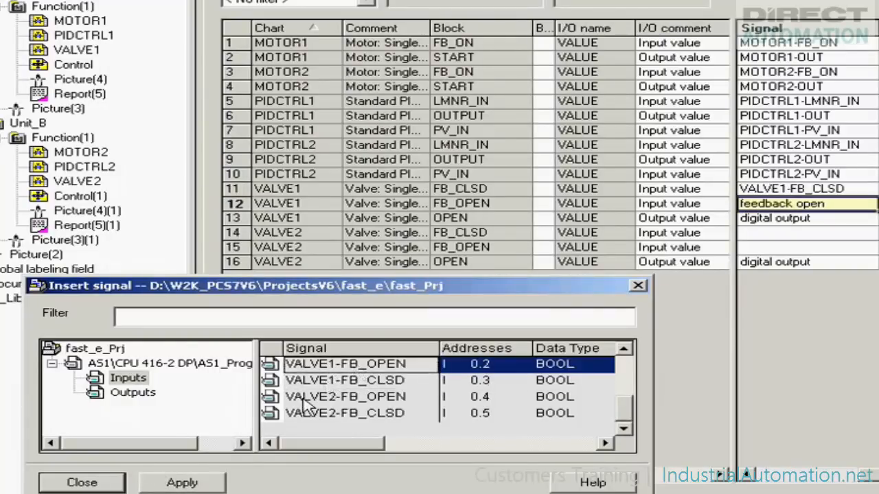
click(162, 485)
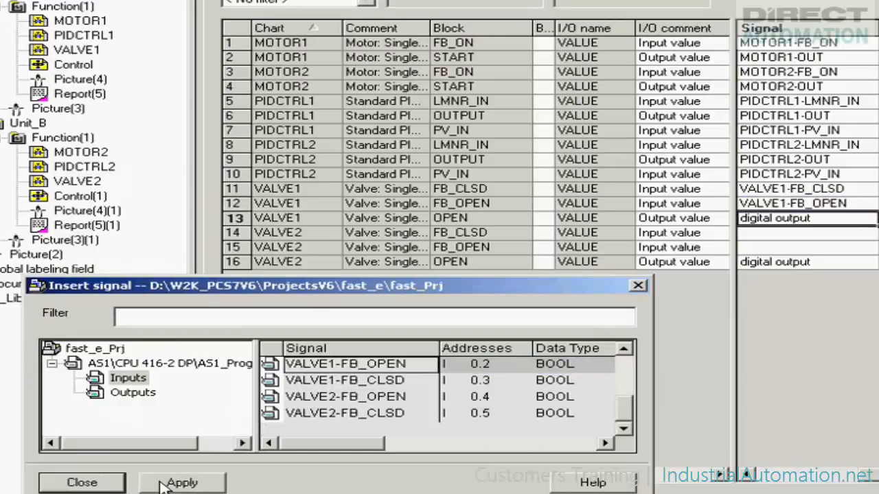
Step: Assign the output signal VALVE1-OUT to the OPEN block of the VALVE1 chart
click(130, 395)
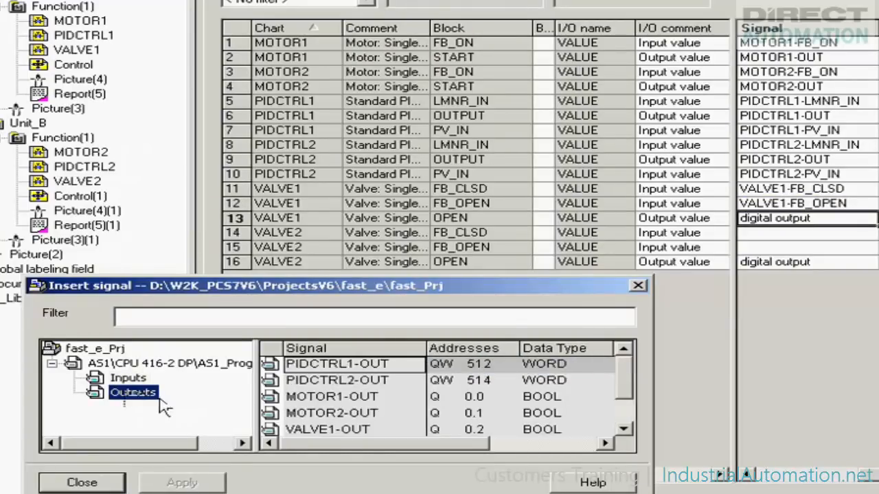
click(310, 431)
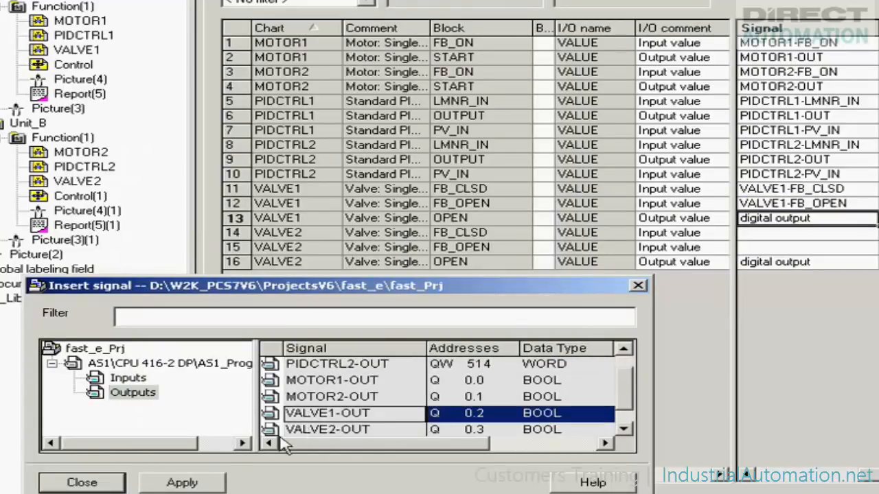
click(184, 483)
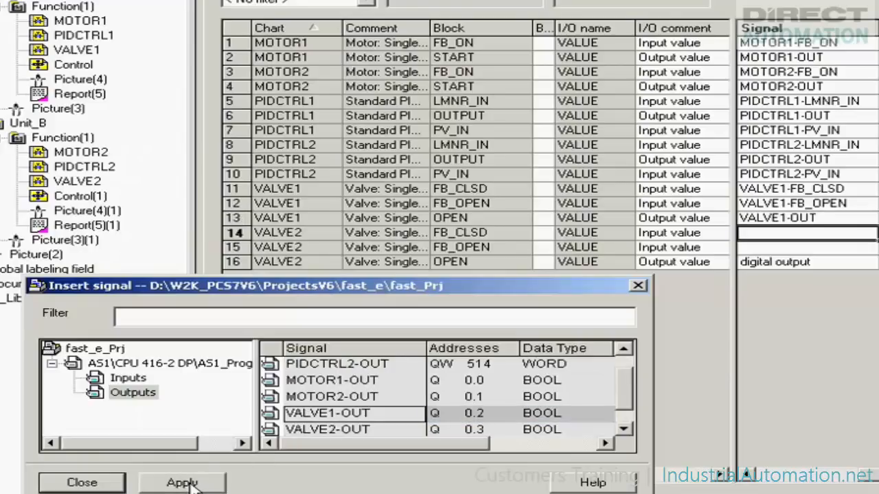
Step: Assign the input signals VALVE2-FB_CLSD and VALVE2-FB_OPEN to the FB_CLSD and FB_OPEN blocks of the VALVE2 chart
click(141, 379)
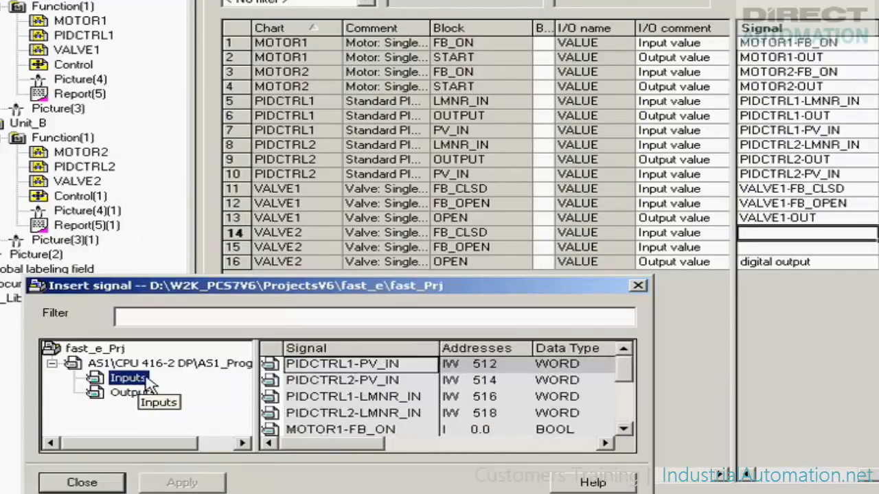
drag(625, 371, 638, 419)
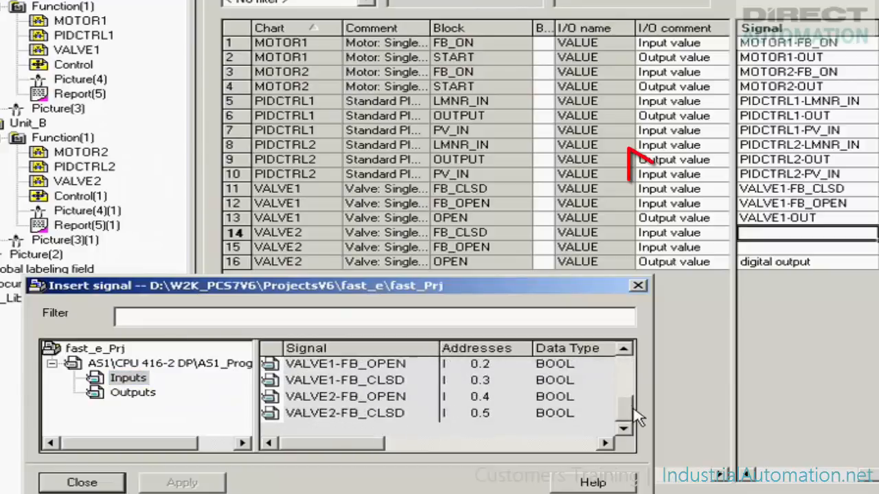
click(361, 414)
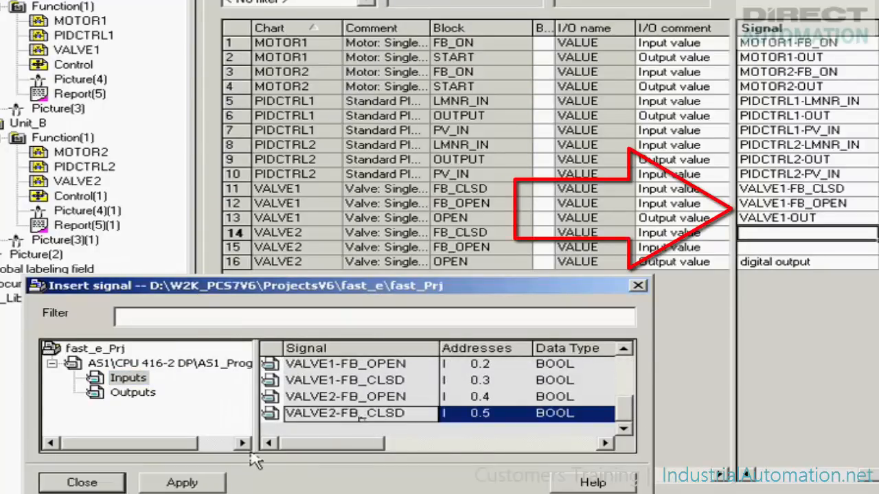
click(180, 484)
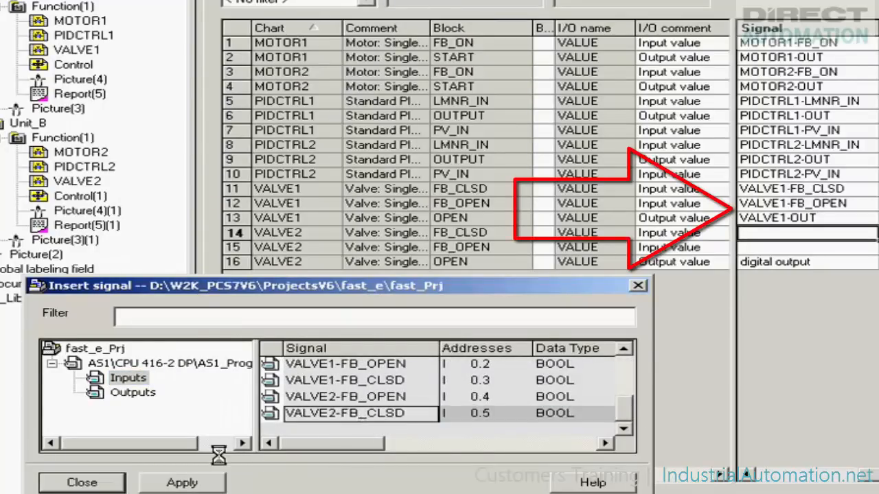
click(353, 399)
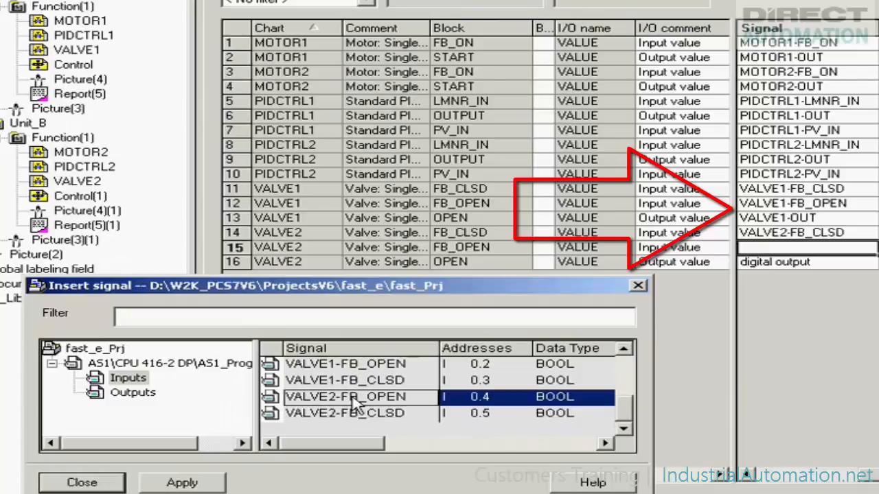
click(171, 483)
Step: Assign the output signal VALVE2-OUT to the OPEN block of the VALVE2 chart and finish inserting signals
click(152, 394)
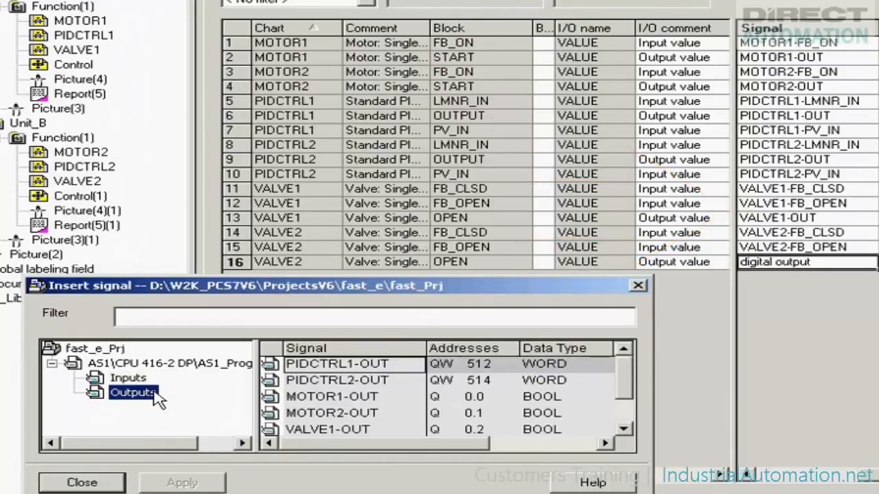
click(622, 427)
click(623, 427)
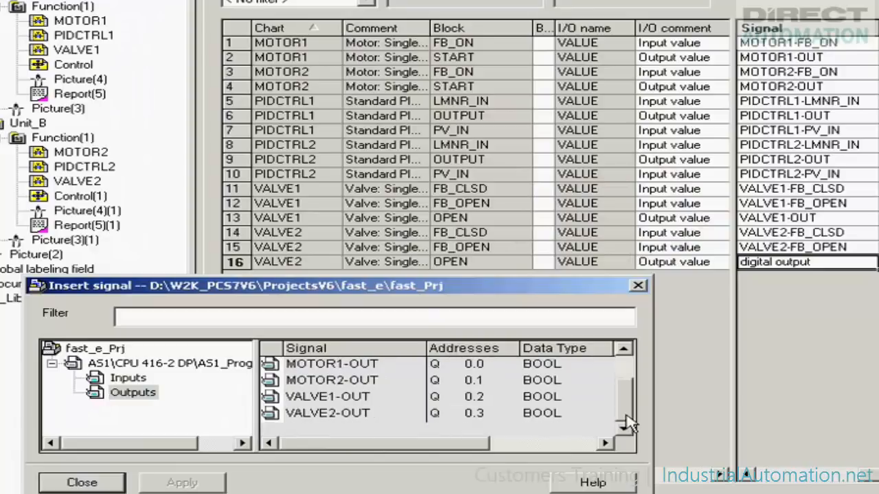
click(356, 415)
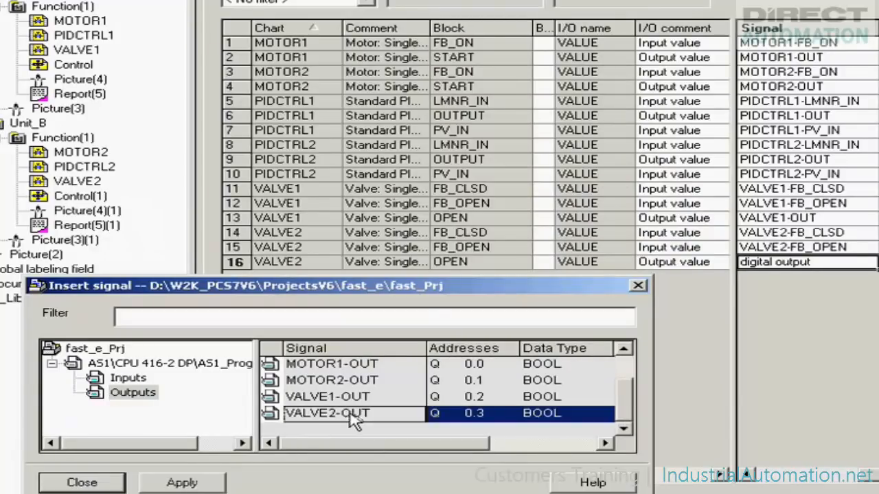
click(182, 480)
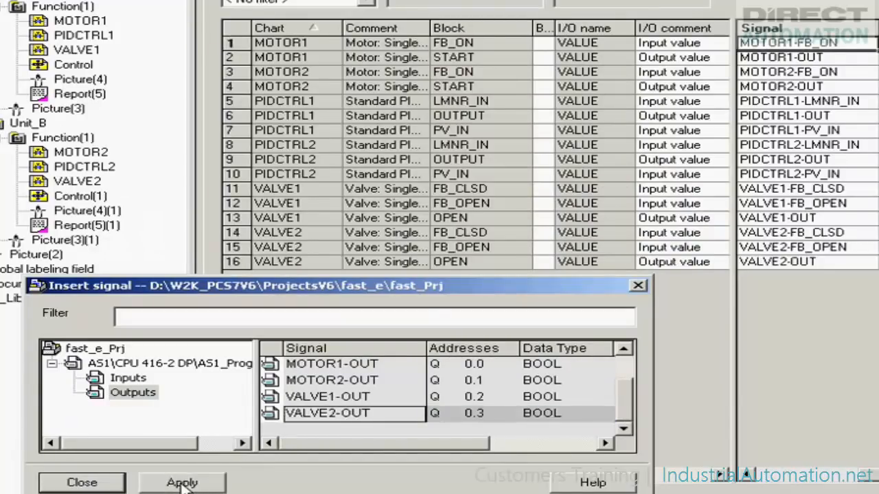
click(96, 485)
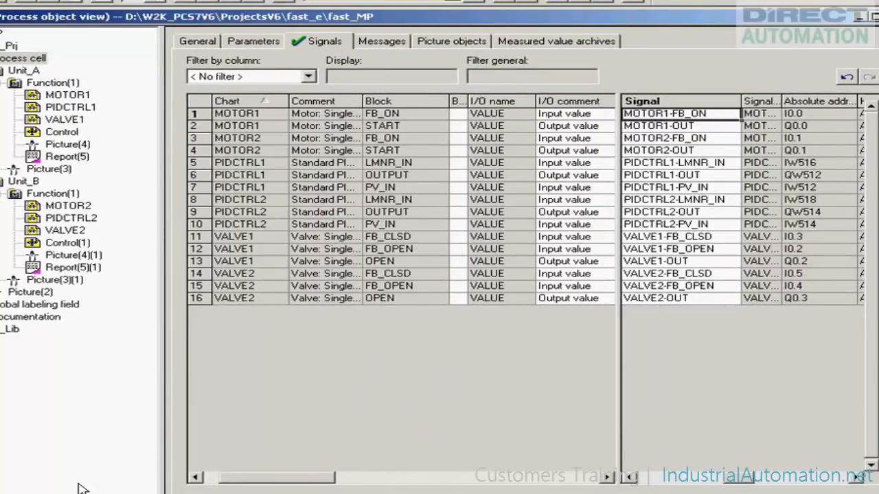
Step: Set the monitoring time parameter of the VALVE1 chart in Unit_A to 6.0 s
click(65, 119)
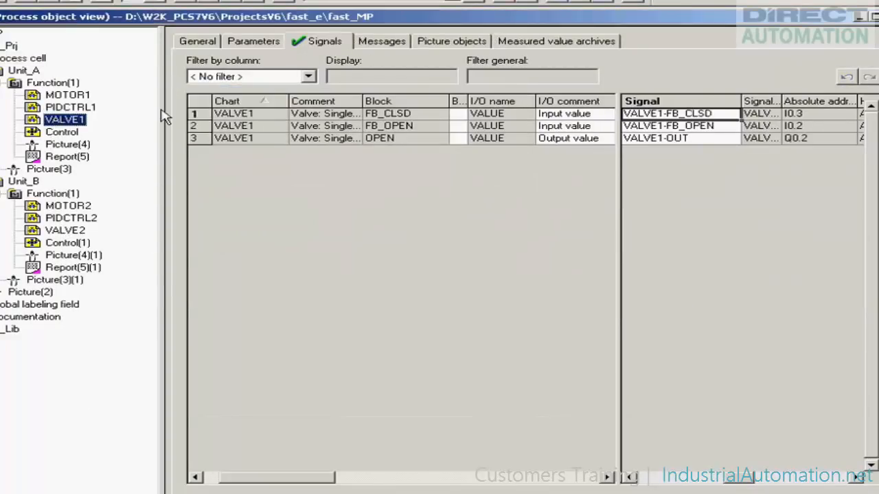
click(268, 42)
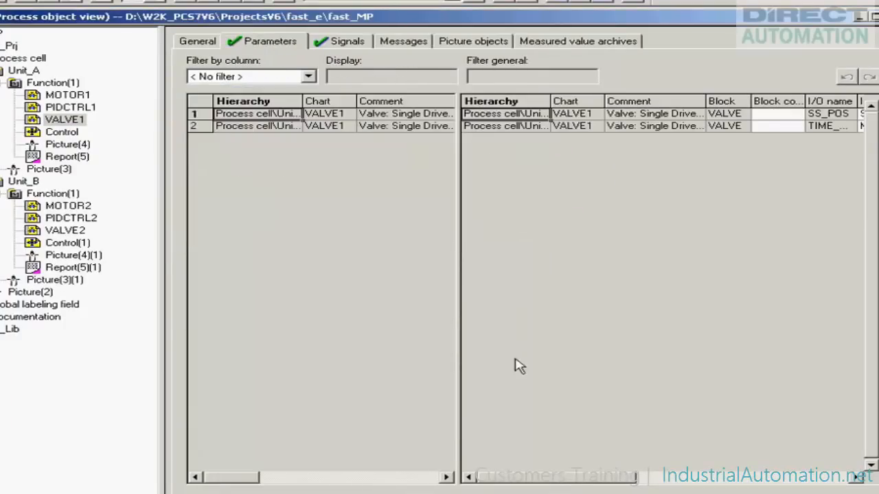
drag(553, 478, 635, 468)
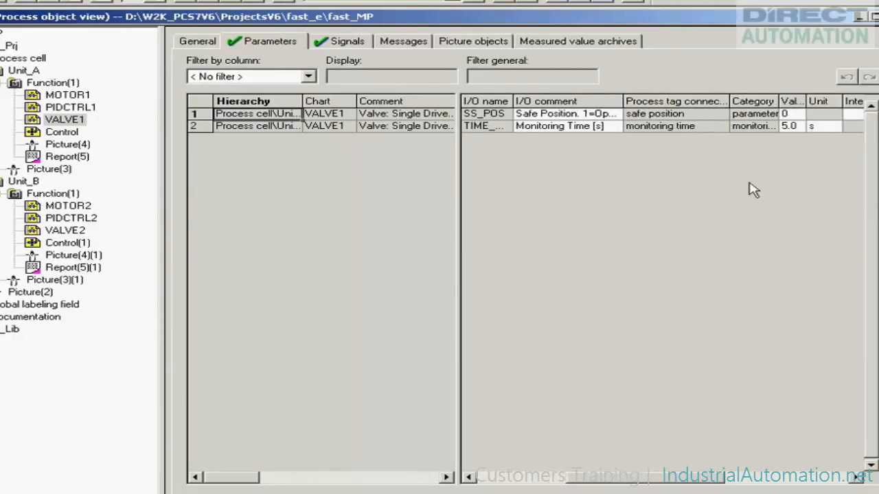
click(790, 128)
double_click(787, 129)
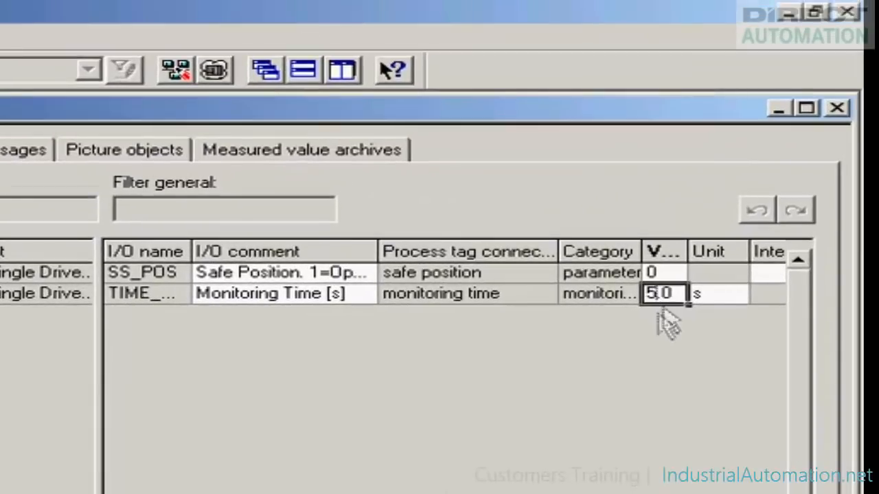
key(BackSpace)
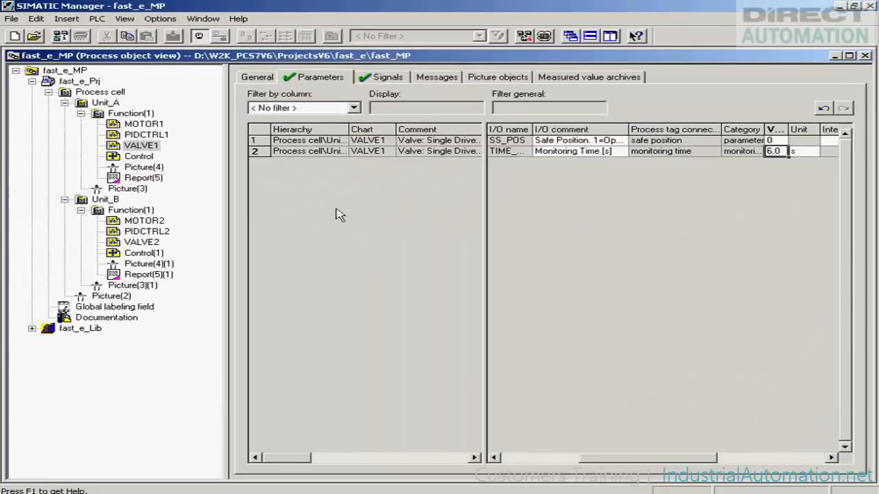
Step: Set the monitoring time parameter of the VALVE2 chart in Unit_B to 6.0 s
click(154, 244)
double_click(708, 234)
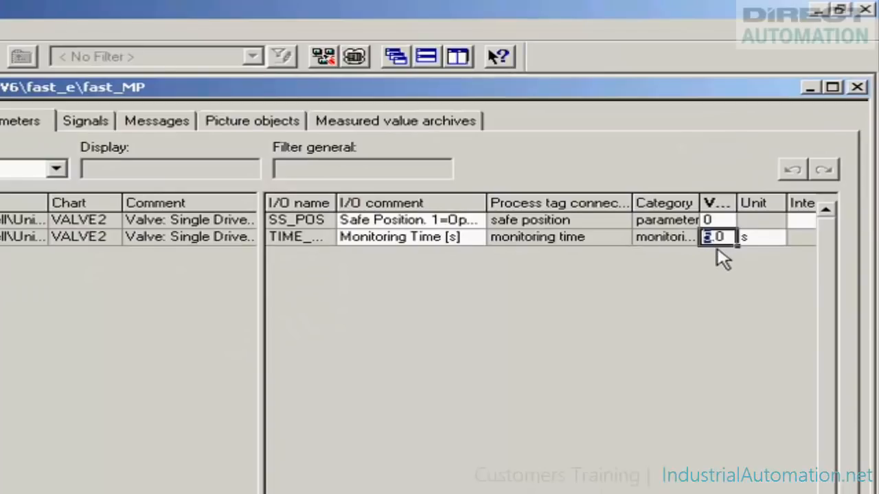
text(6)
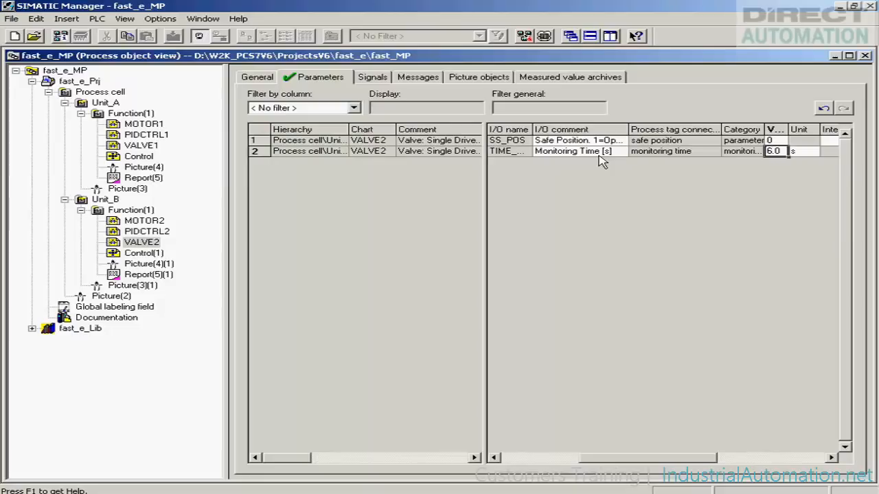
Step: Open the VALVE2 chart in the CFC editor and examine its input and output signal interconnections and the monitoring time
right_click(131, 246)
click(146, 250)
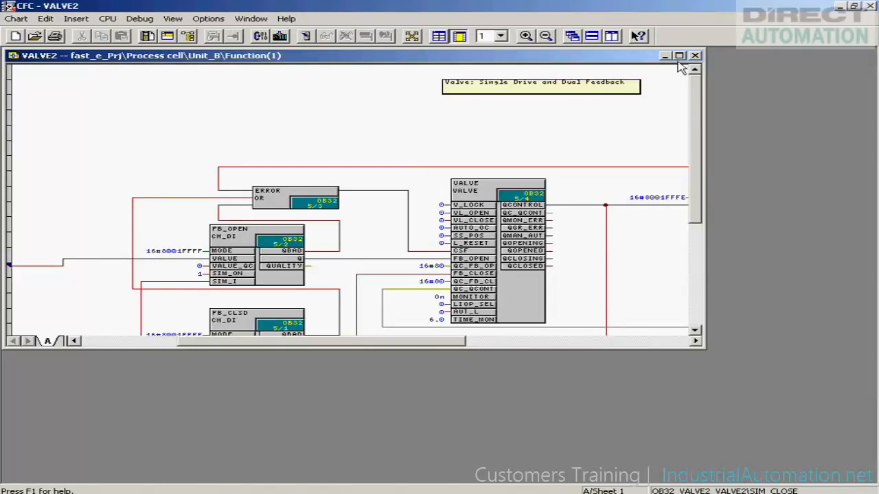
click(678, 55)
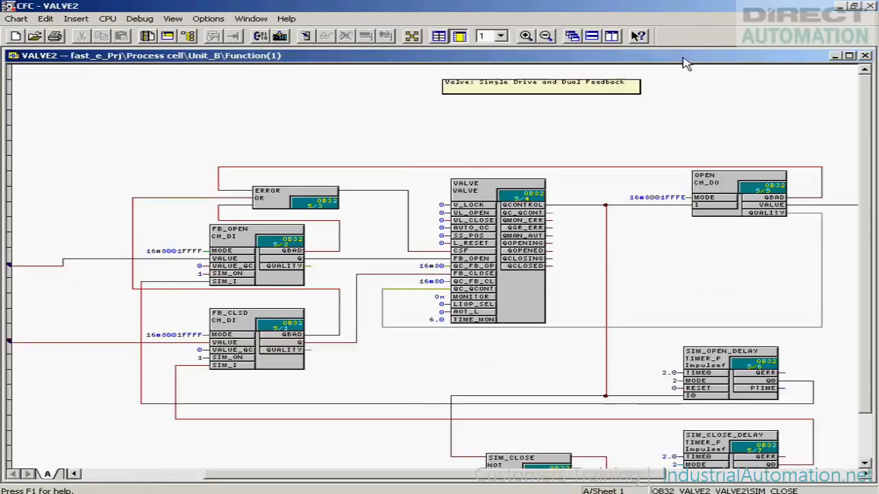
click(113, 476)
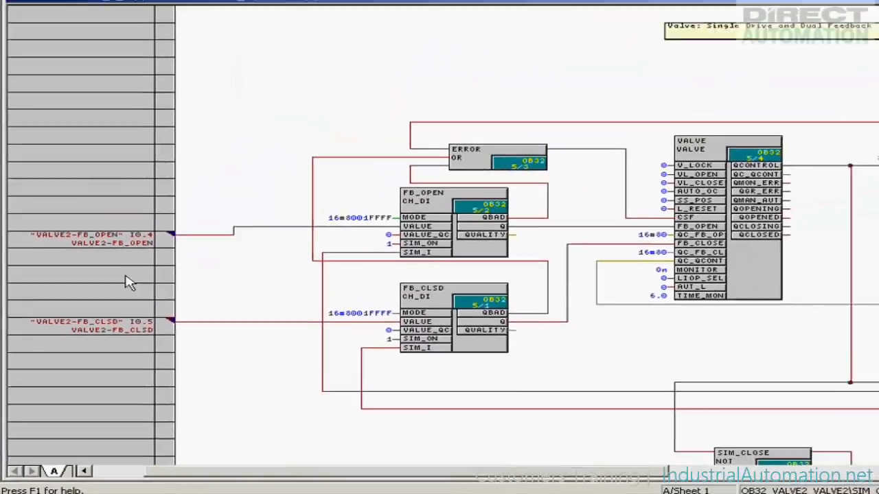
drag(187, 474, 428, 452)
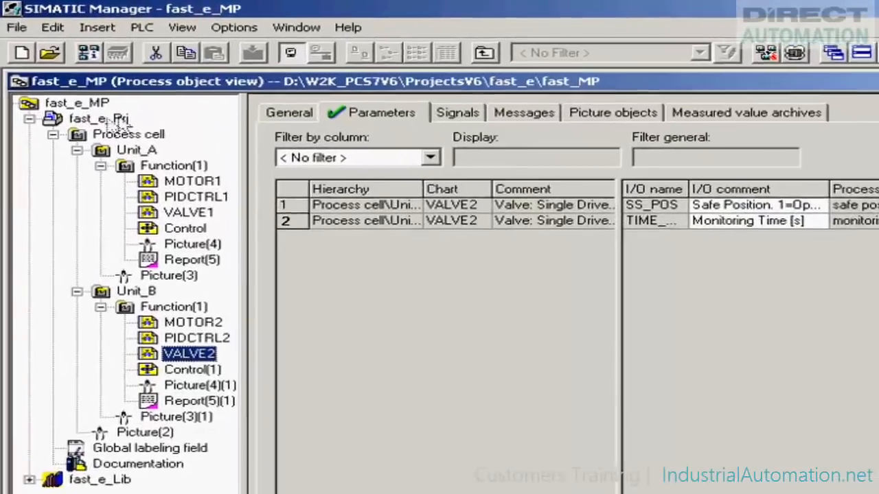
Step: Start Compile and Download Objects for fast_e_Prj and mark the Charts of AS1's CPU 416-2 DP for both compiling and downloading
right_click(108, 120)
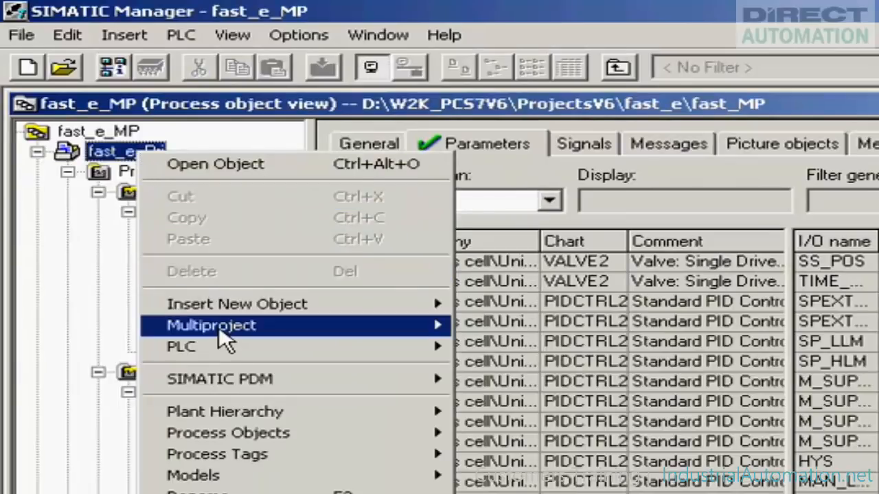
mouse_move(229, 349)
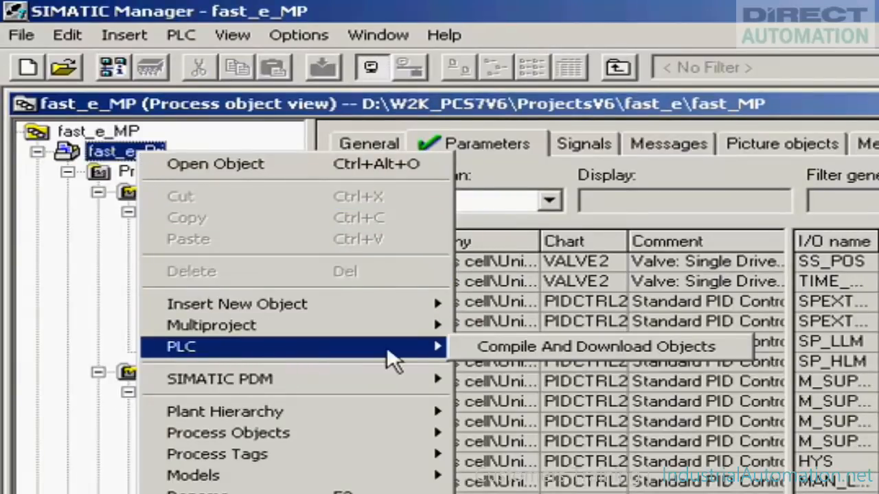
click(493, 345)
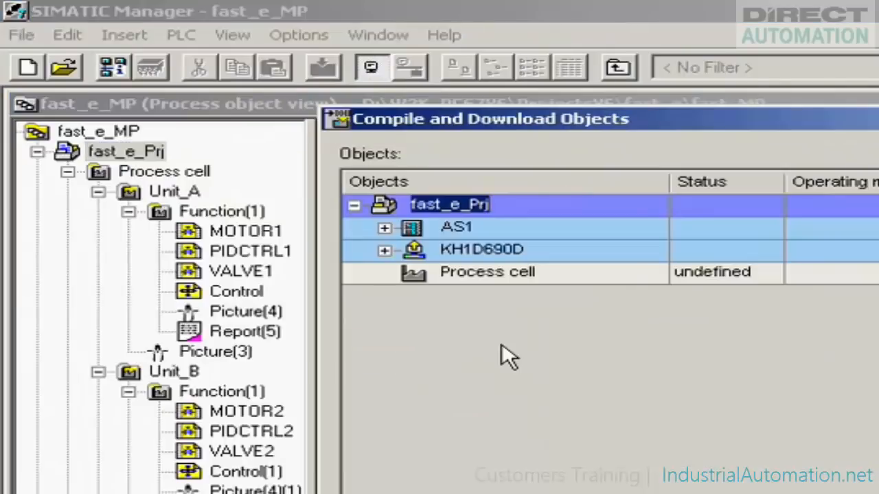
click(384, 228)
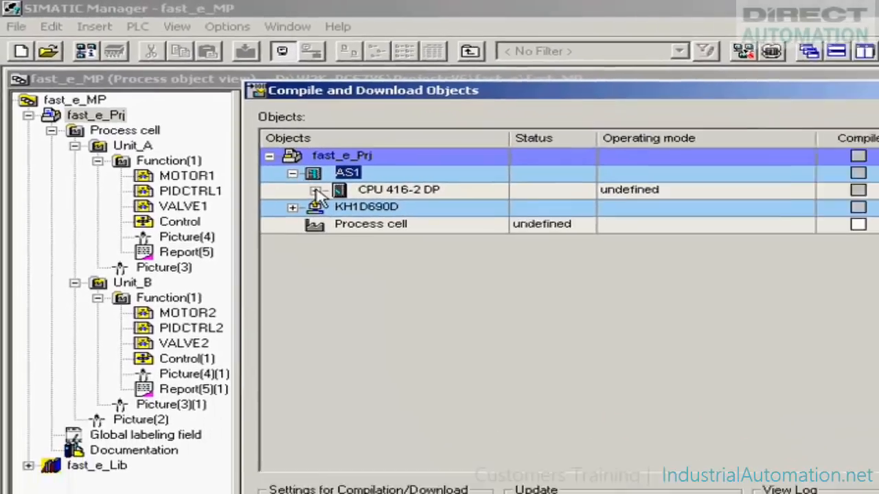
click(414, 250)
click(322, 207)
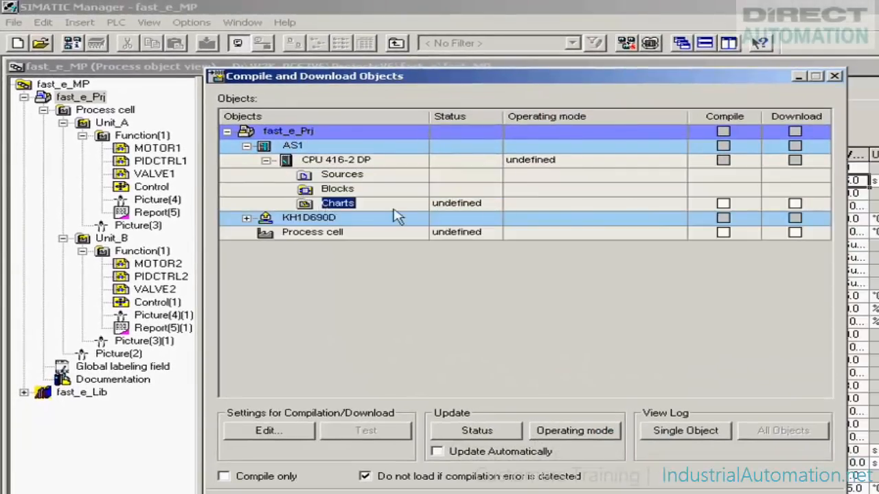
click(723, 203)
click(795, 204)
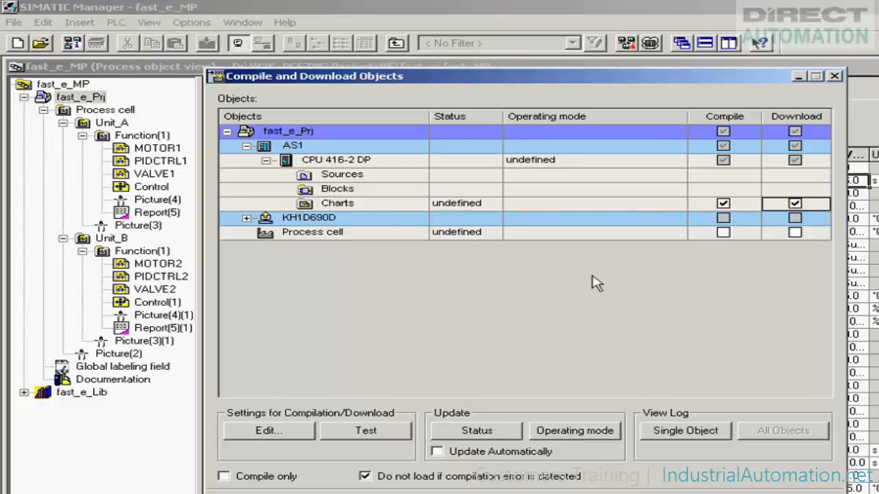
Step: Set the AS1 charts' compile scope to Entire program, check the S7 download scope, and confirm the settings
click(265, 431)
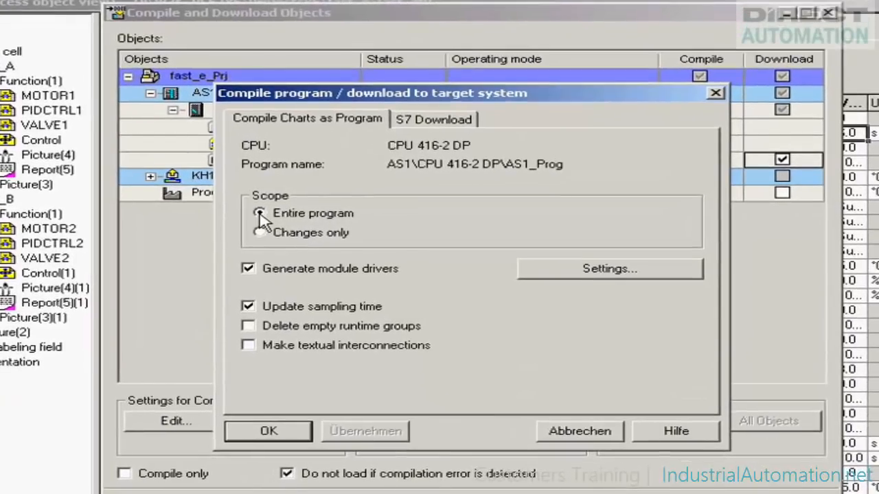
click(296, 229)
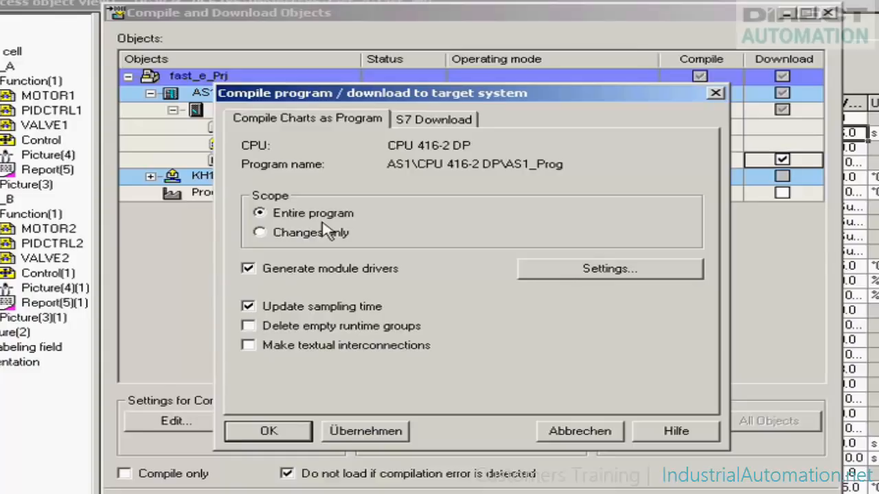
click(422, 123)
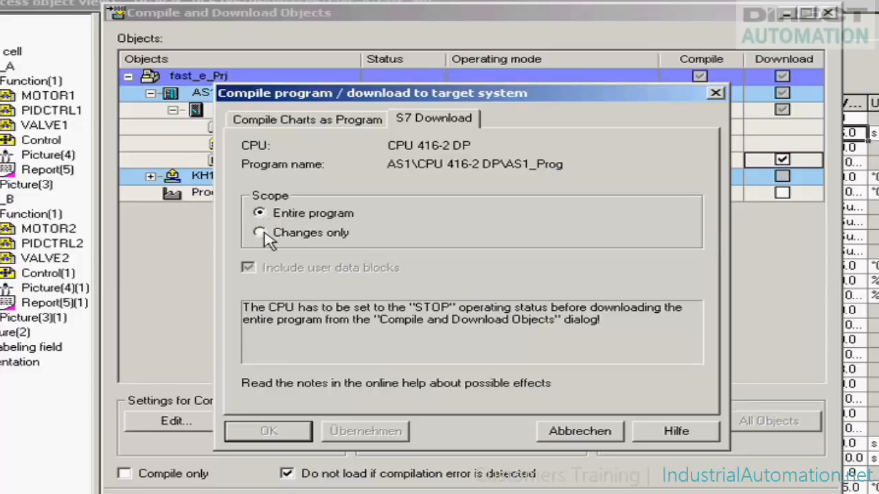
click(256, 425)
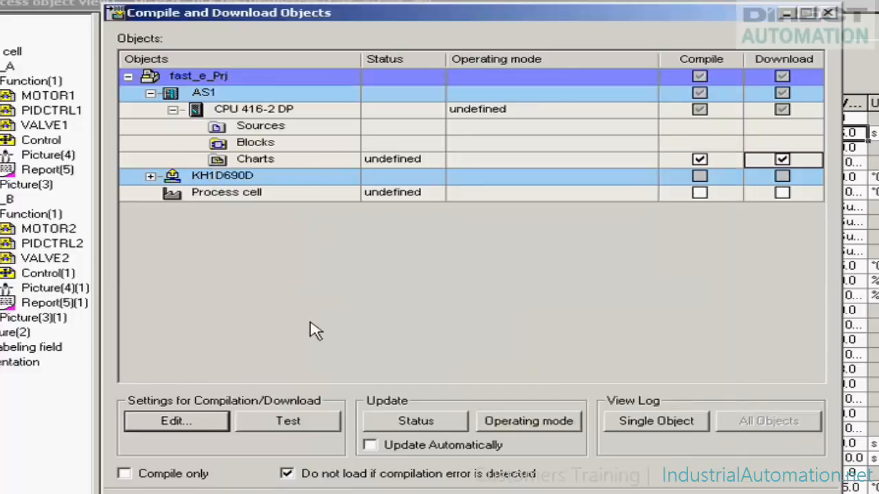
Step: Mark OS(1) under the KH1D690D station's WinCC Application for compiling and open its compilation settings
click(149, 176)
click(173, 192)
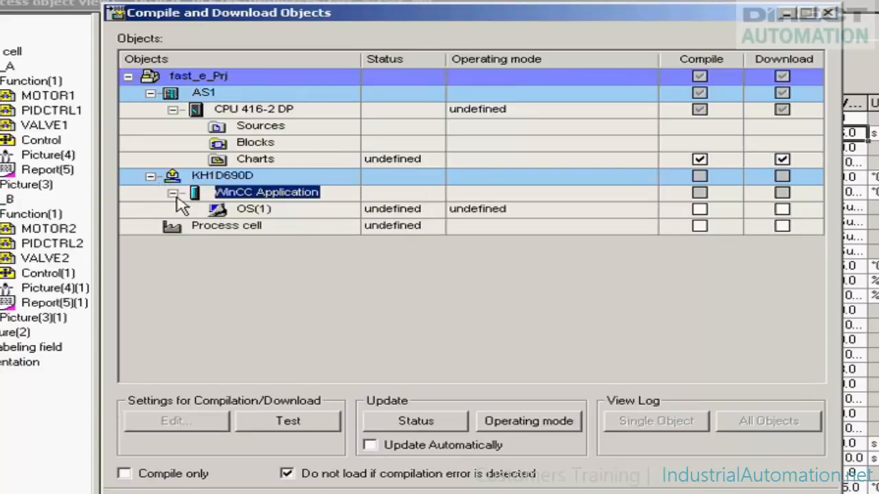
click(251, 210)
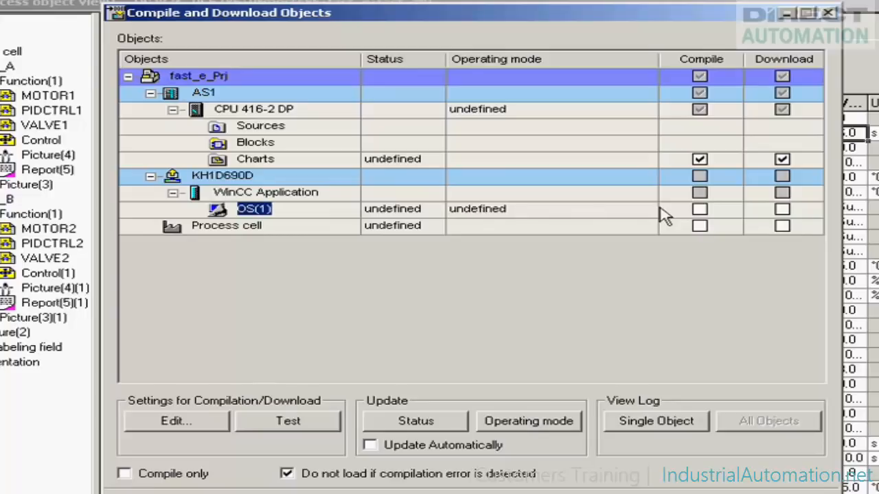
click(699, 210)
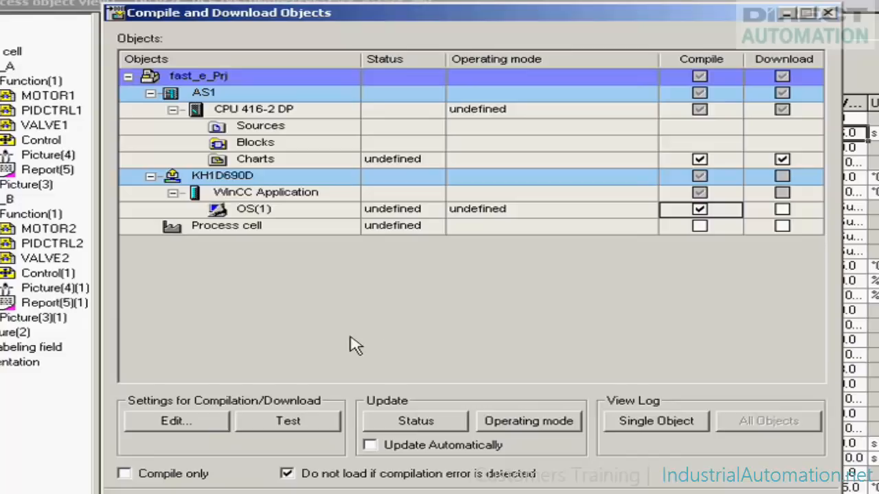
click(162, 424)
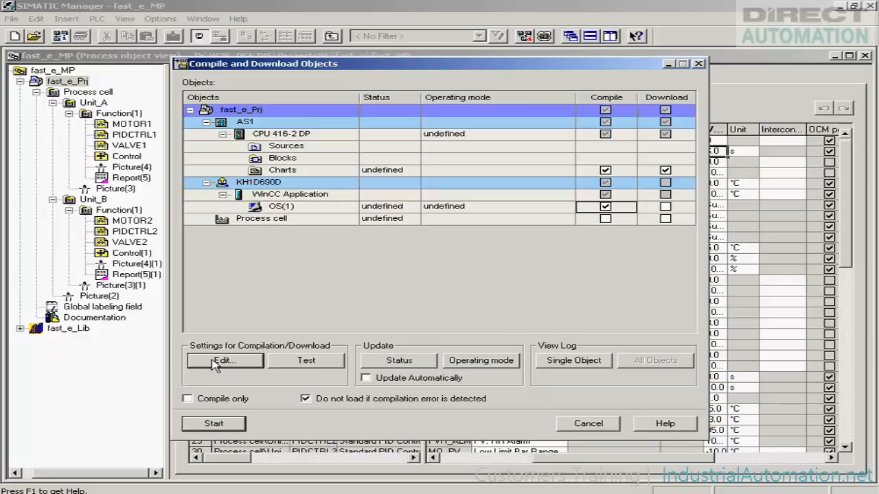
Step: With AS1_Prog assigned to OS(1), enable SFC Visualization and Create/update block icons in the Compile OS settings for the entire OS
click(215, 364)
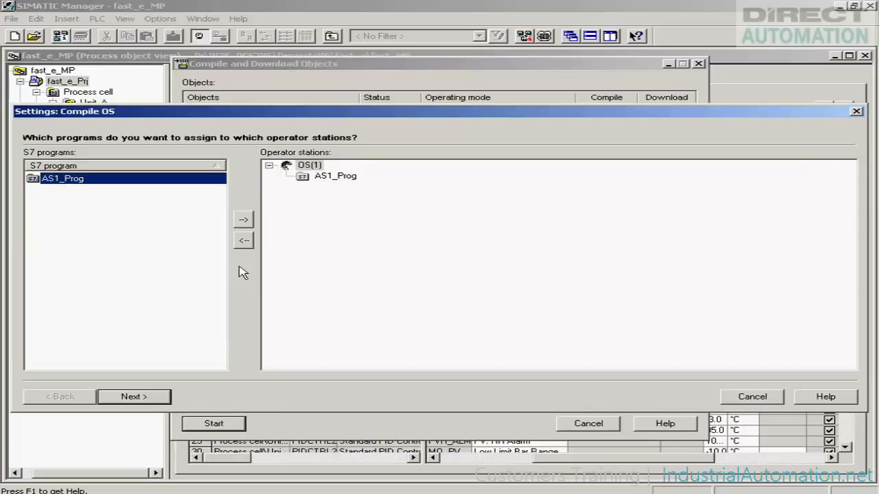
click(121, 400)
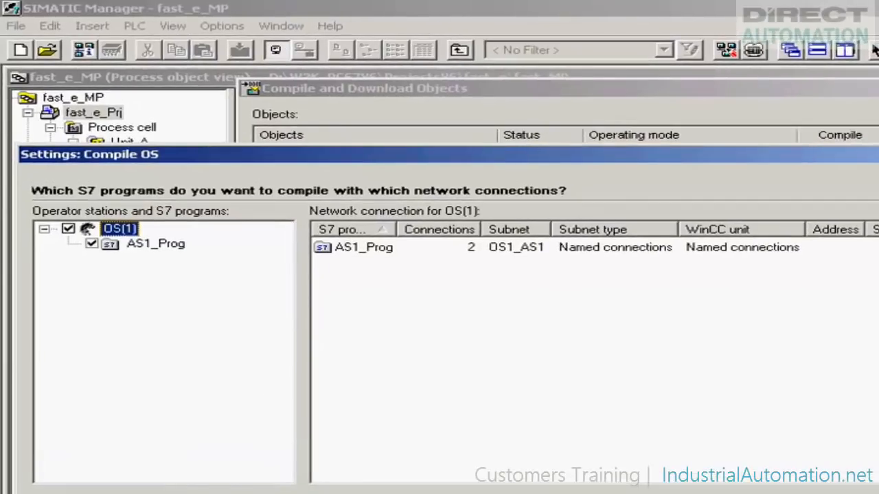
key(Return)
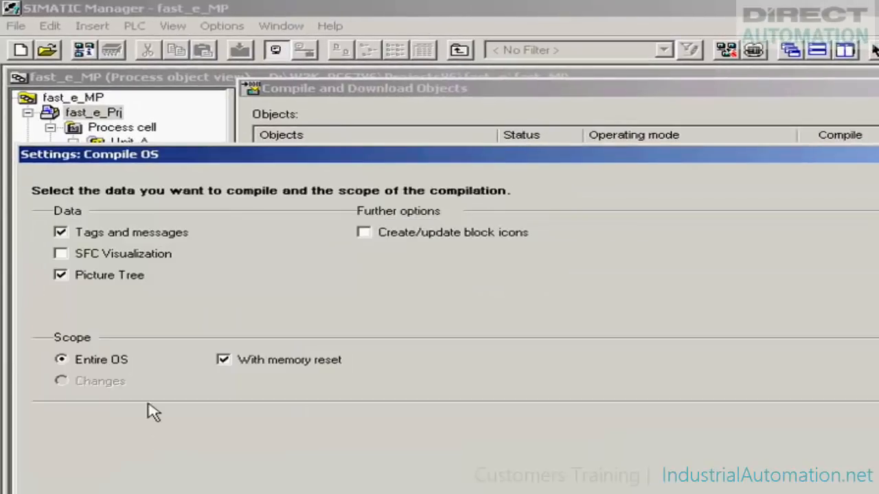
click(61, 254)
click(364, 233)
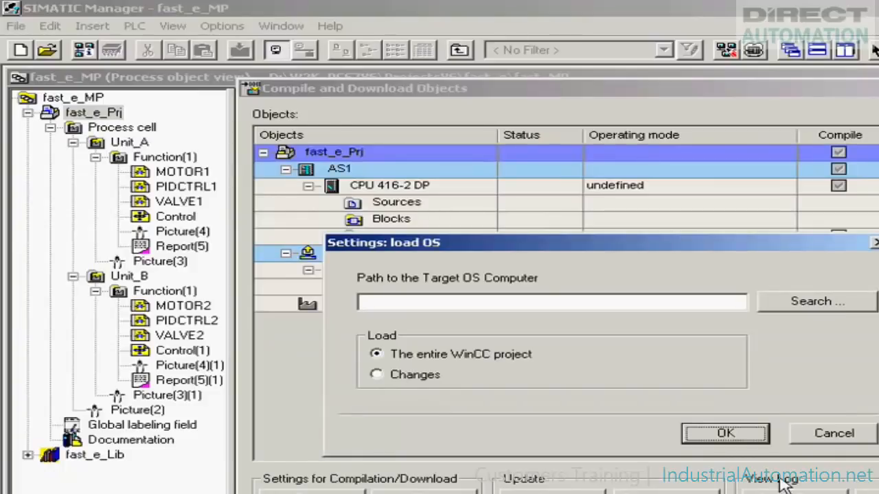
Step: Confirm loading the entire WinCC project, accept the download prompt, and close Compile and Download Objects
click(747, 440)
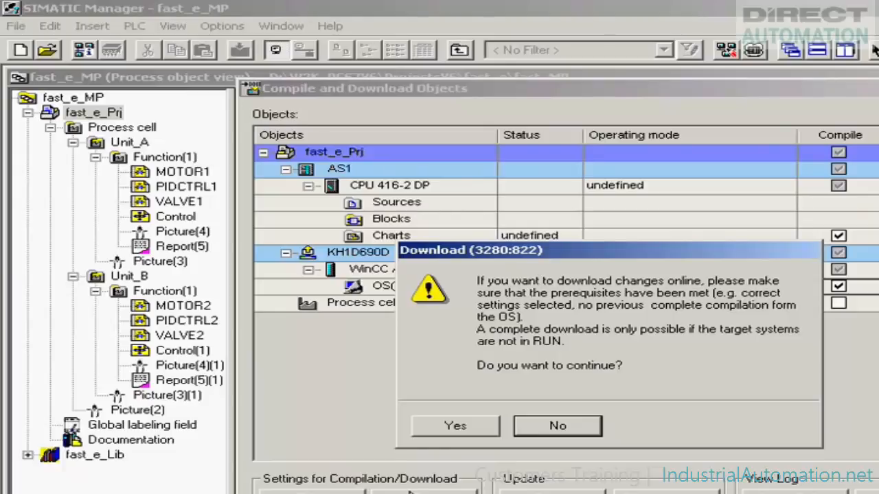
click(455, 426)
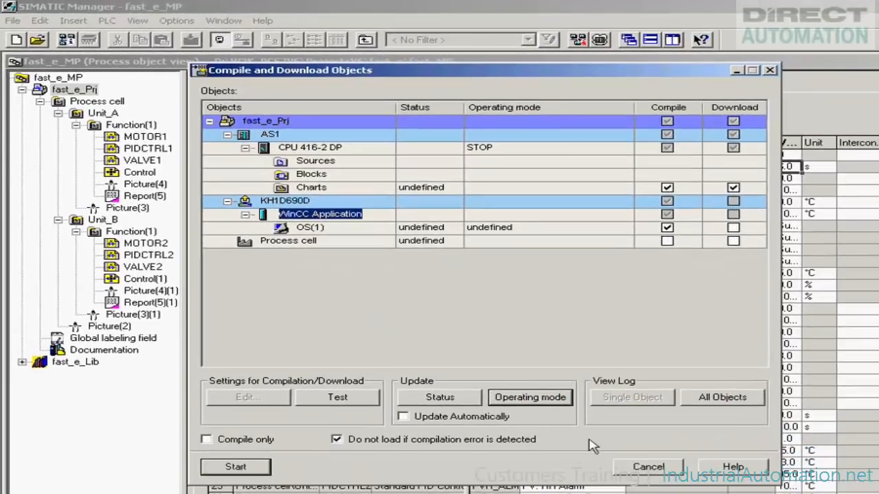
click(637, 469)
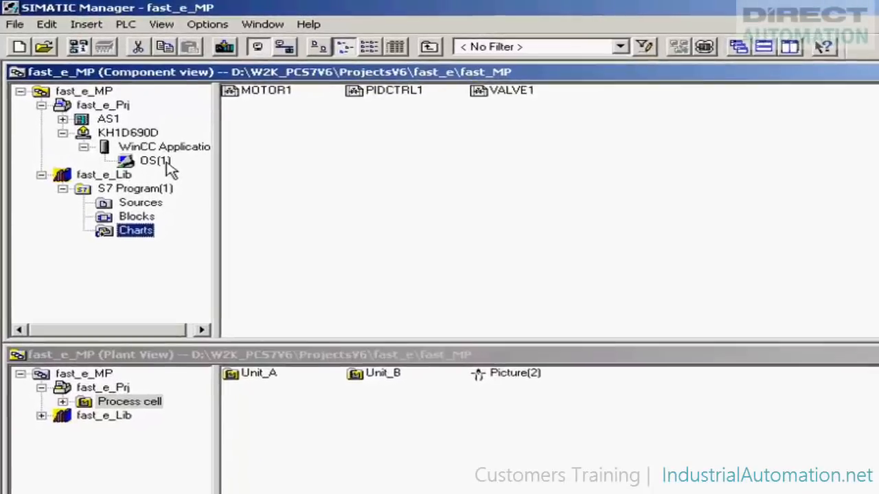
Step: Open OS(1) under the KH1D690D station's WinCC Application in WinCC Explorer and activate runtime
click(121, 122)
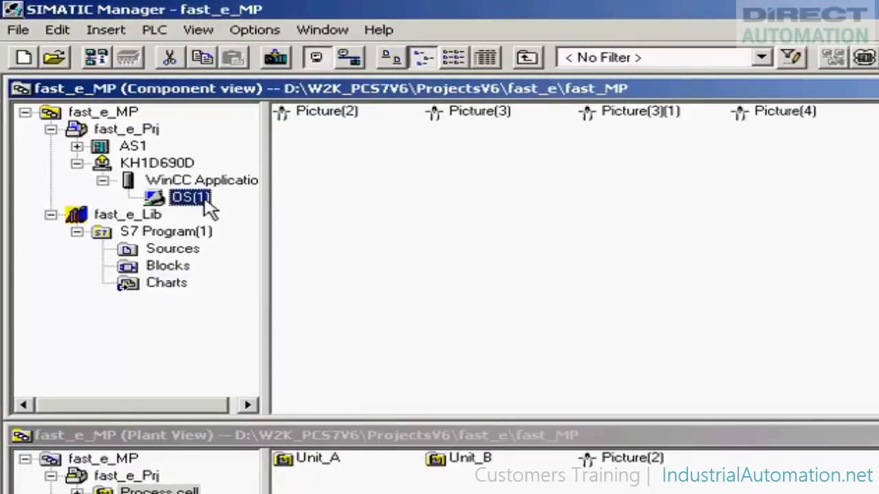
right_click(209, 210)
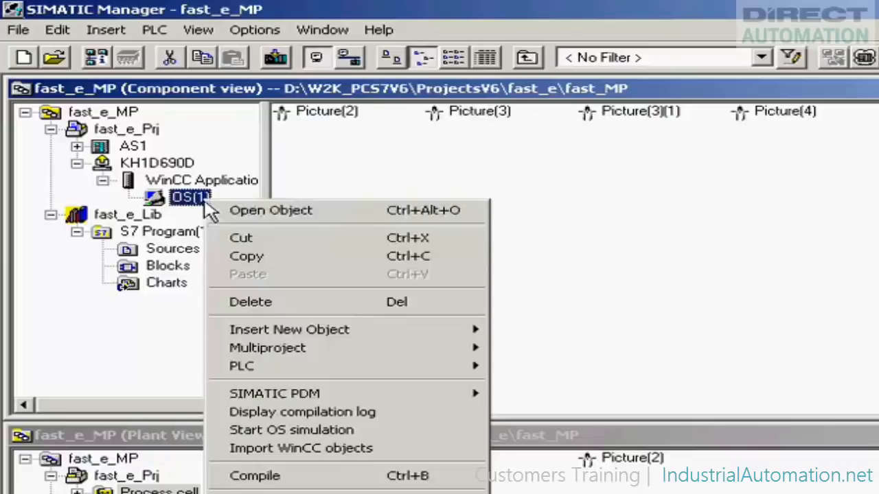
click(277, 210)
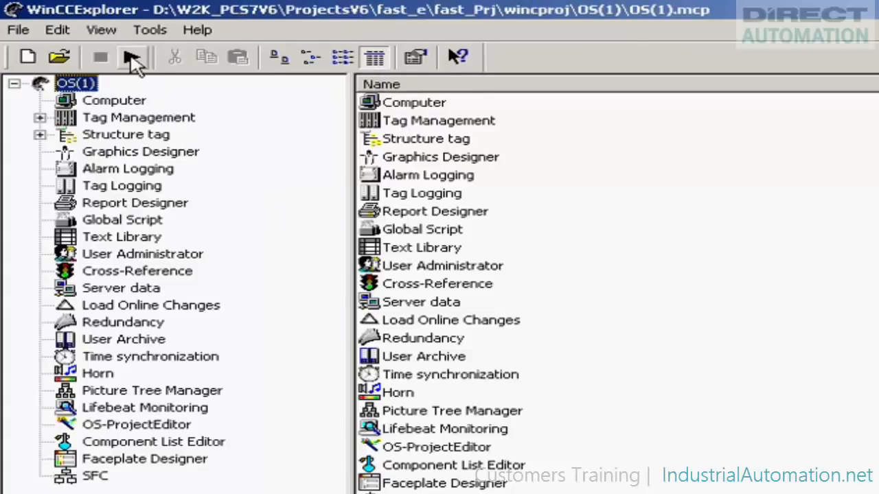
click(120, 54)
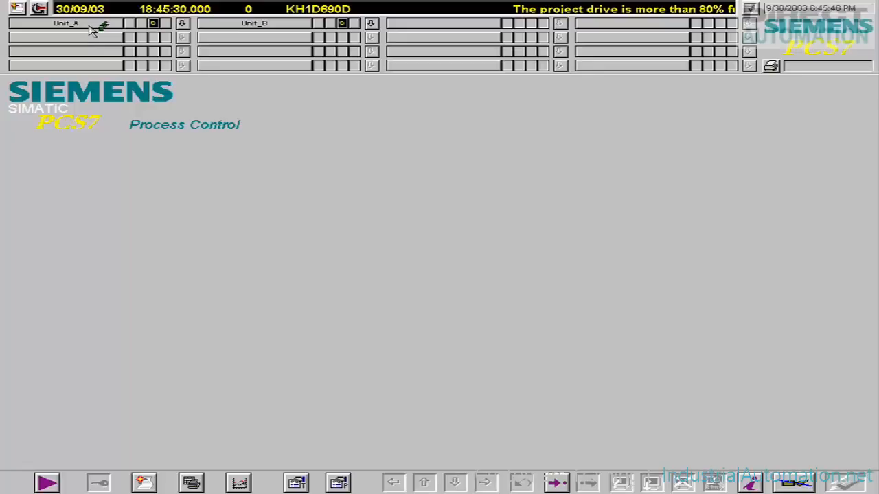
Step: Open the MOTOR1 faceplate in the Unit_A picture and reset the motor's error
click(90, 26)
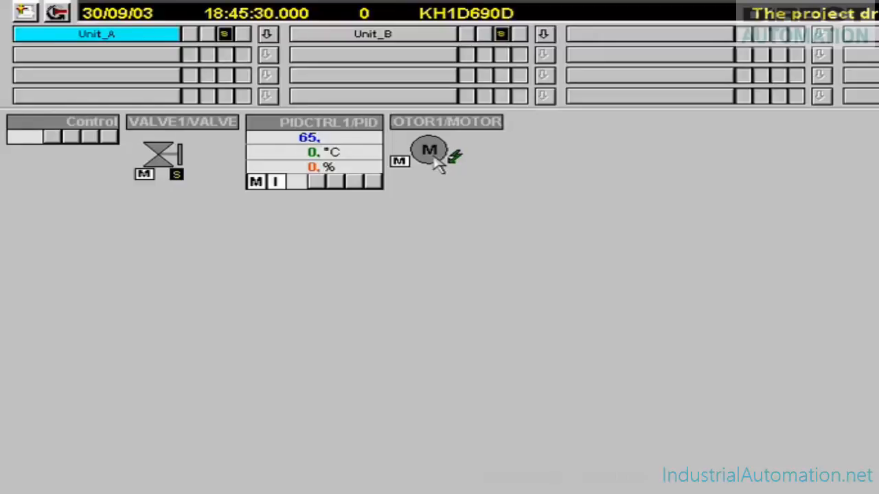
click(433, 155)
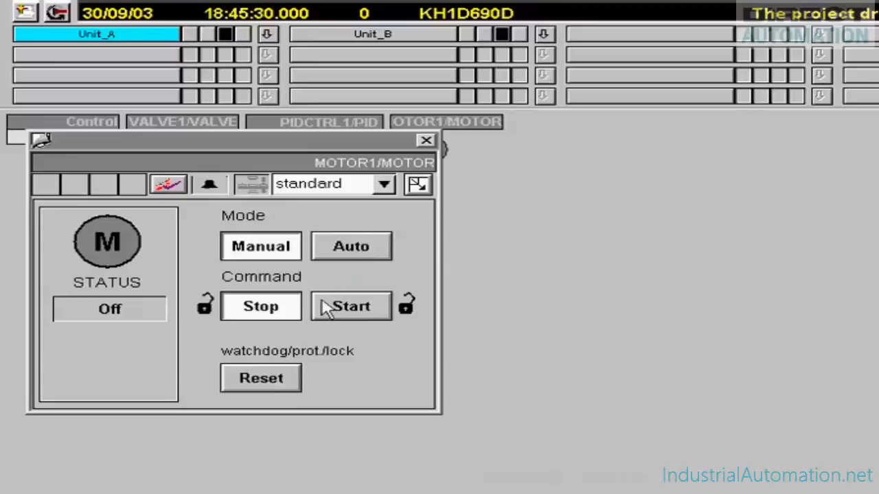
click(260, 375)
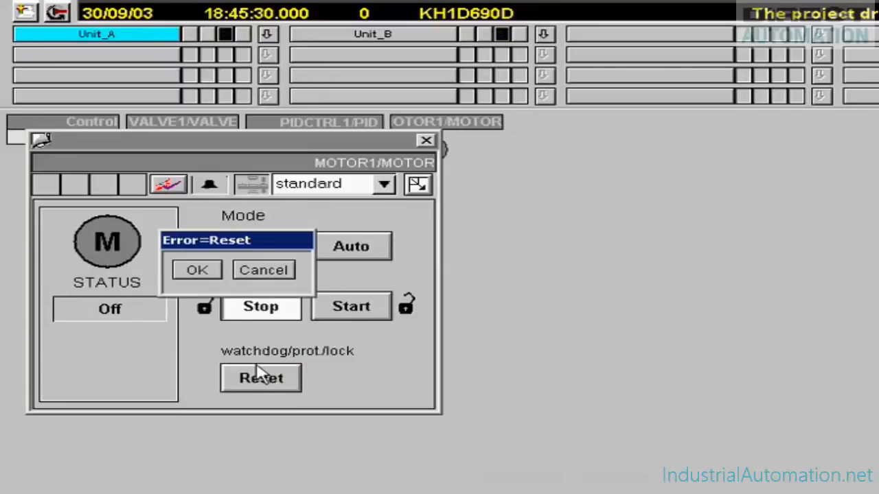
click(214, 273)
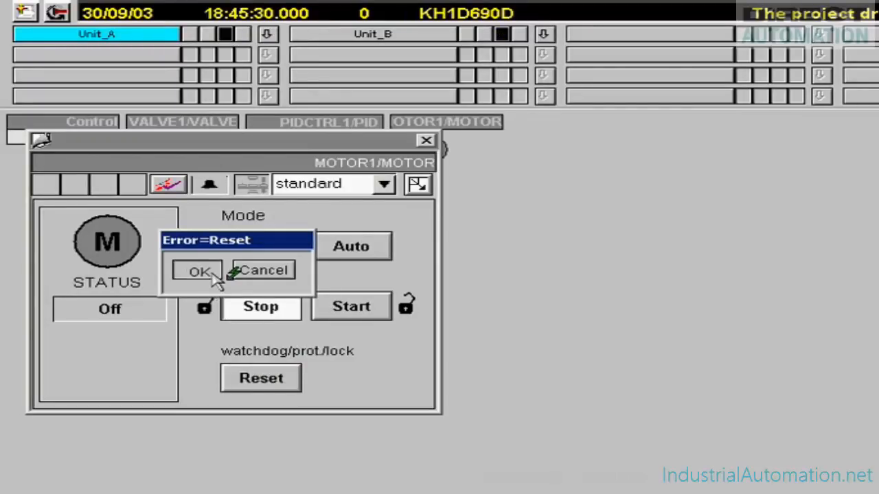
Step: Start MOTOR1 in manual mode and stop it again, confirming both commands
click(348, 309)
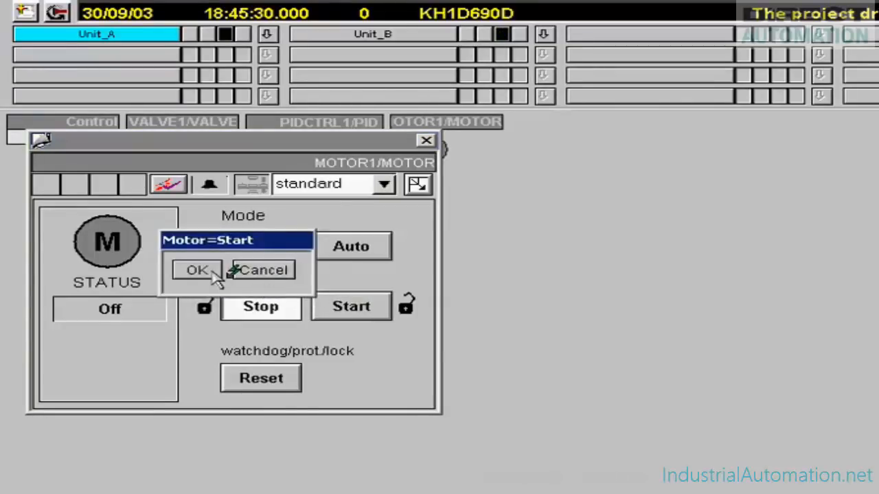
click(215, 273)
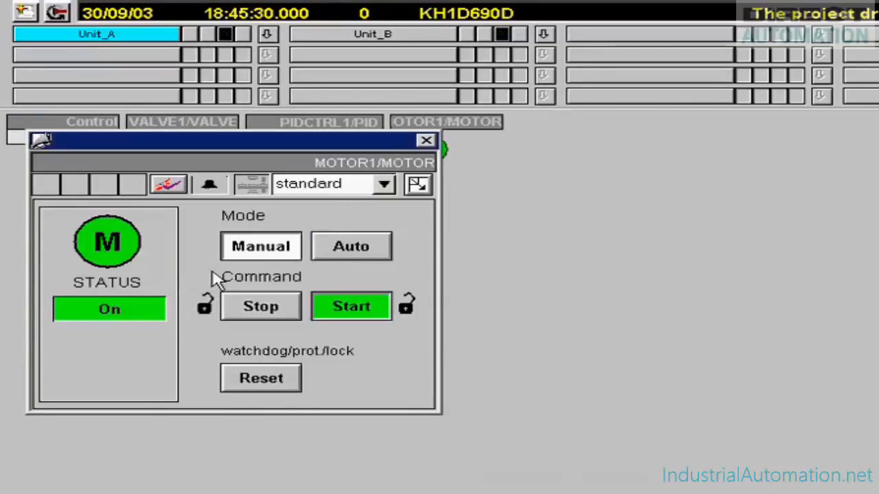
click(264, 310)
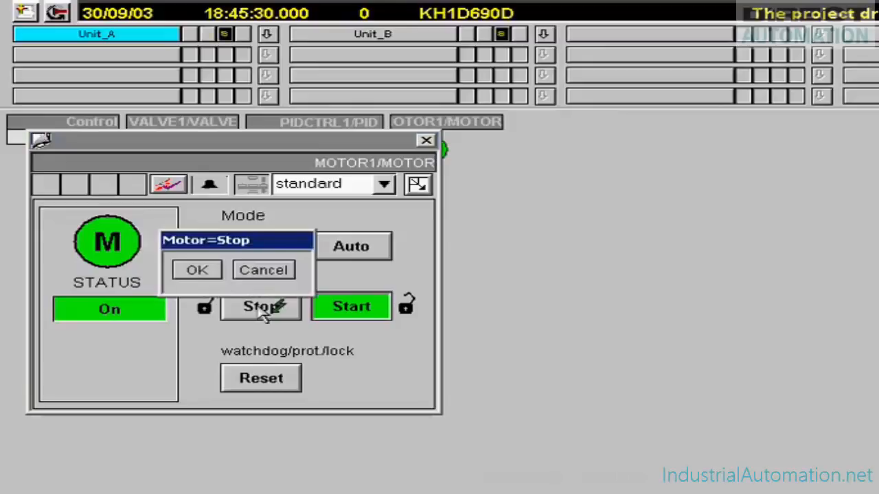
click(218, 271)
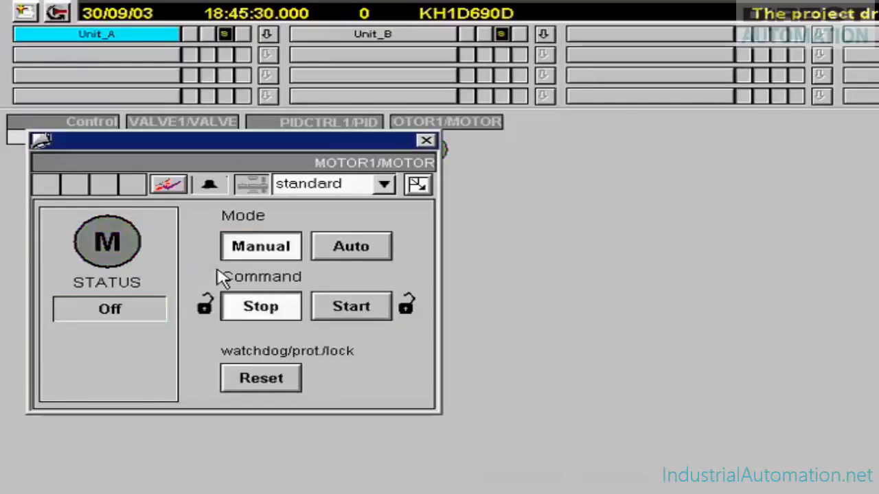
Step: Switch MOTOR1 to Auto mode and move its faceplate to the upper-right corner of the Unit_A picture
click(350, 248)
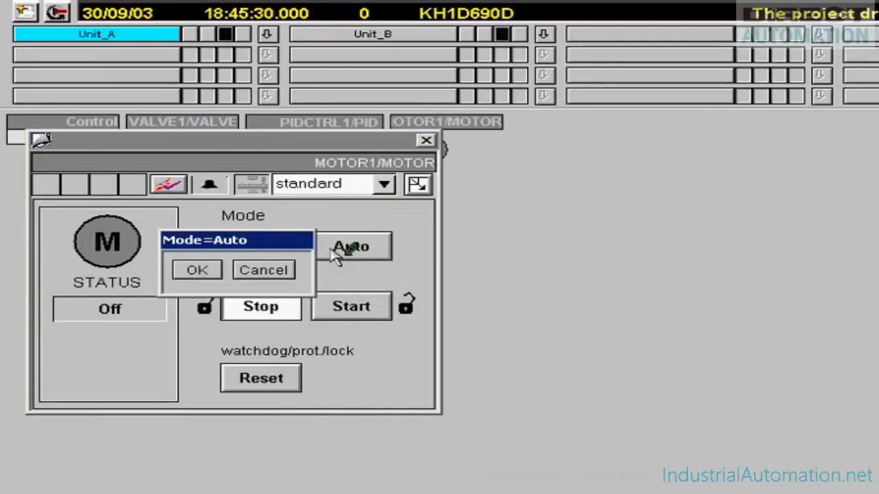
click(206, 271)
drag(247, 142, 296, 143)
drag(231, 118, 735, 130)
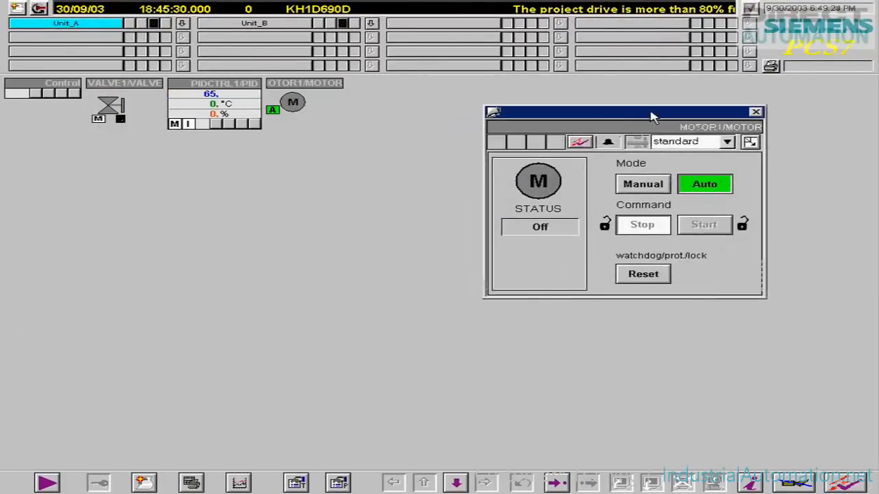
drag(653, 117, 760, 88)
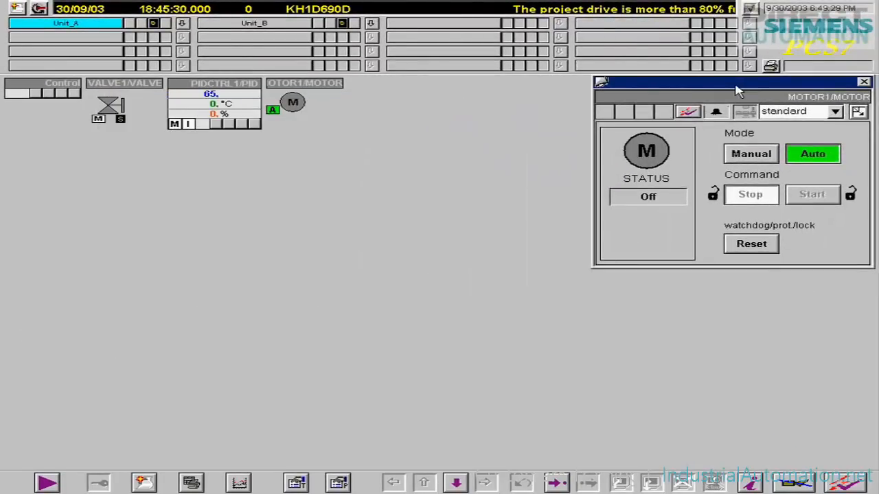
Step: Open the PIDCTRL1 faceplate, place it below the MOTOR1 faceplate, and switch the controller to Auto mode
click(249, 110)
drag(268, 122, 802, 293)
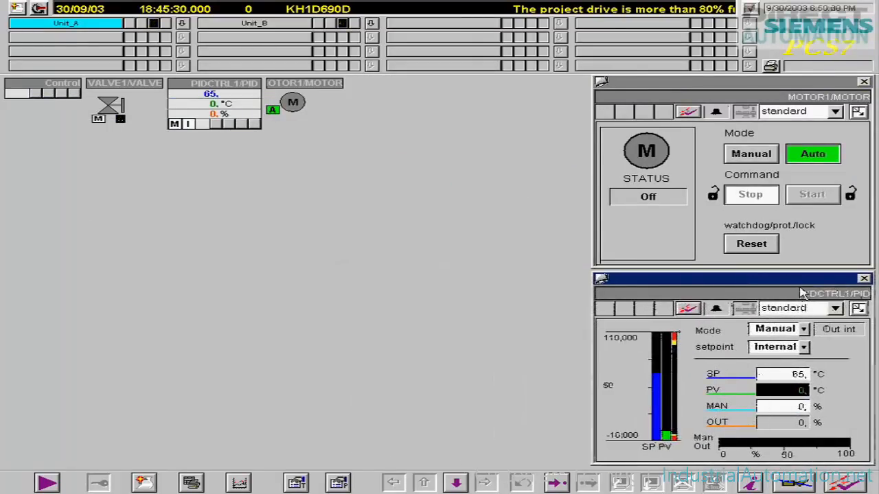
click(803, 330)
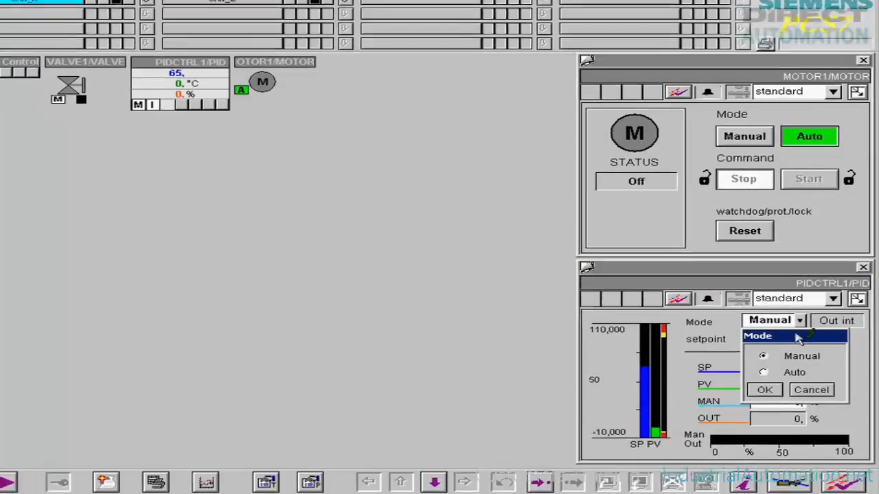
click(763, 372)
click(764, 390)
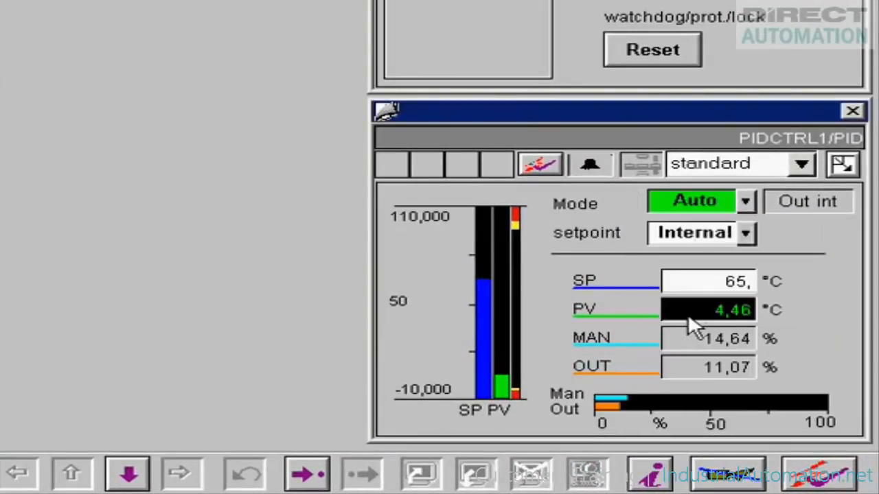
Step: Set the PIDCTRL1 controller's setpoint (SP) to 40 °C
click(731, 283)
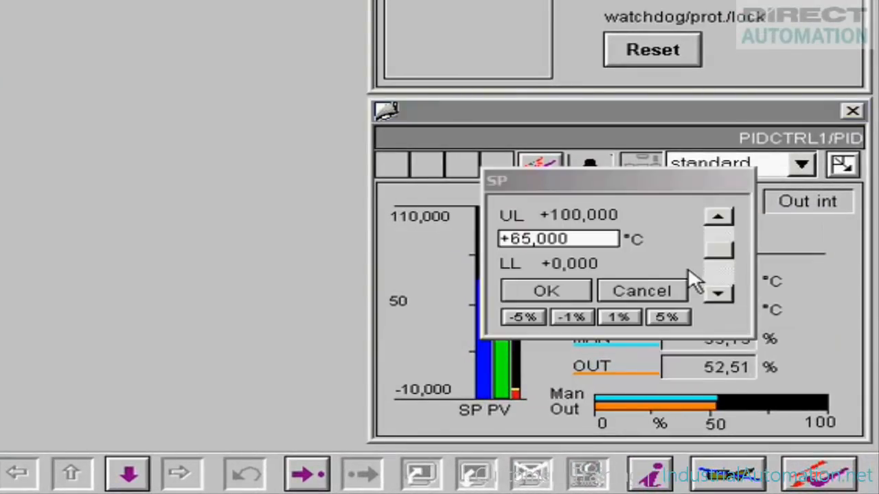
click(584, 238)
text(+40)
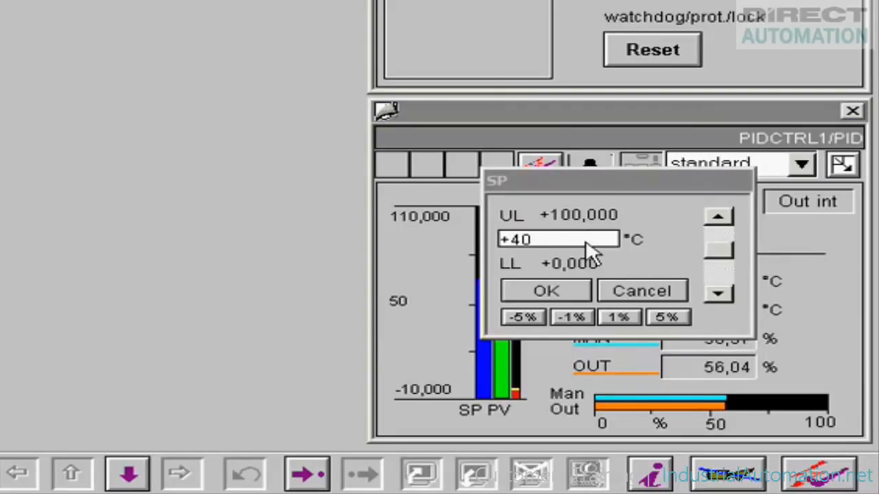
click(583, 290)
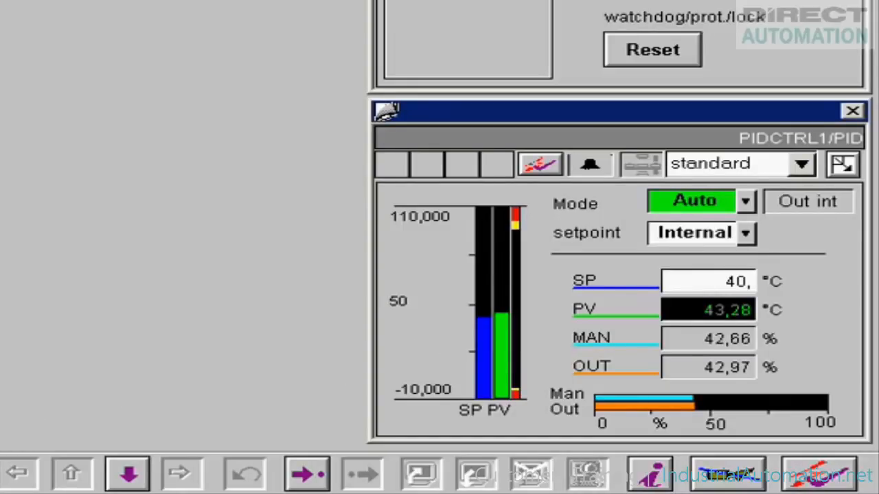
Step: Open the SFC chart Control in runtime and close its overview window
click(1, 474)
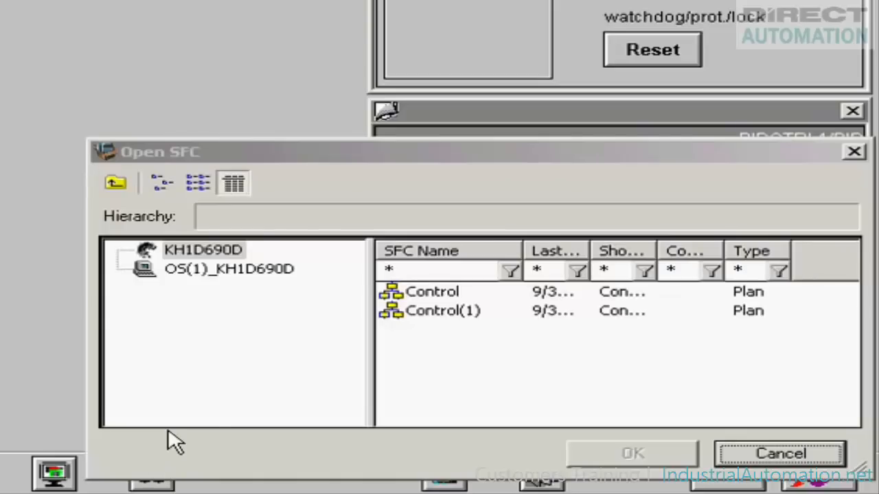
click(422, 293)
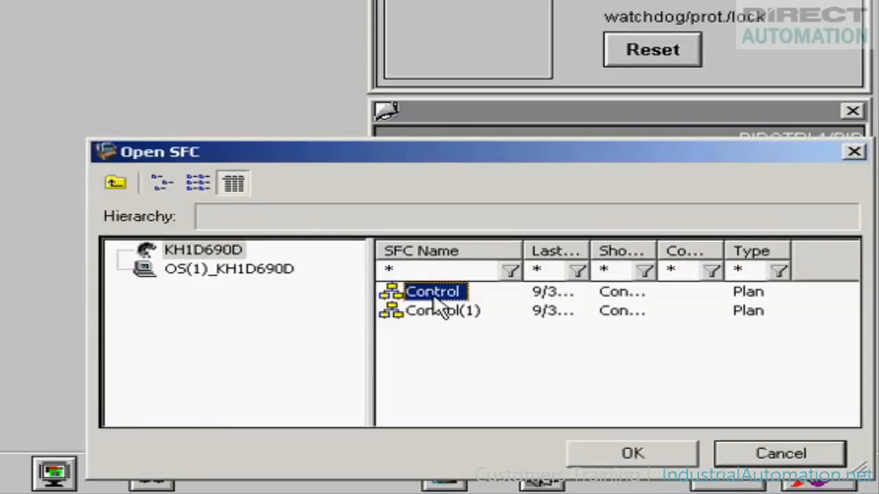
click(633, 453)
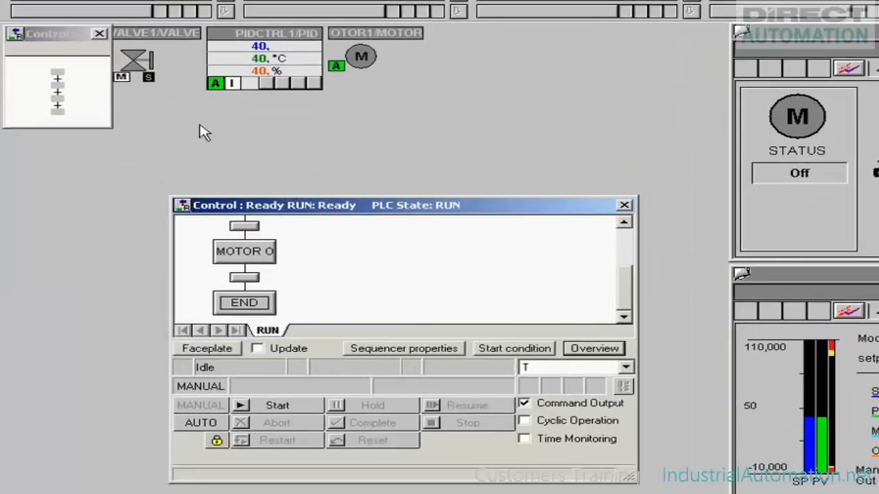
click(100, 34)
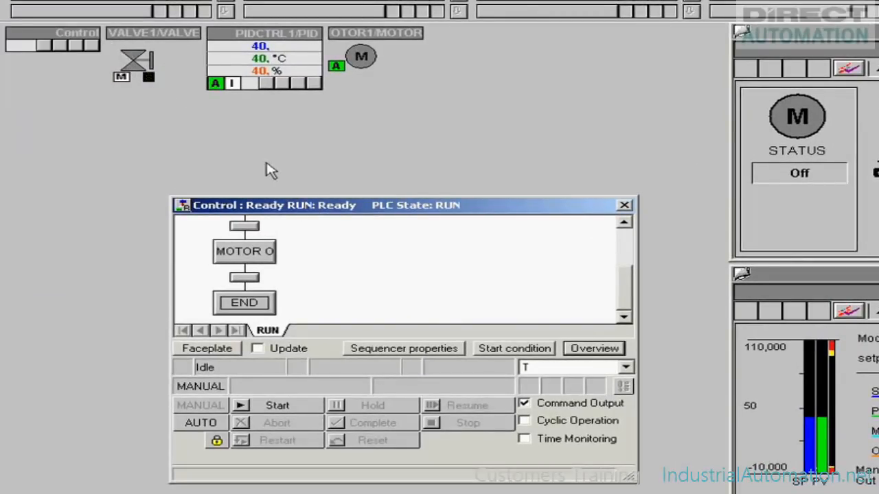
Step: Start the Control sequencer, confirm the command, and bring its START step into view
click(278, 407)
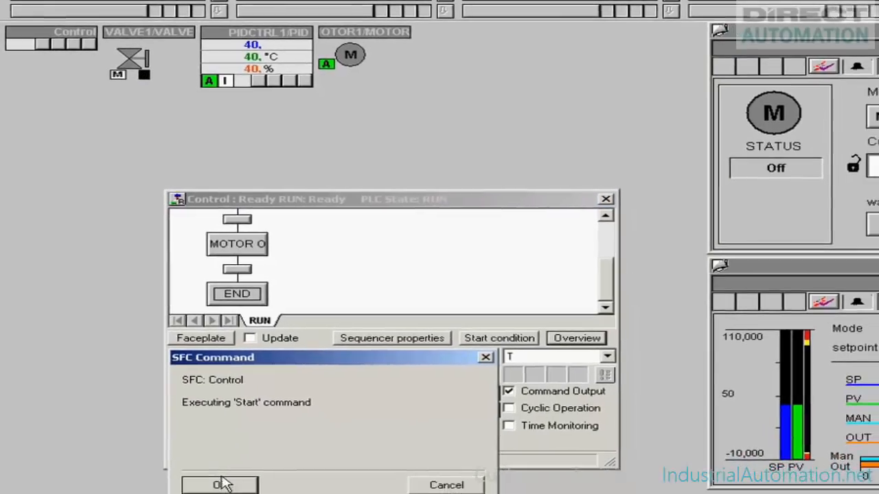
click(223, 488)
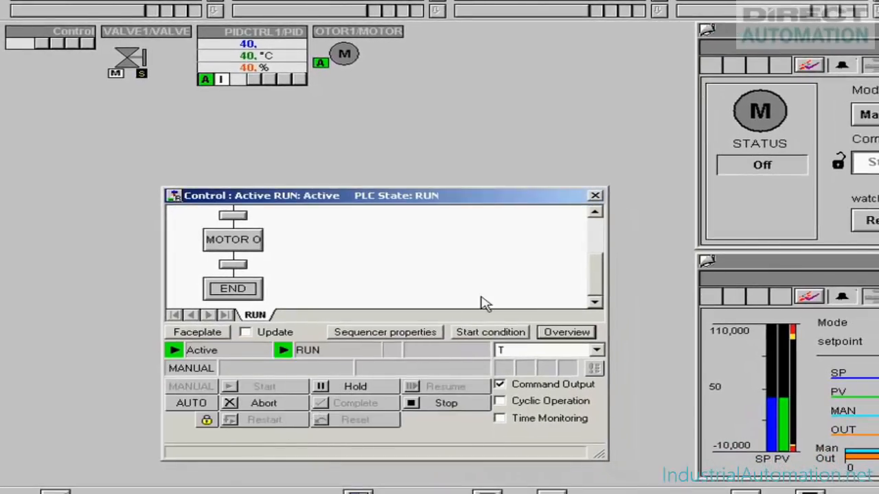
drag(596, 262, 599, 227)
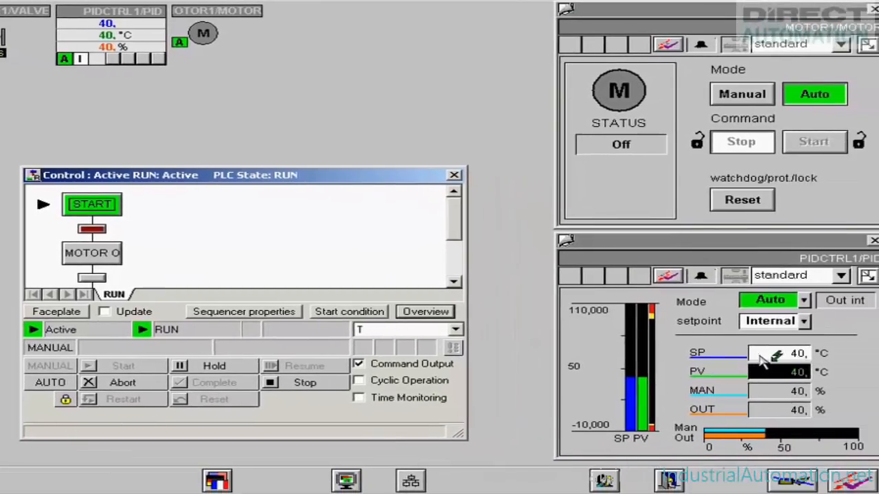
Step: Set the PIDCTRL1 controller's setpoint (SP) to 90 °C
click(831, 363)
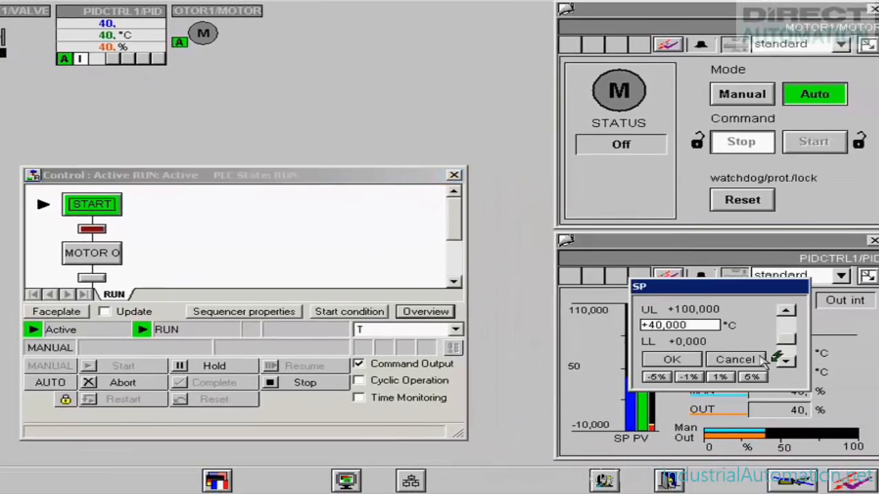
click(700, 327)
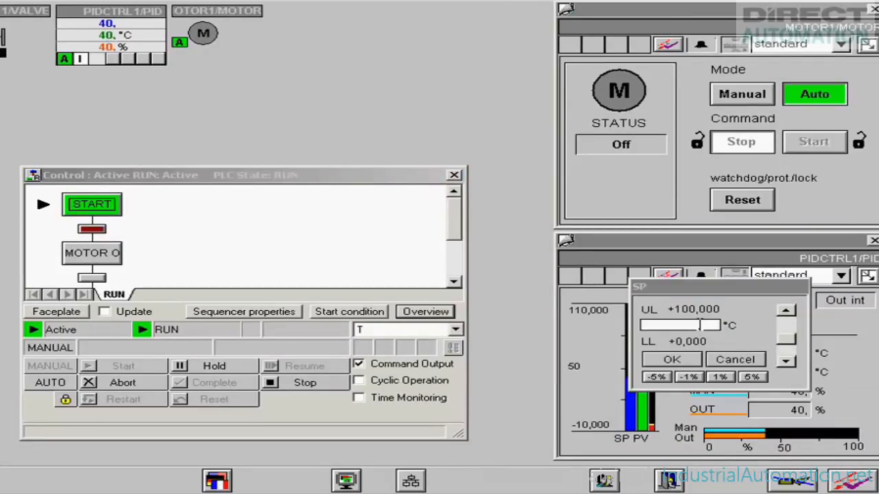
text(+90)
click(695, 364)
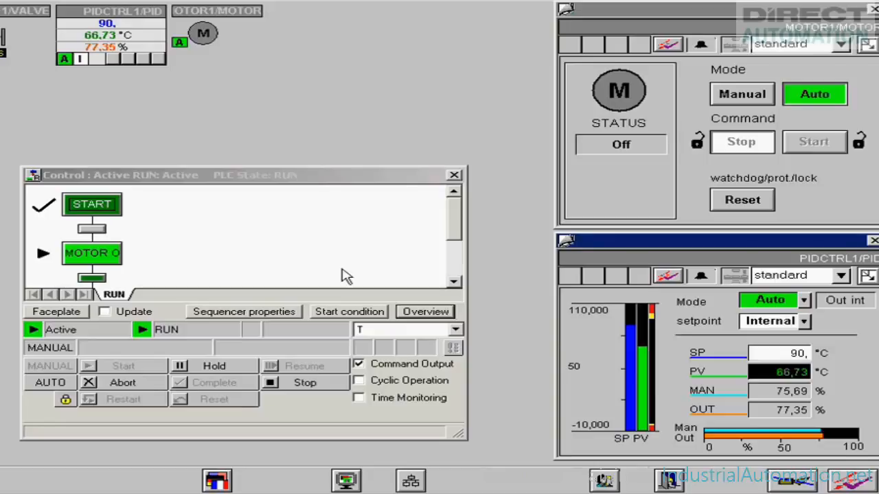
Step: Follow the Control sequencer's steps through to END, and close the Control window
click(453, 281)
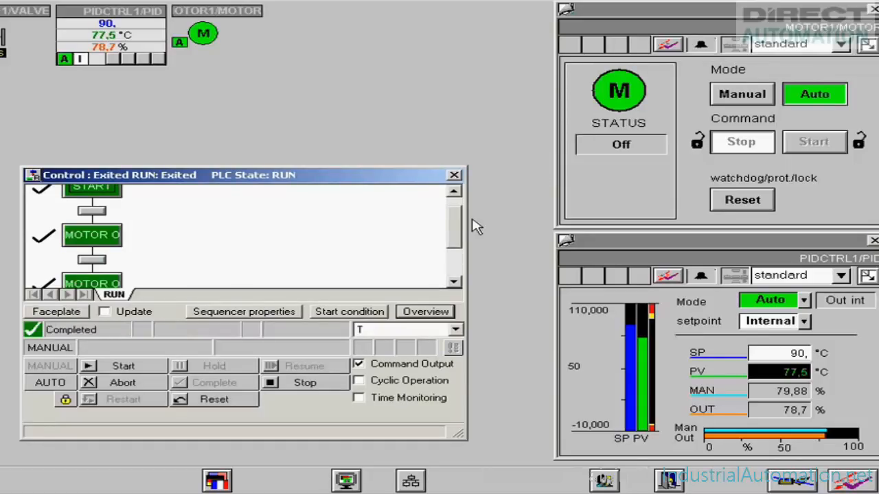
drag(452, 233, 457, 277)
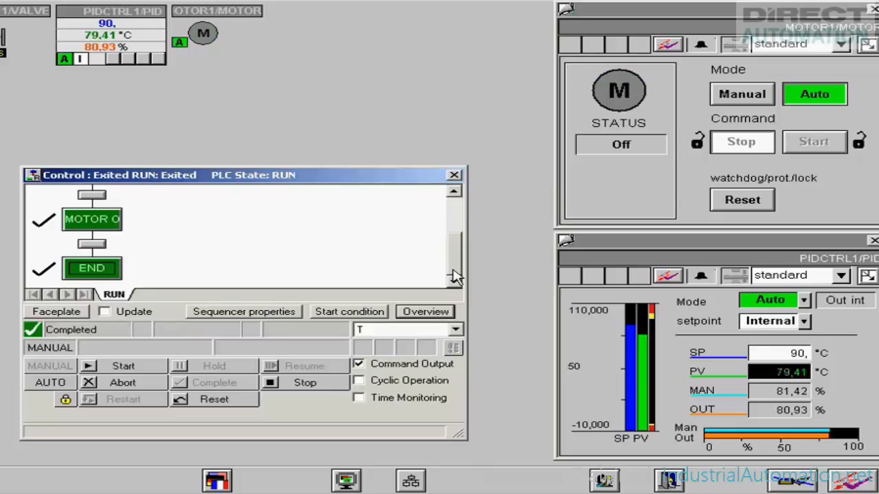
click(454, 175)
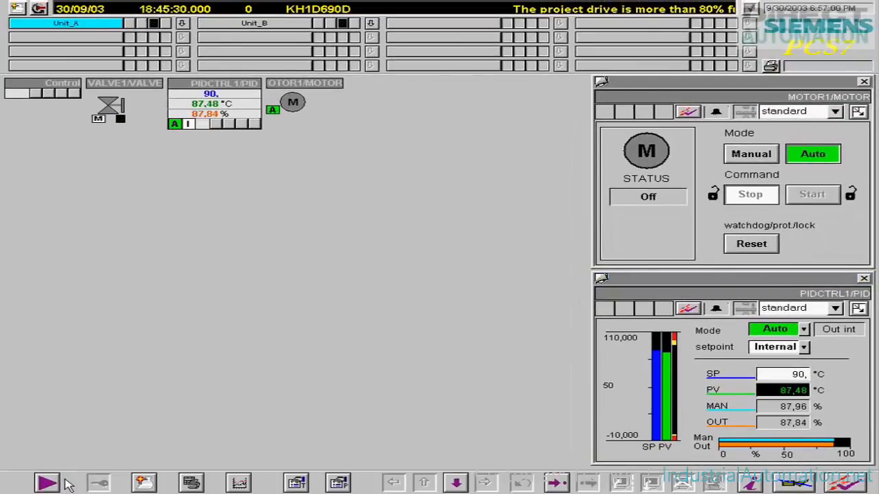
Step: Open the incoming alarm list and switch to the operation list to review the logged operator actions
click(143, 484)
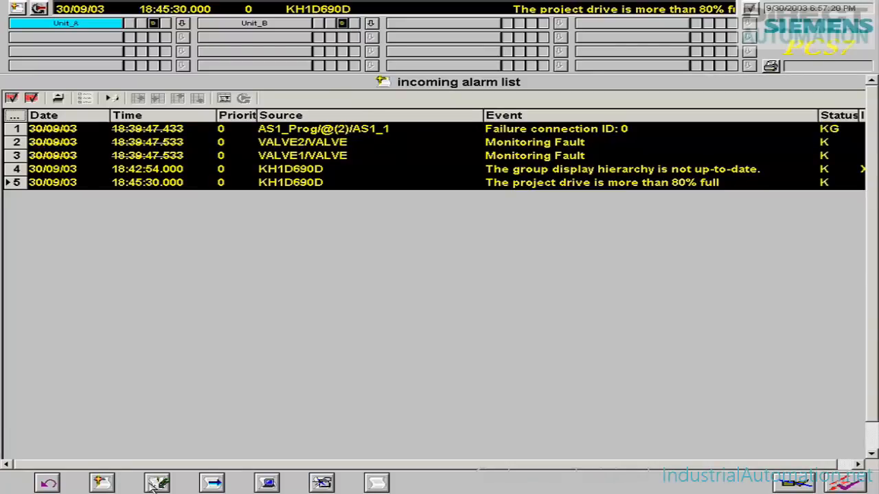
click(155, 484)
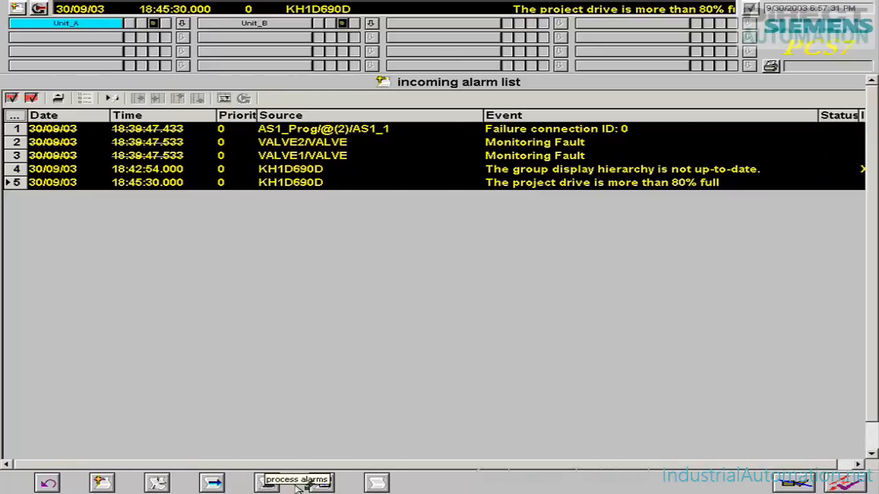
click(323, 483)
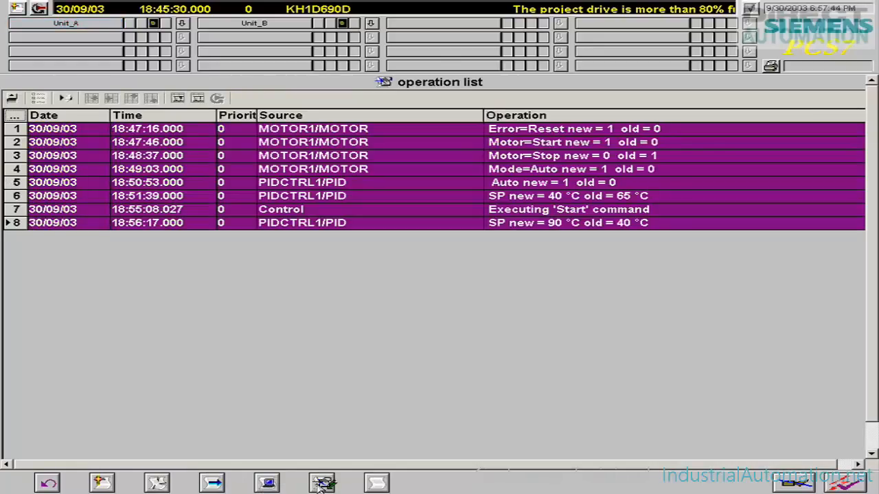